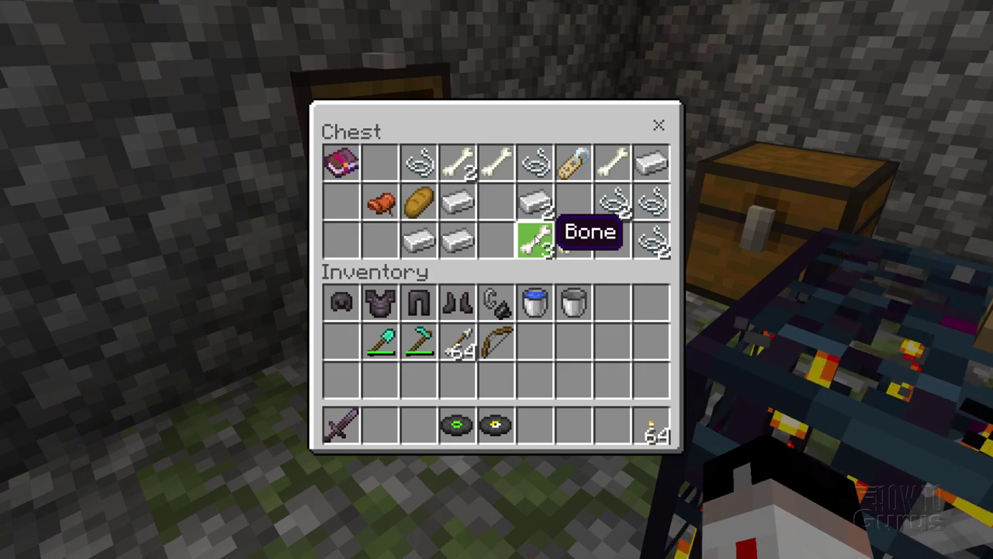
# Open the second dungeon chest and move its yellow-centred music disc into the seventh hotbar slot.
pyautogui.press('e')
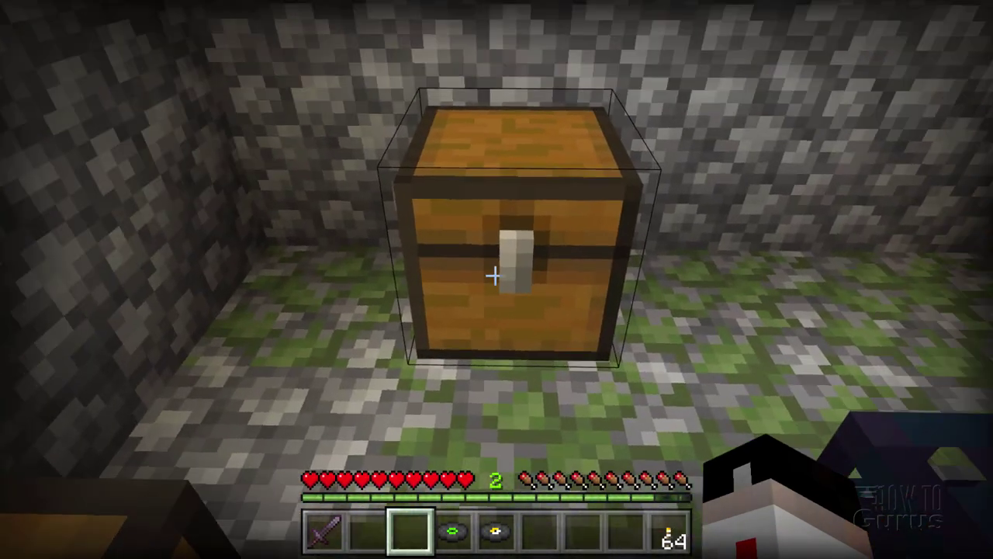
pyautogui.rightClick(494, 275)
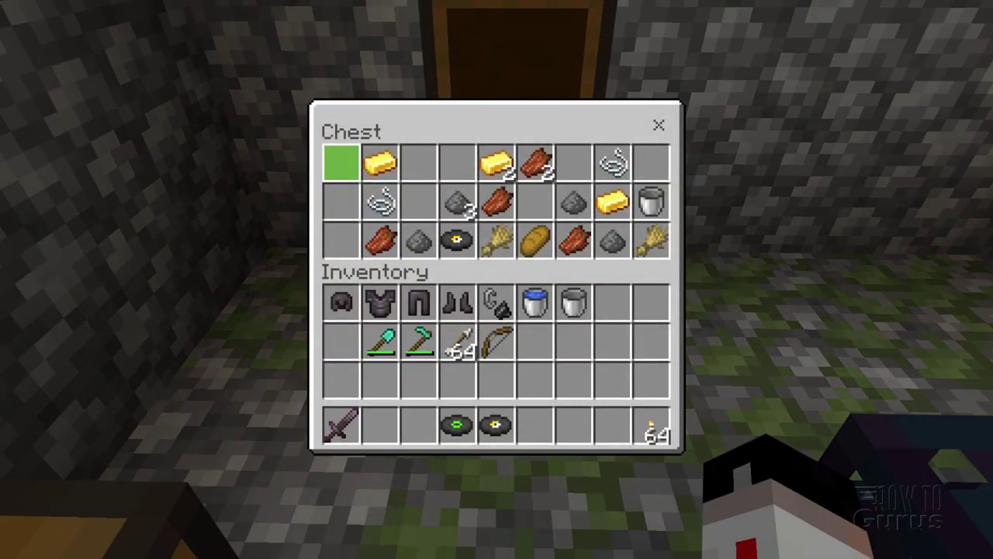
pyautogui.click(458, 242)
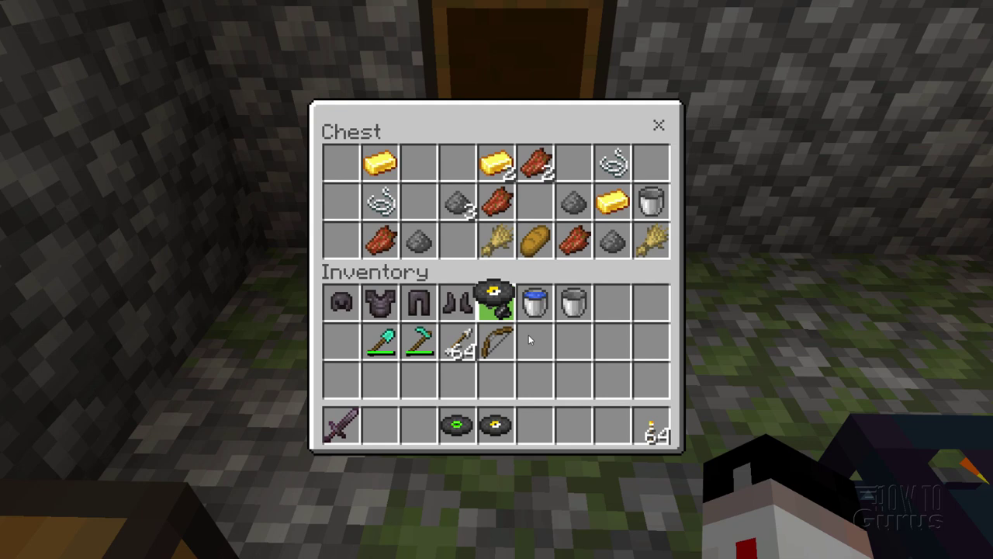
pyautogui.click(575, 427)
pyautogui.click(579, 435)
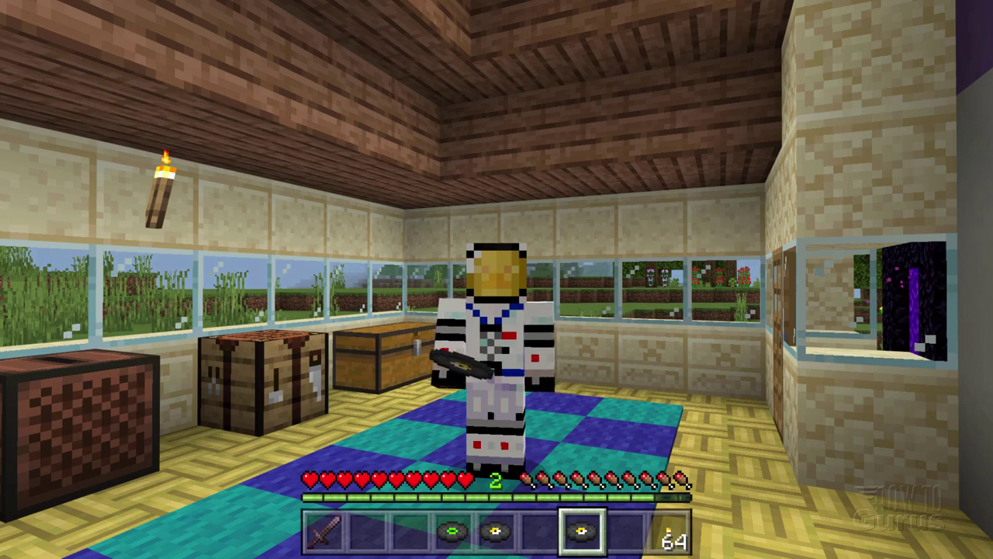
# In first-person view, store the green music disc and the fifth-slot yellow disc in the house's large chest, leaving the seventh-slot disc in the hotbar.
pyautogui.press('F5')
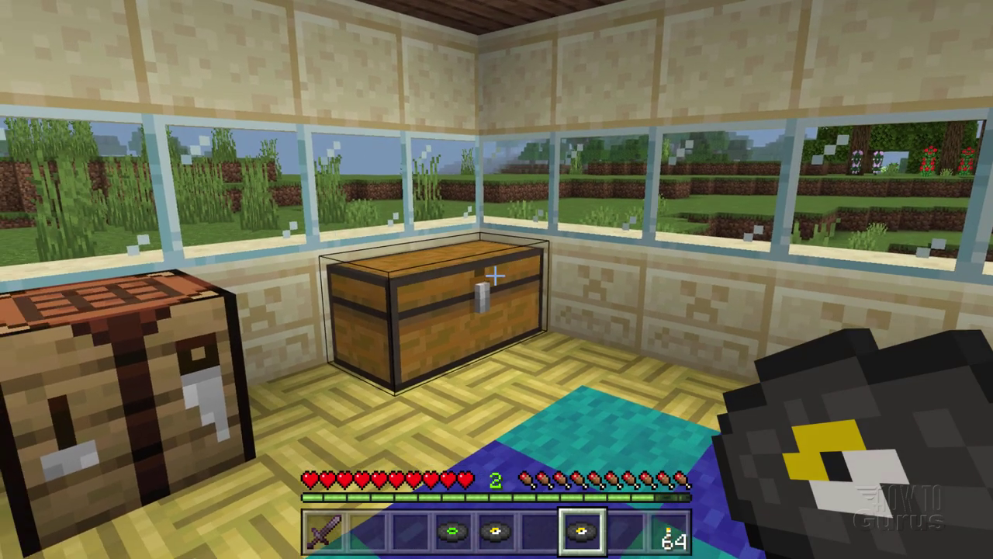
pyautogui.rightClick(497, 279)
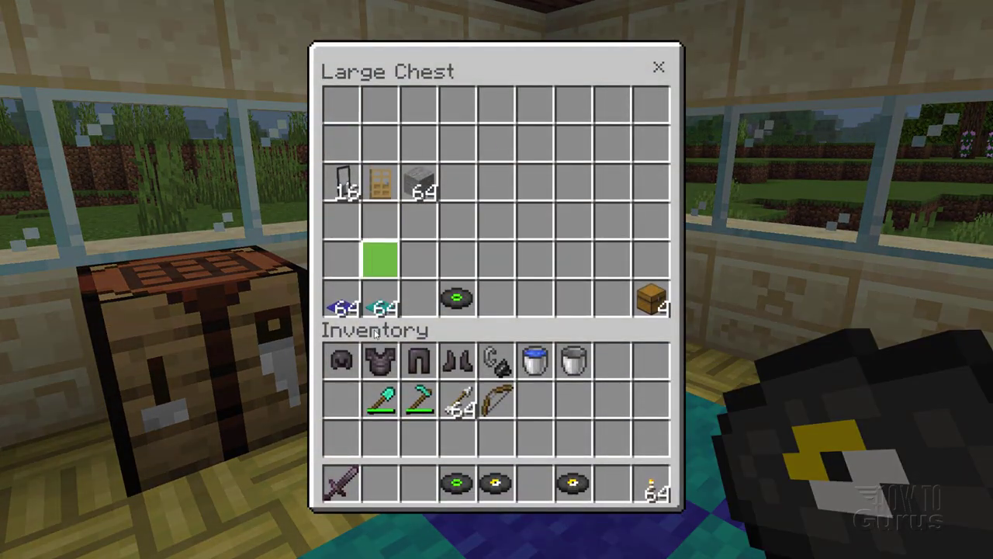
pyautogui.click(456, 483)
pyautogui.click(444, 262)
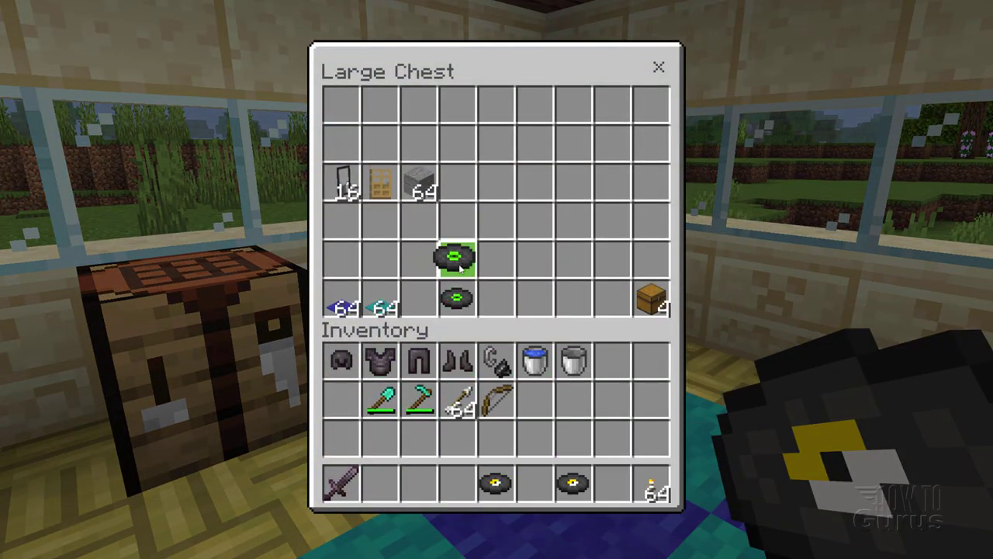
pyautogui.click(494, 475)
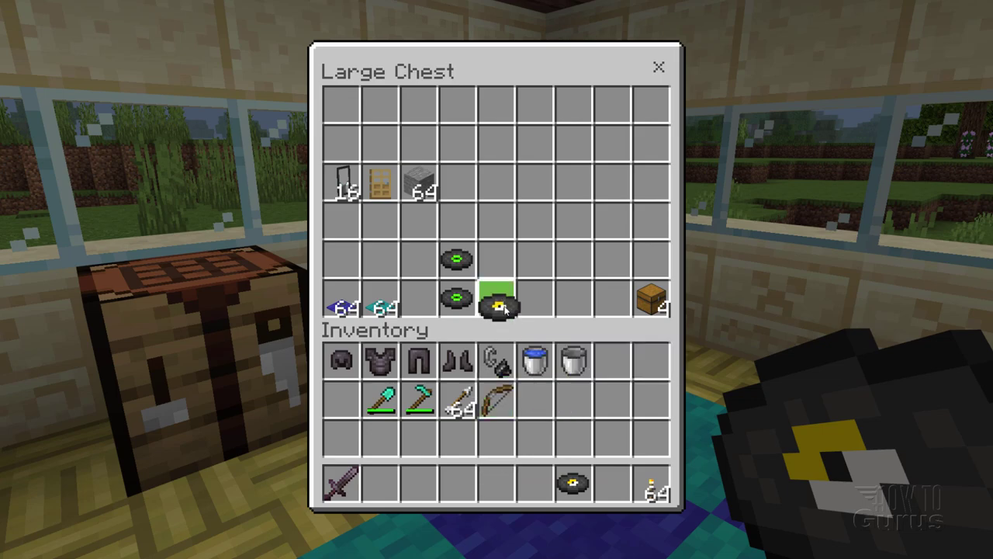
pyautogui.click(495, 298)
pyautogui.click(659, 68)
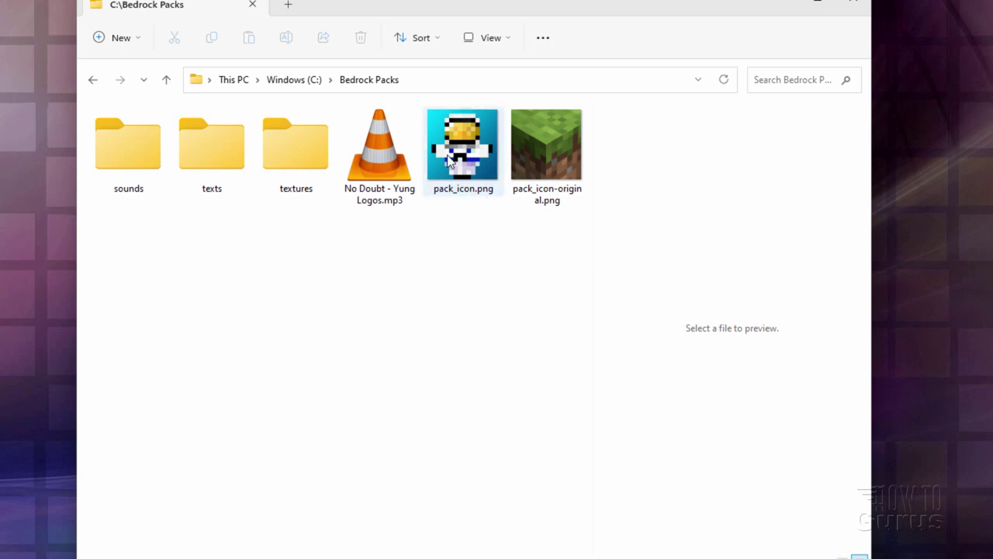
# Download the v1.20.10.1 source code zip from the Mojang/bedrock-samples releases page into C:\Bedrock Packs.
pyautogui.moveTo(449, 159)
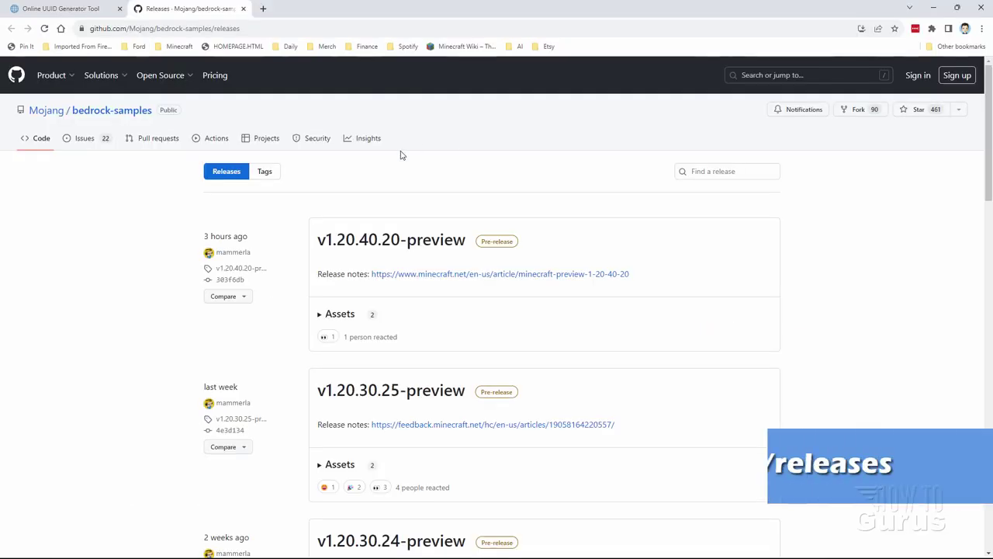
pyautogui.click(276, 30)
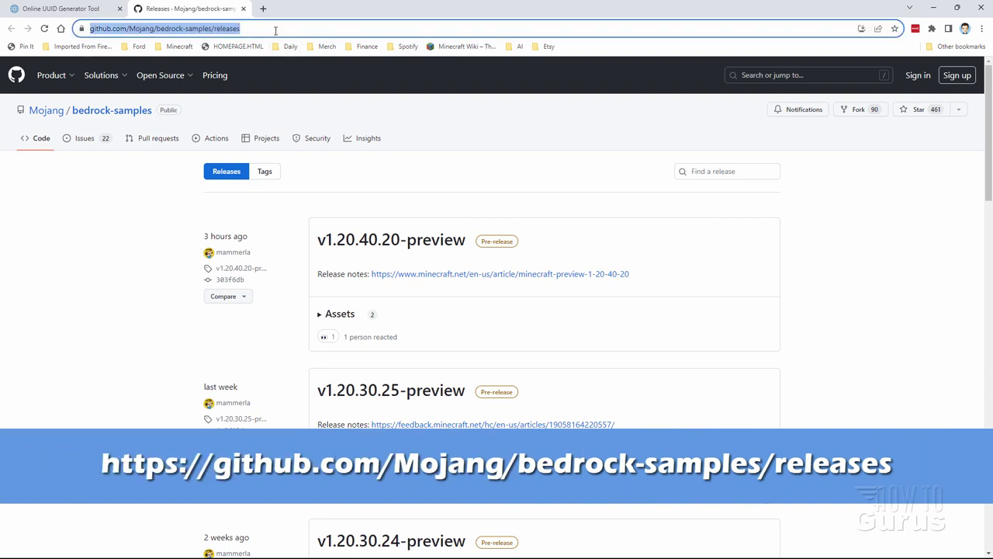
pyautogui.click(276, 30)
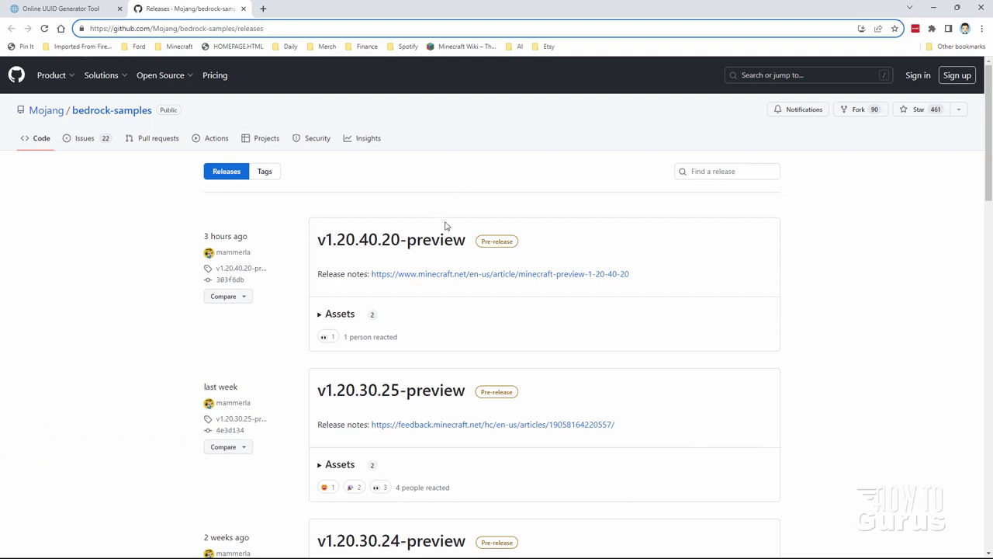
pyautogui.scroll(-3, 556, 270)
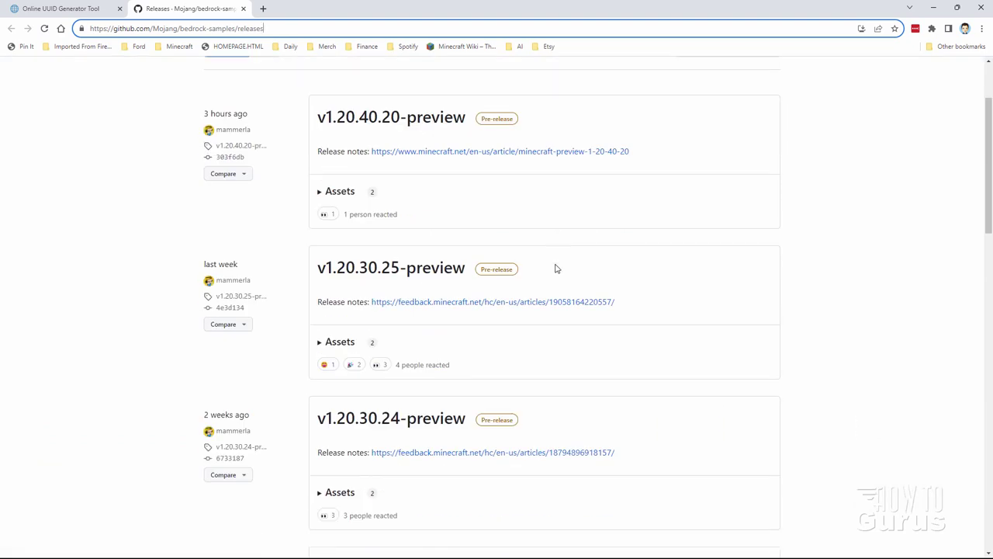
pyautogui.scroll(-7, 482, 285)
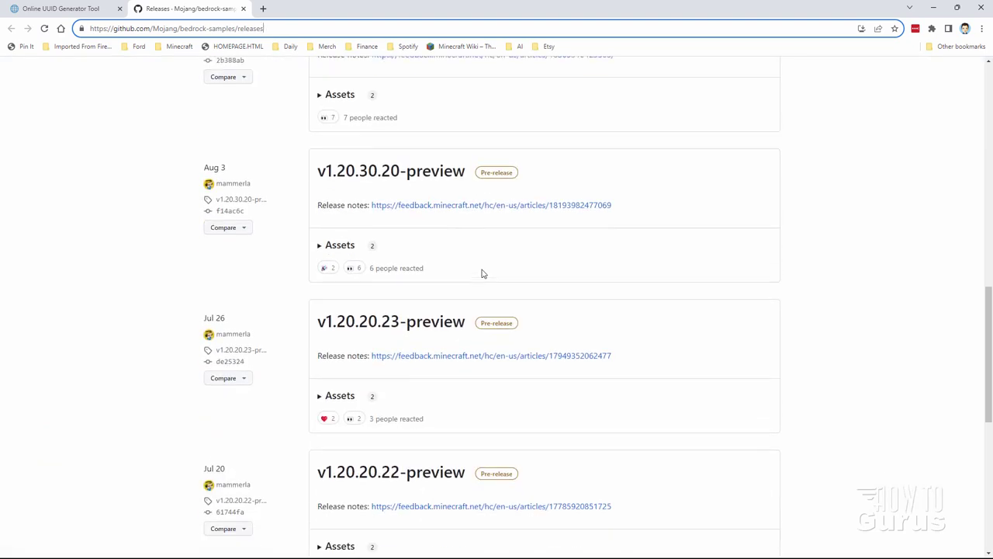
pyautogui.scroll(-7, 486, 261)
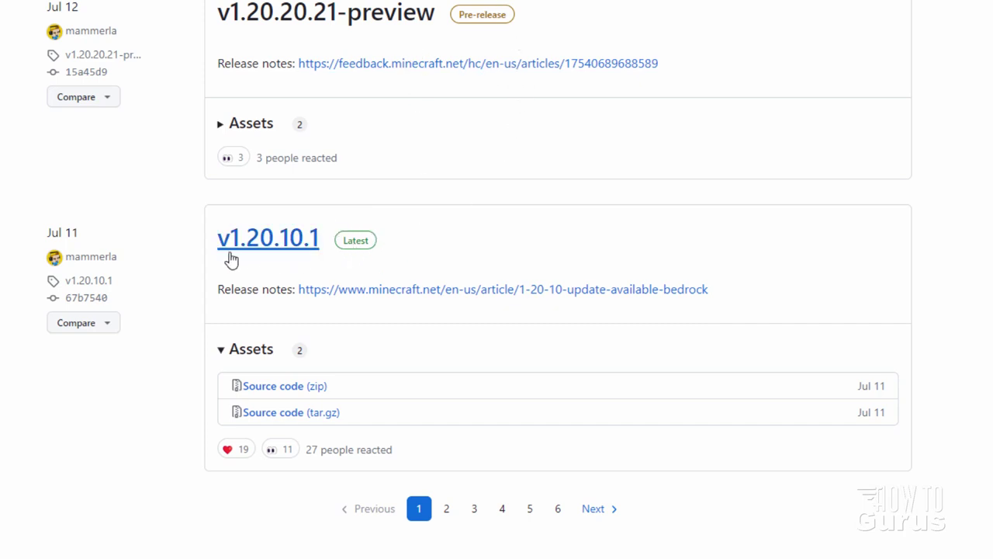
pyautogui.click(289, 393)
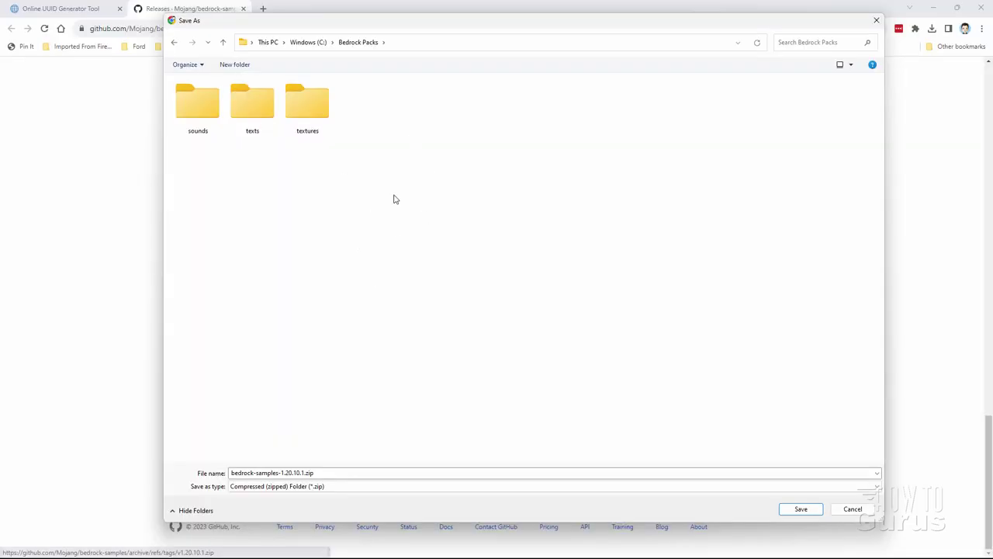
pyautogui.click(802, 510)
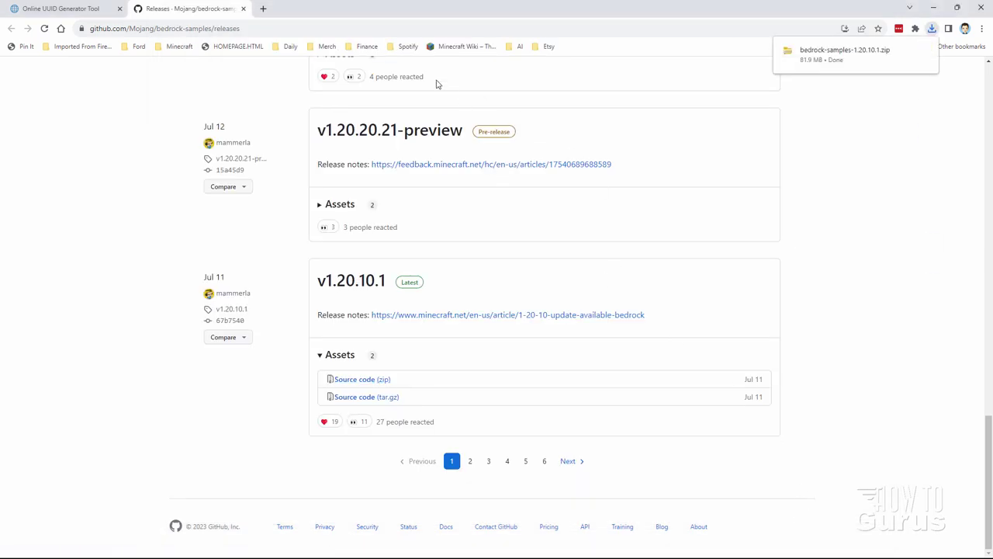
pyautogui.click(932, 11)
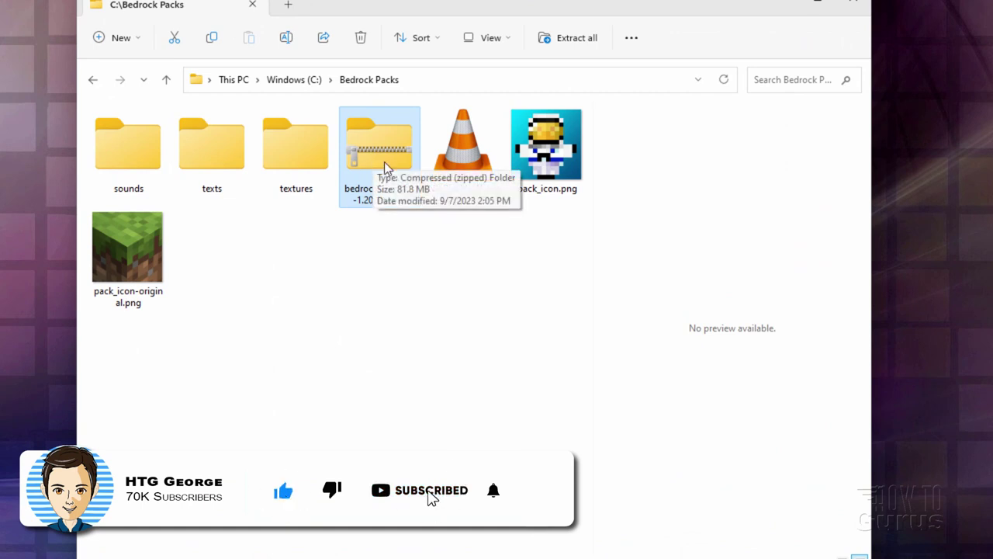
# Open bedrock-samples-1.20.10.1.zip in a separate window and go into its resource_pack folder.
pyautogui.rightClick(386, 147)
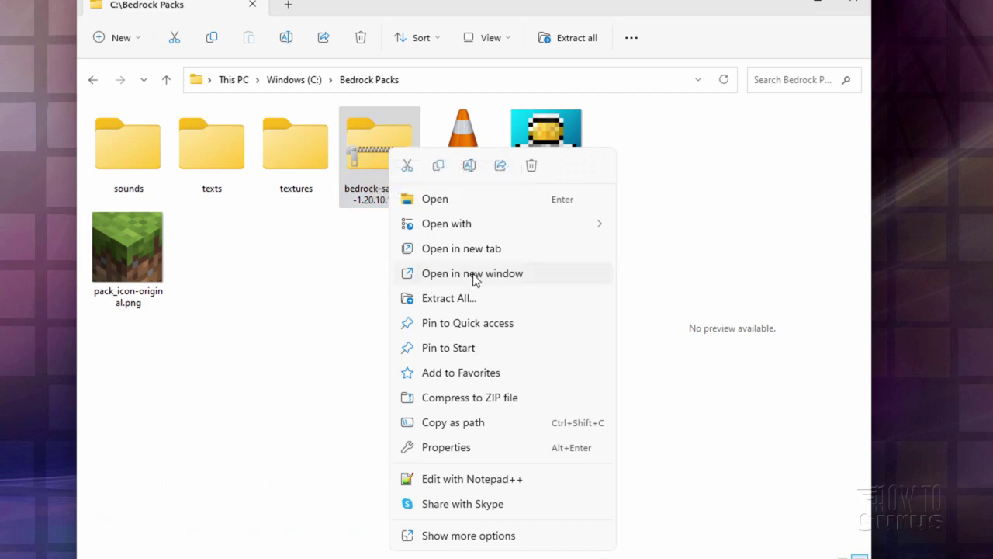
pyautogui.click(497, 277)
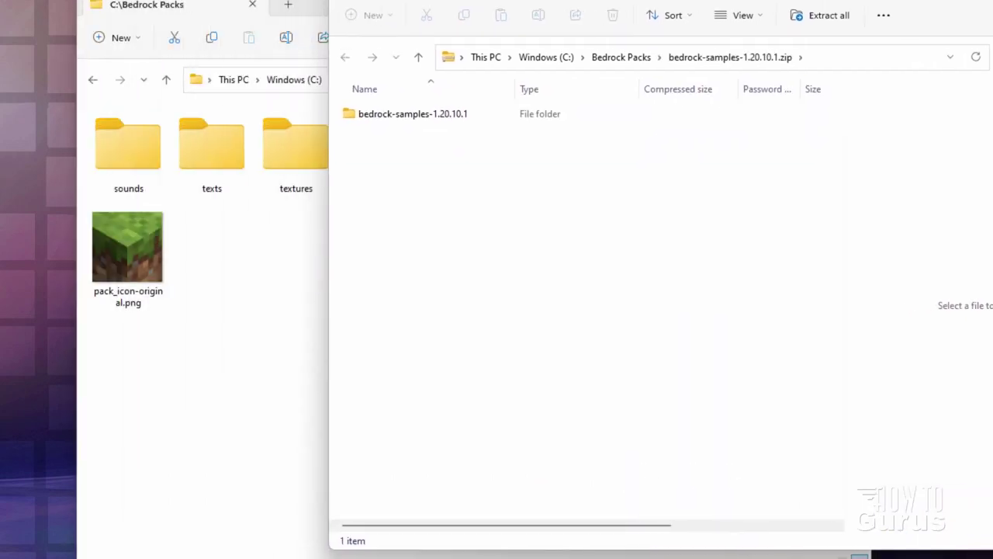
pyautogui.doubleClick(344, 93)
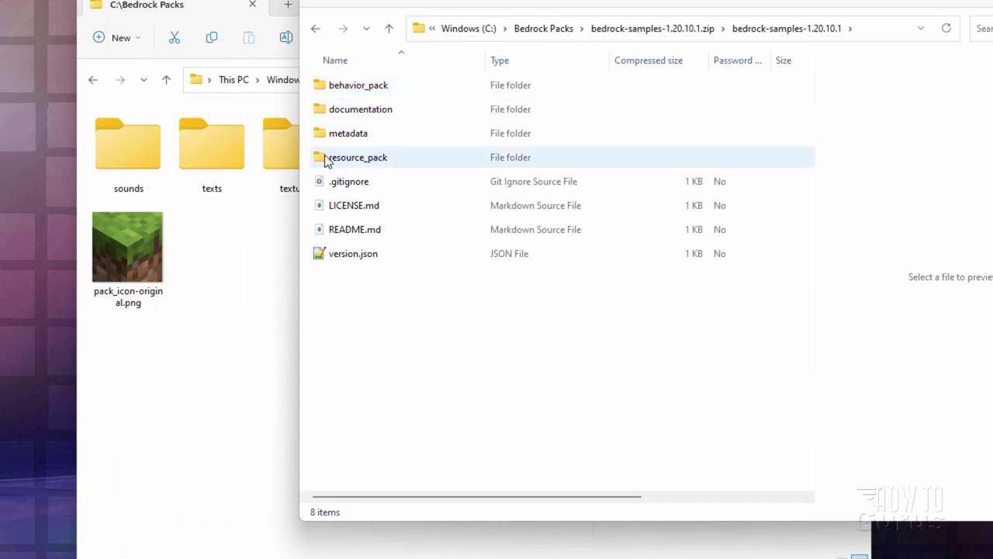
pyautogui.doubleClick(326, 160)
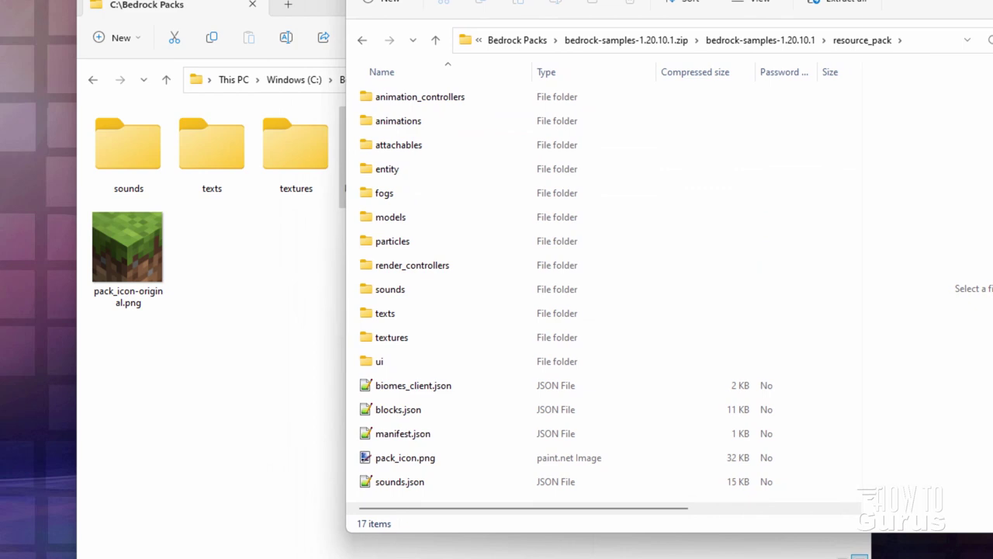
pyautogui.click(387, 464)
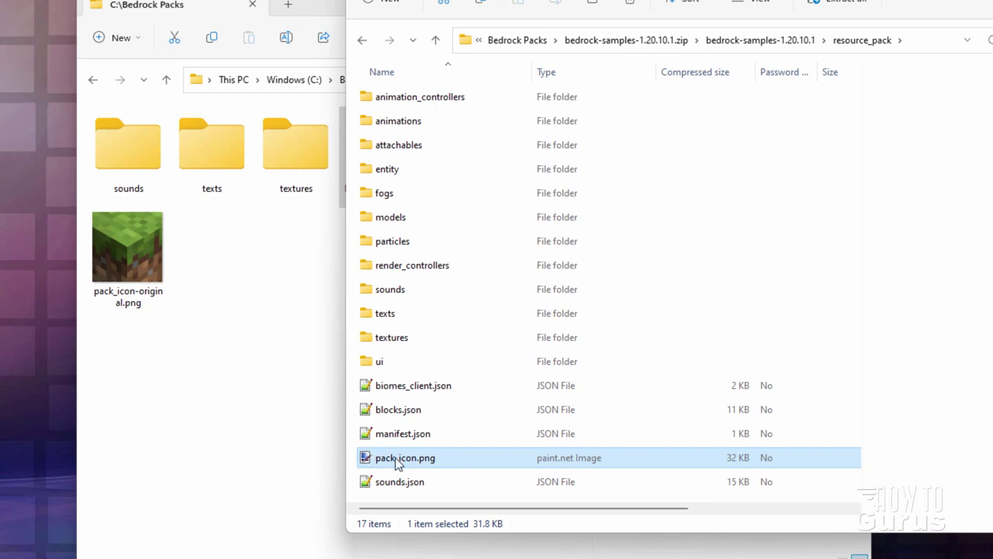
pyautogui.click(417, 295)
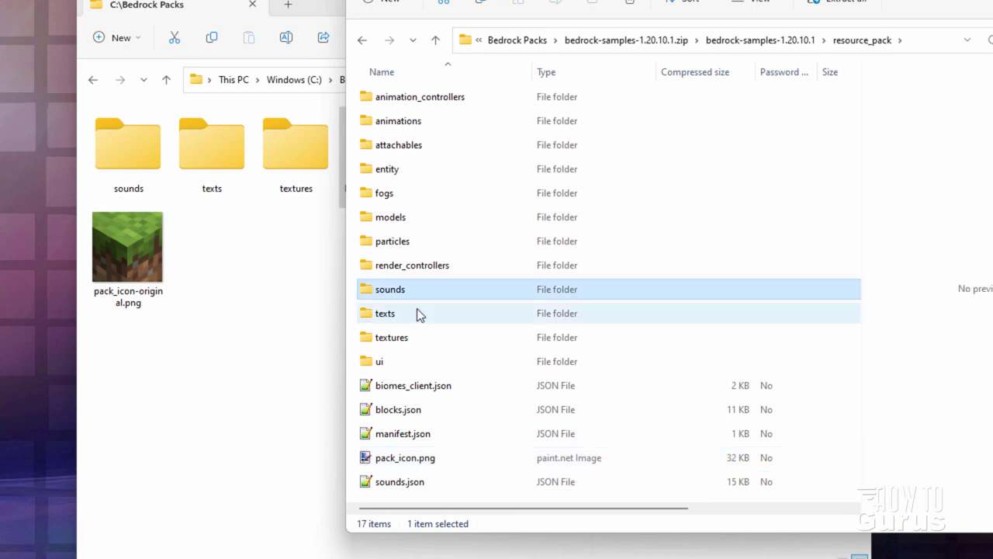
# Copy en_US.lang from the resource pack's texts folder into the Bedrock Packs folder.
pyautogui.click(371, 320)
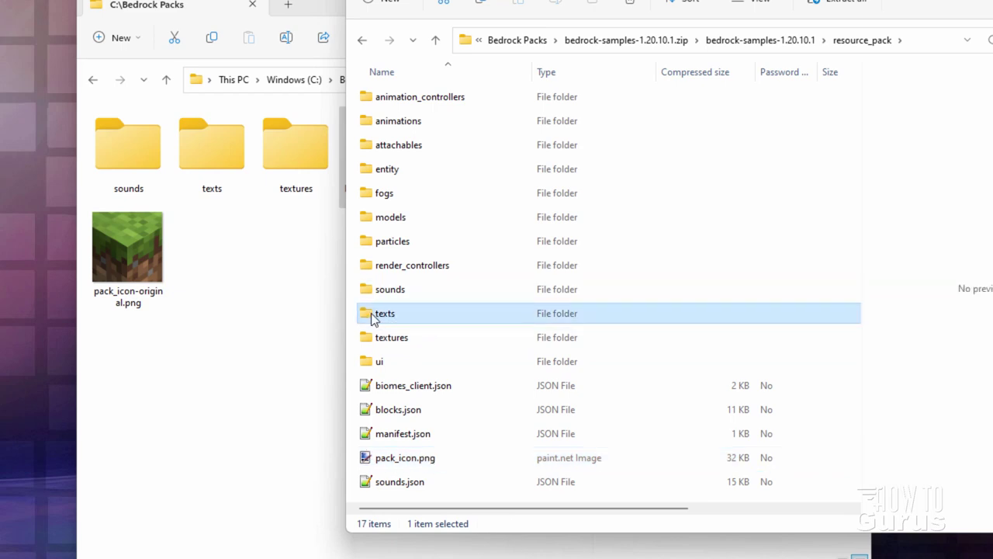
pyautogui.doubleClick(373, 318)
pyautogui.click(366, 314)
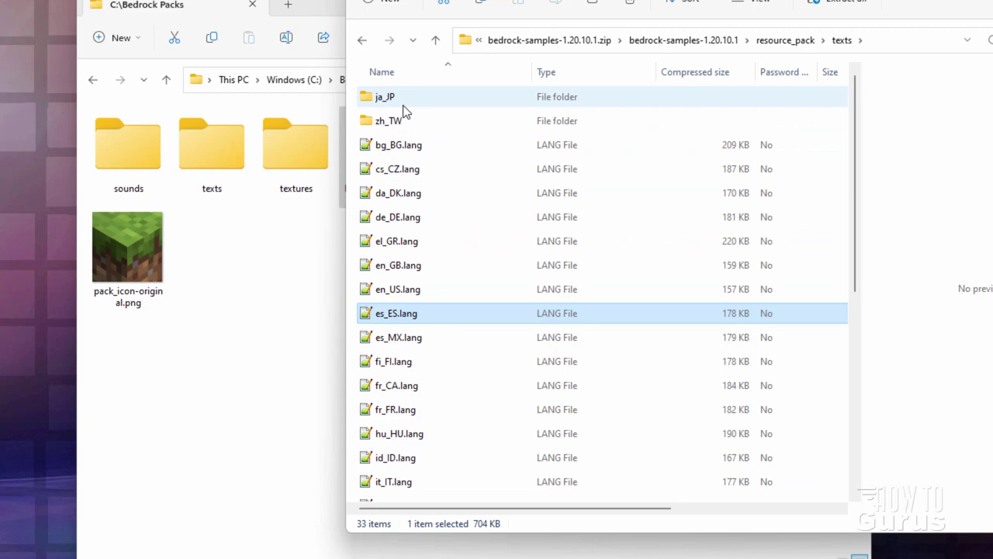
pyautogui.click(391, 297)
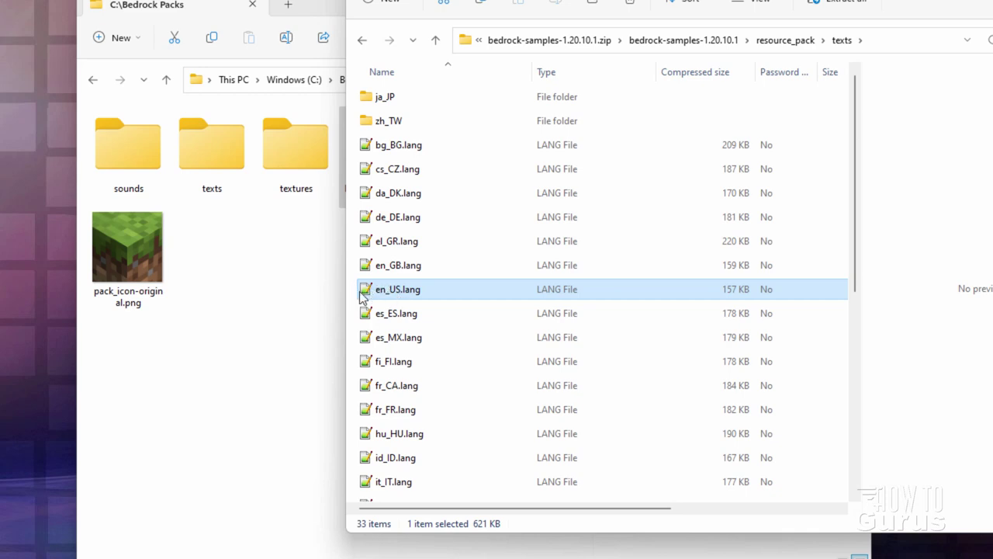
pyautogui.moveTo(364, 288); pyautogui.dragTo(260, 310)
pyautogui.click(283, 319)
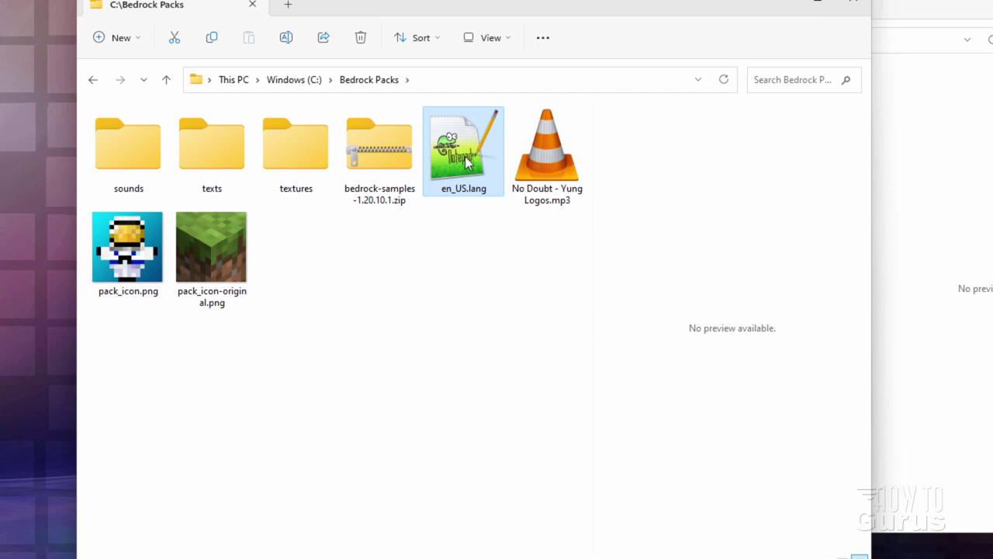
# Copy record_13.png from the resource pack's textures/items folder into the Bedrock Packs folder.
pyautogui.click(977, 11)
pyautogui.click(786, 40)
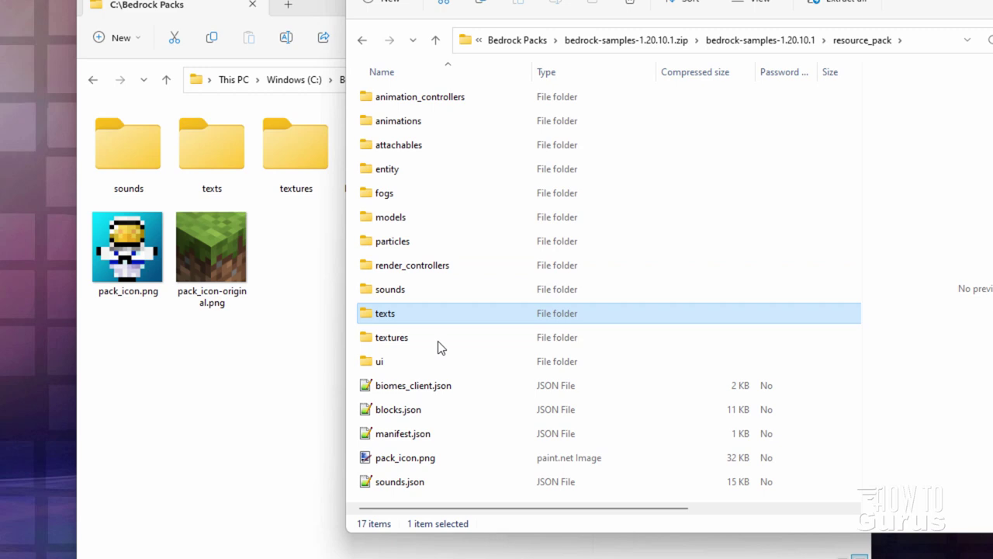
pyautogui.doubleClick(373, 341)
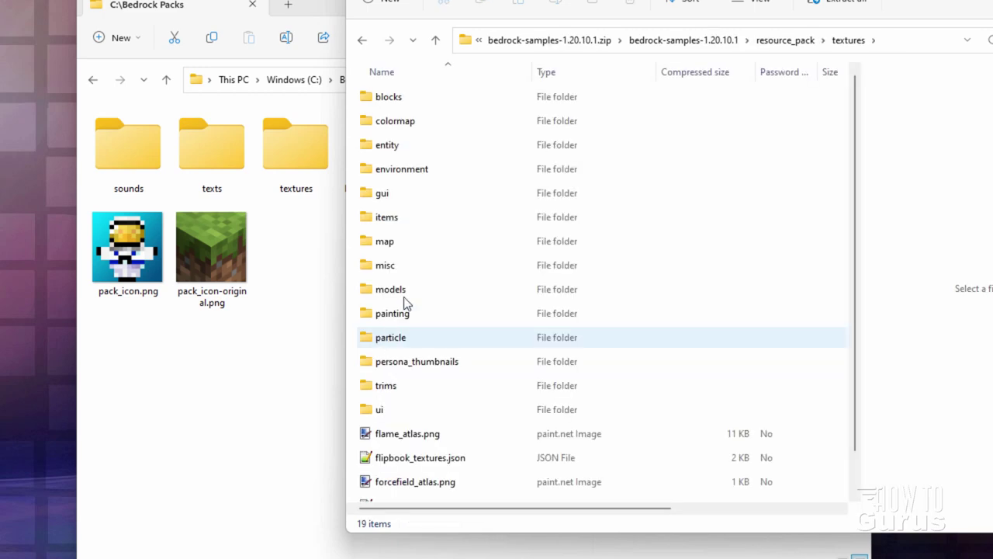
pyautogui.doubleClick(368, 219)
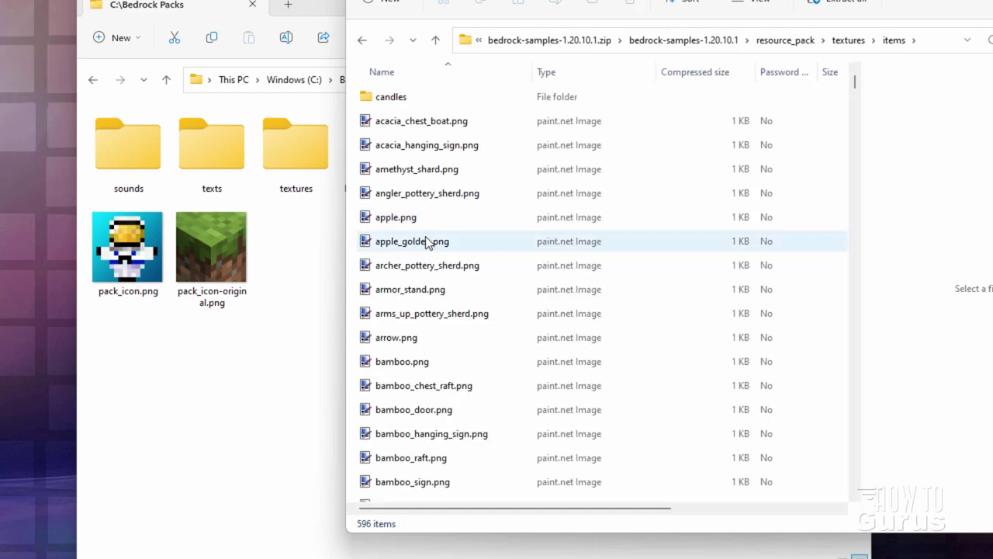
pyautogui.moveTo(620, 1); pyautogui.dragTo(685, 14)
pyautogui.scroll(-20, 528, 260)
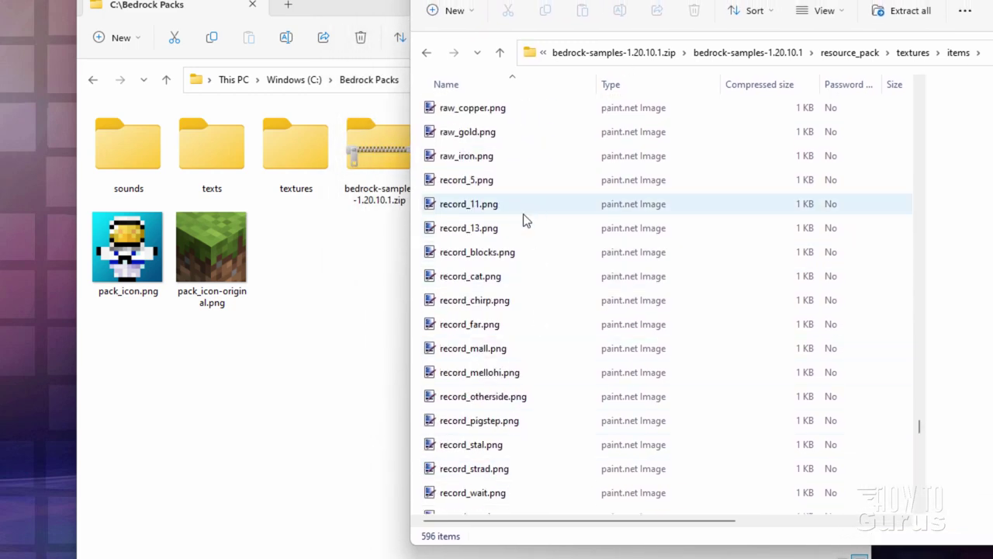
pyautogui.click(456, 233)
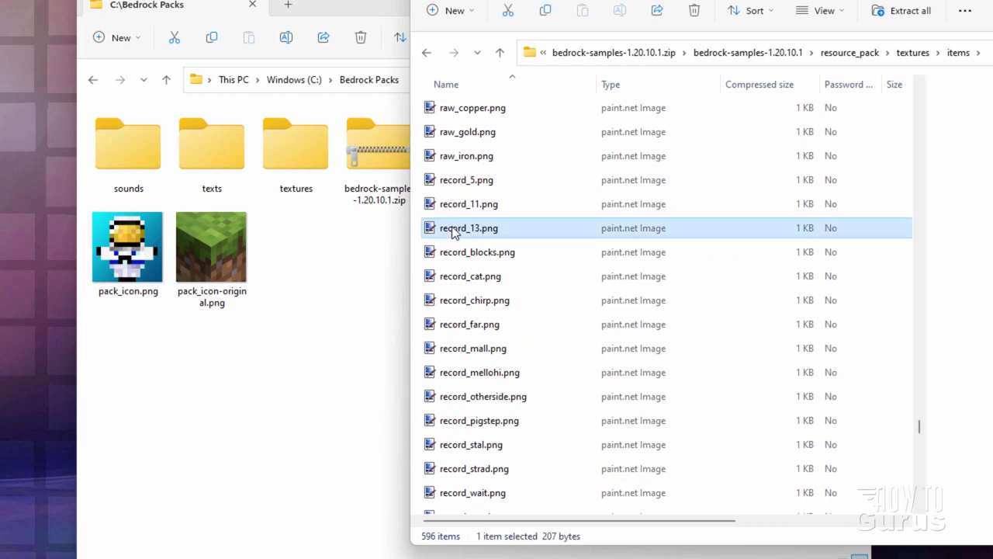
pyautogui.moveTo(452, 230); pyautogui.dragTo(311, 254)
pyautogui.click(330, 259)
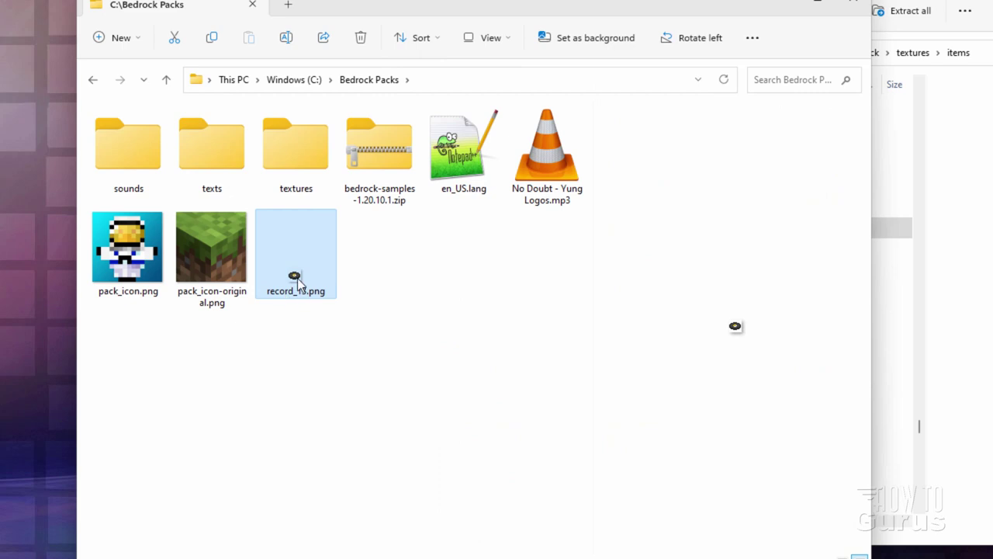
pyautogui.hotkey('alt', 'Tab')
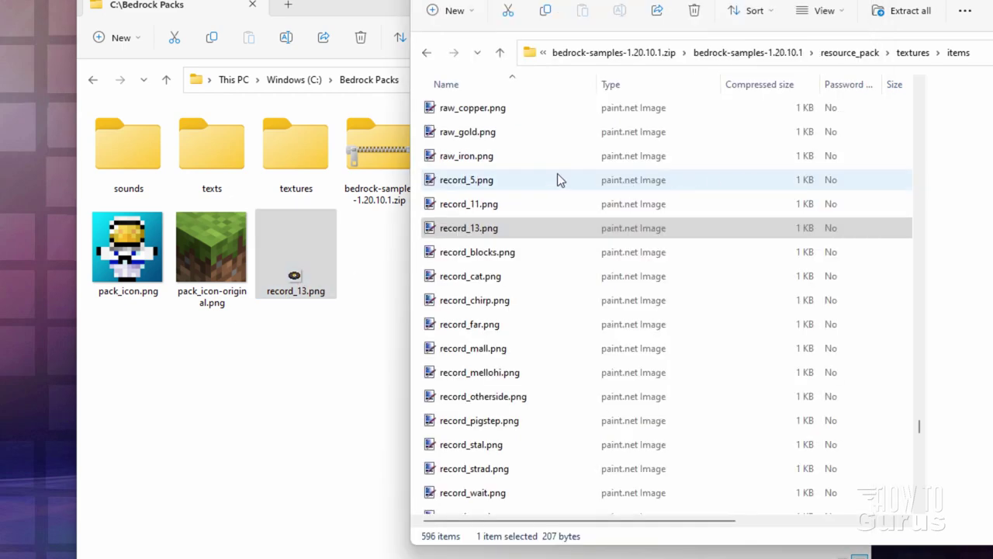
# Copy manifest.json from the zip's resource_pack folder into the Bedrock Packs folder and close the zip window.
pyautogui.click(848, 52)
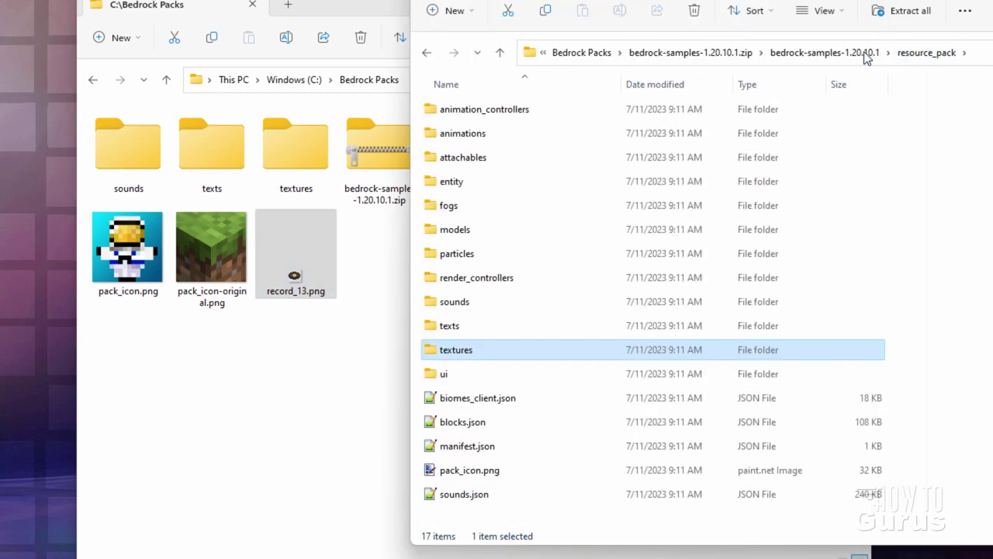
pyautogui.click(463, 450)
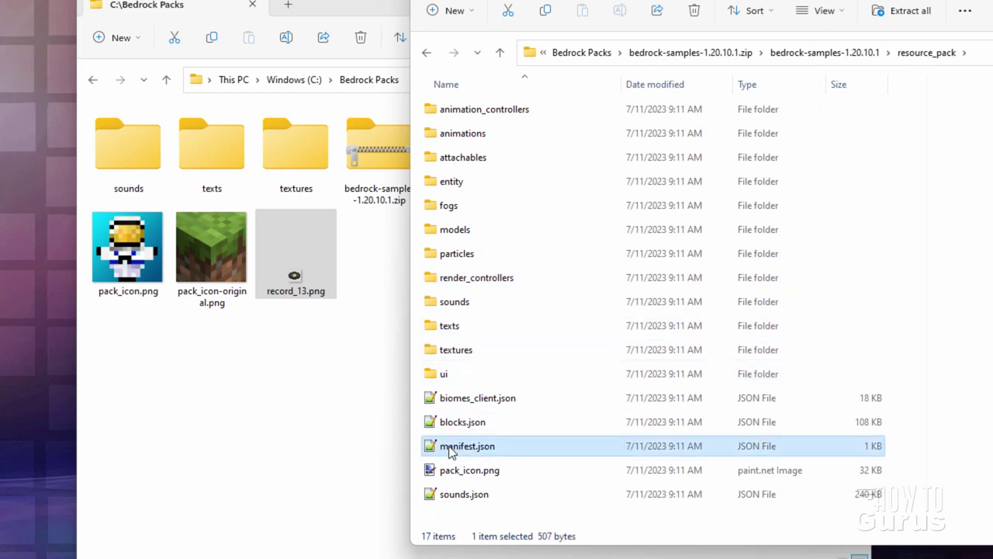
pyautogui.moveTo(463, 445); pyautogui.dragTo(284, 412)
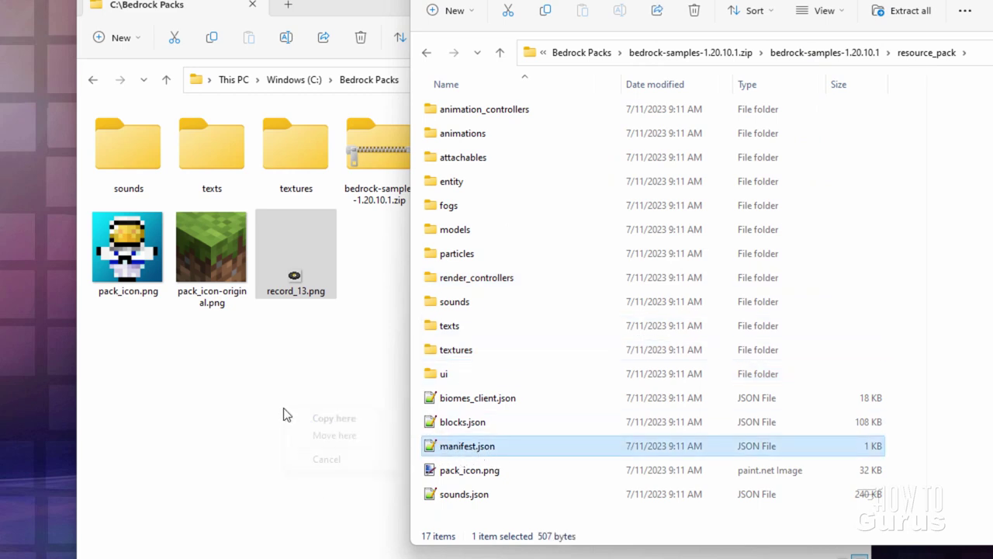
pyautogui.click(303, 419)
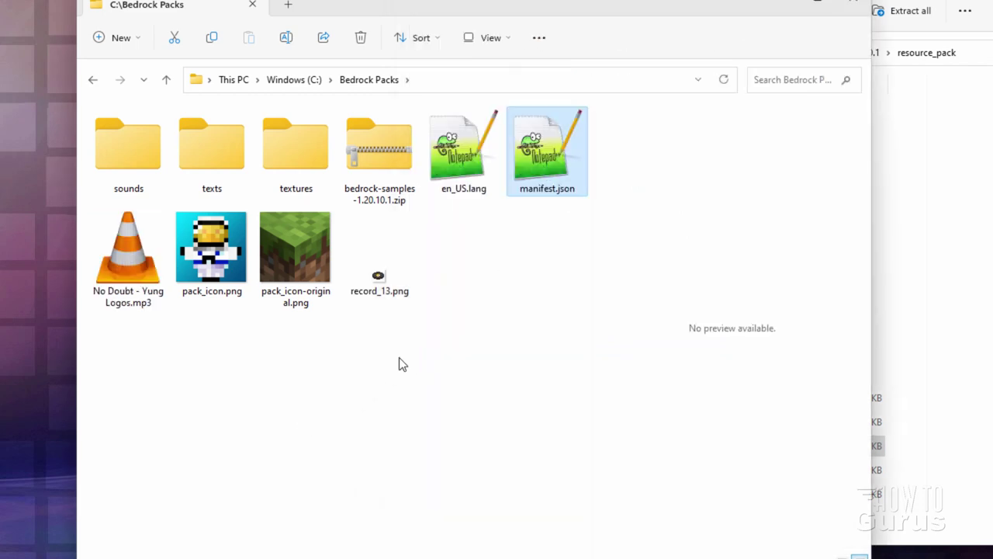
pyautogui.click(925, 89)
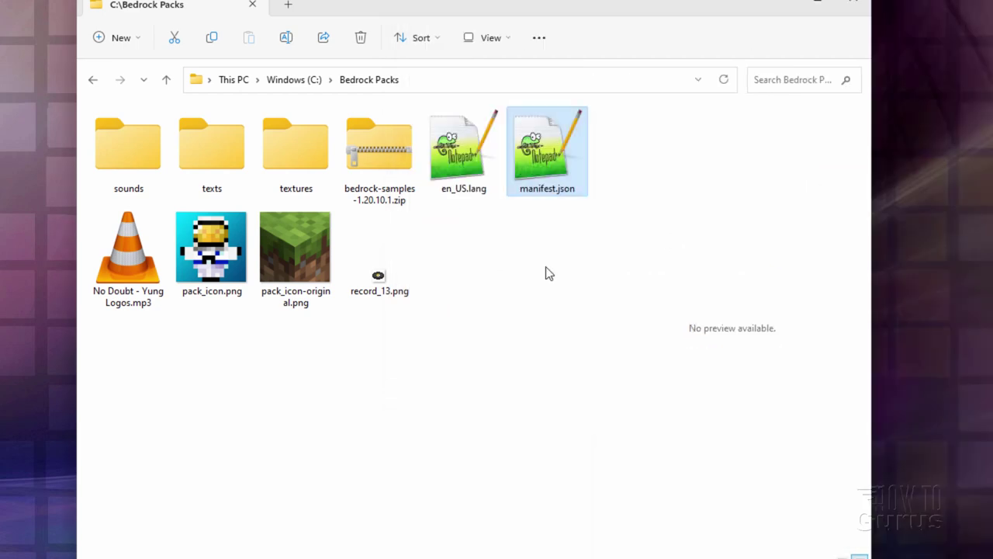
# Move en_US.lang from the Bedrock Packs folder into its texts subfolder.
pyautogui.click(475, 196)
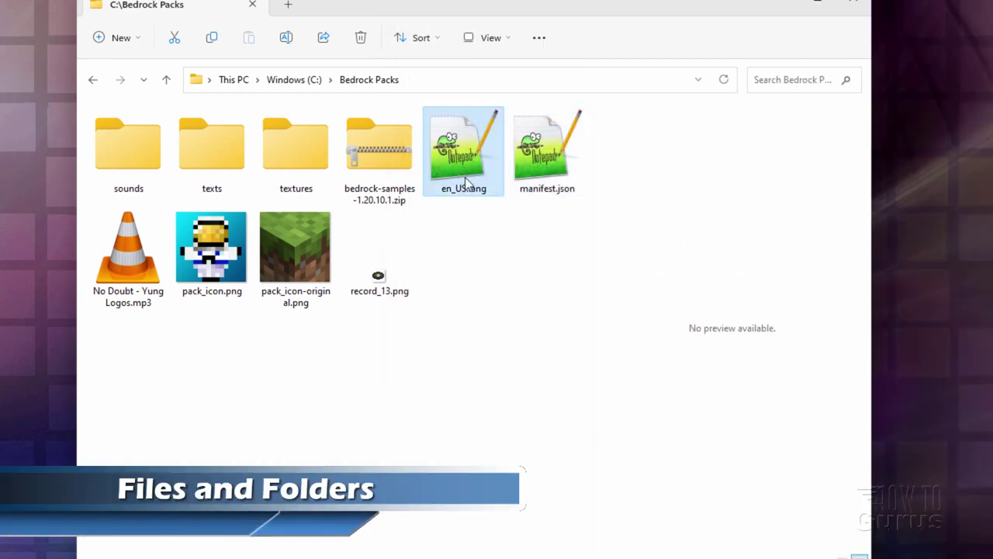
pyautogui.moveTo(461, 161); pyautogui.dragTo(203, 151)
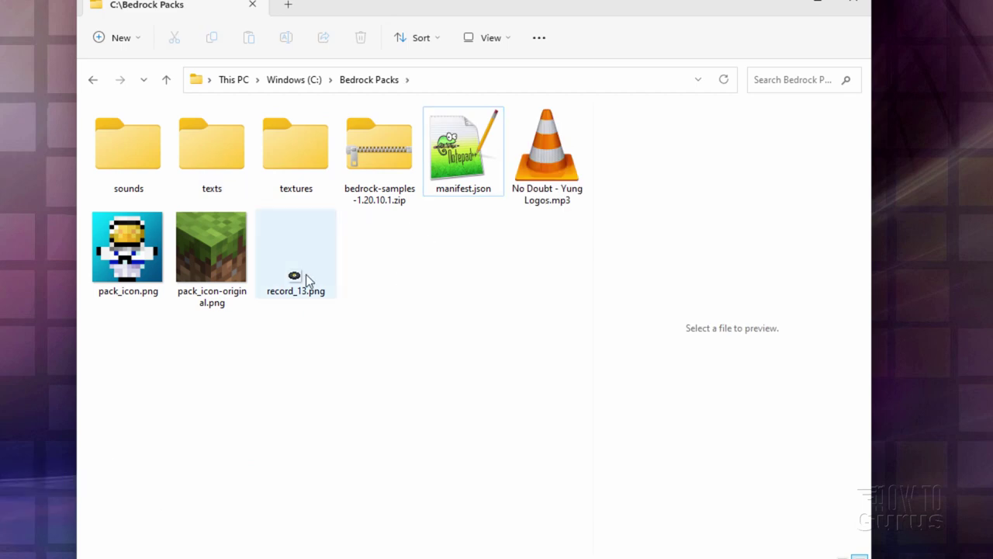
# Create a folder named items inside the textures folder.
pyautogui.doubleClick(303, 158)
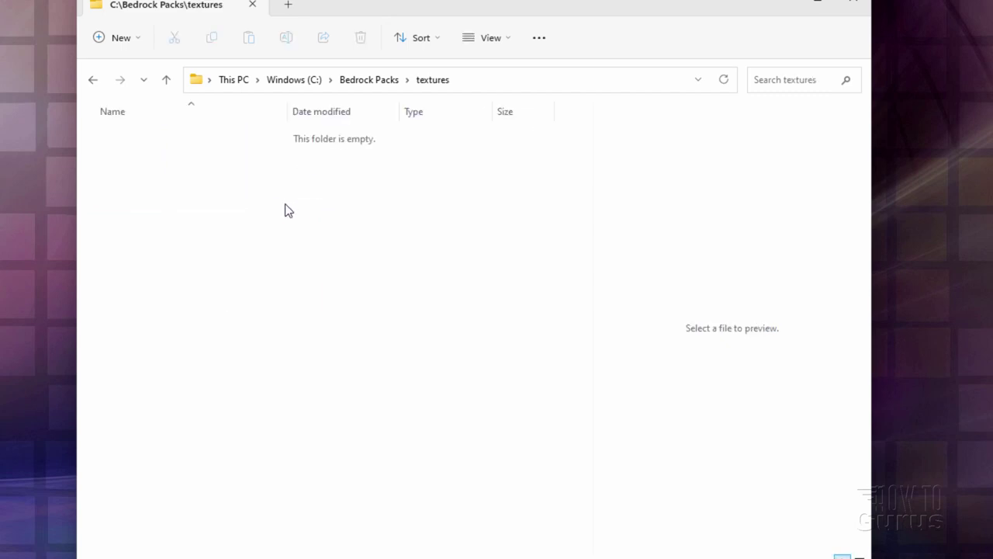
pyautogui.click(138, 39)
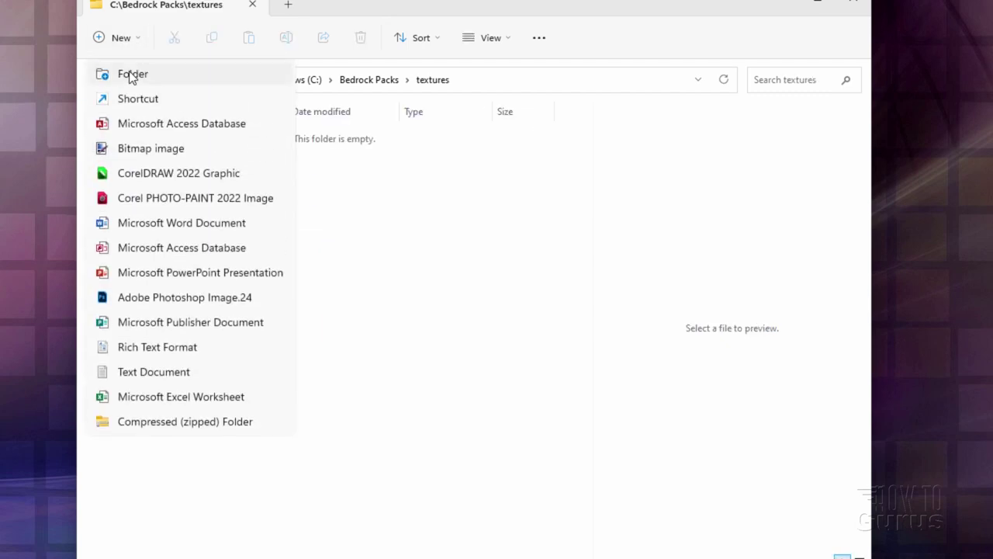
pyautogui.click(133, 78)
pyautogui.write('items')
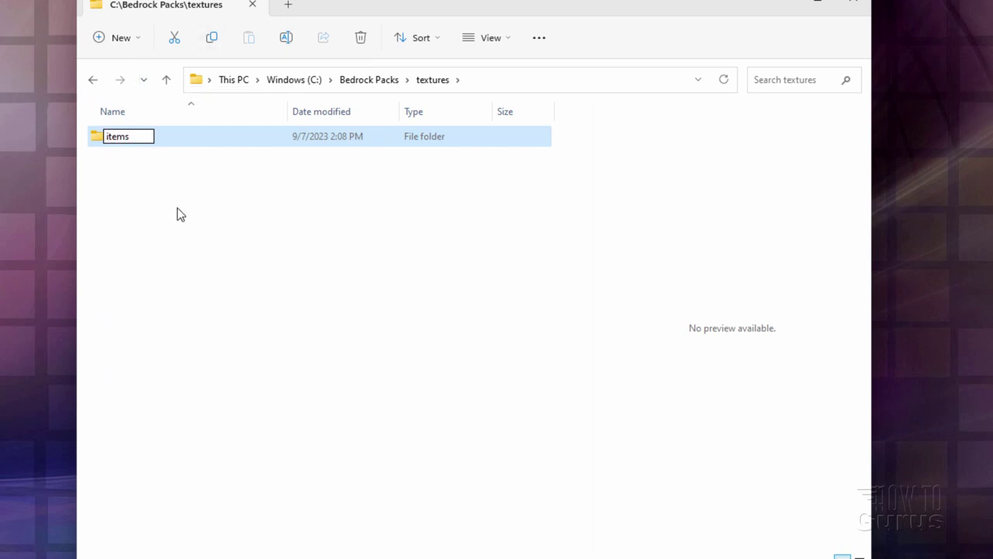
pyautogui.press('Return')
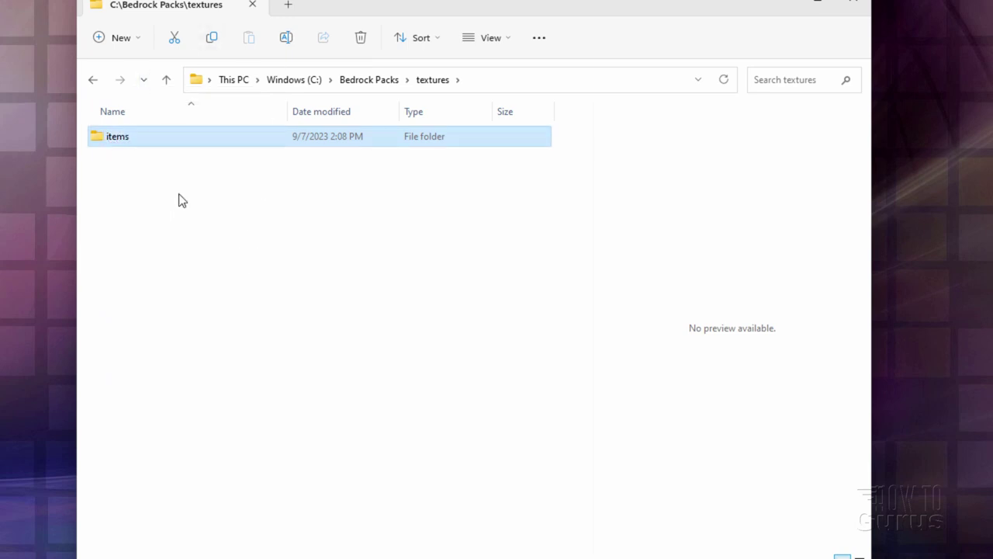
pyautogui.click(147, 179)
# Move record_13.png from the Bedrock Packs folder into textures/items.
pyautogui.click(392, 86)
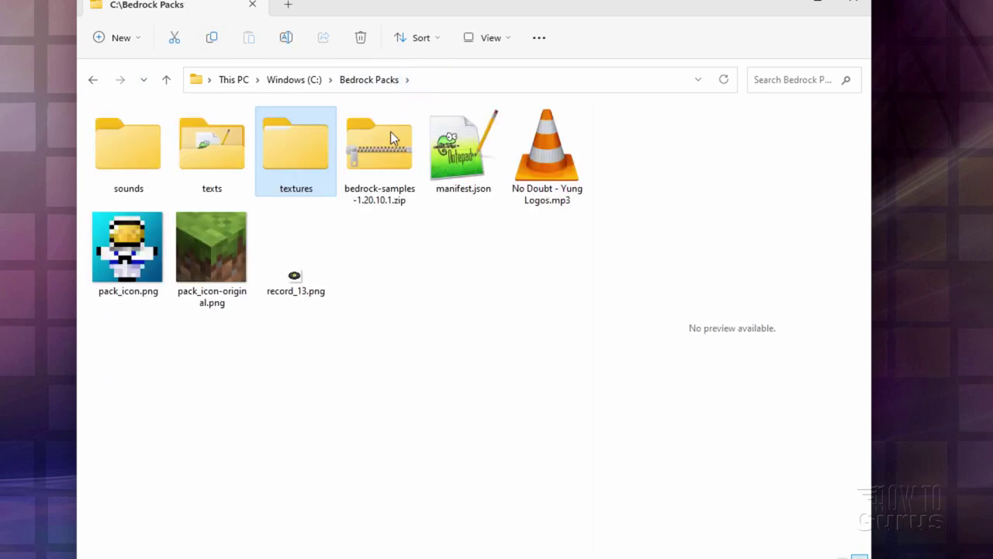
pyautogui.click(310, 278)
pyautogui.moveTo(300, 245); pyautogui.dragTo(302, 148)
pyautogui.doubleClick(299, 159)
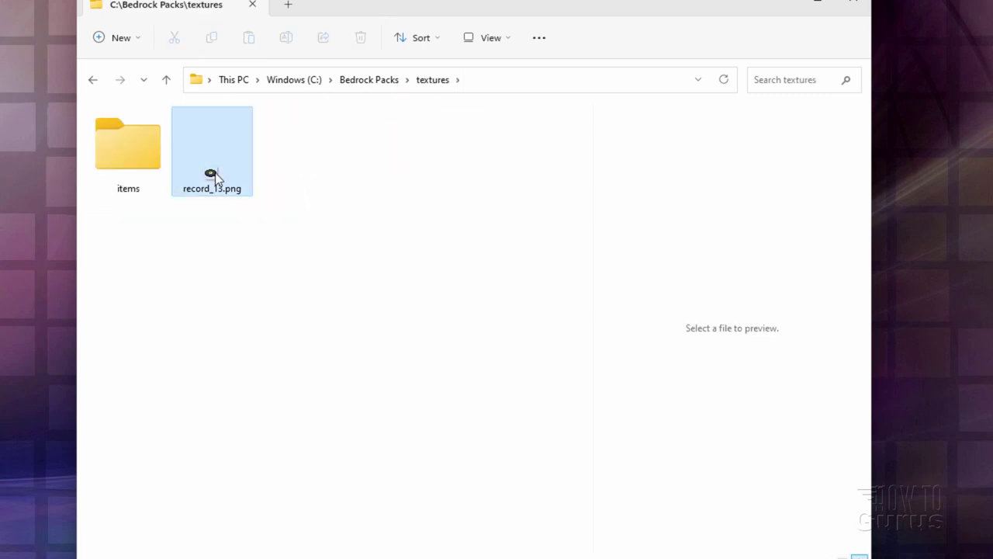
pyautogui.moveTo(214, 179); pyautogui.dragTo(122, 156)
pyautogui.click(139, 165)
pyautogui.doubleClick(140, 161)
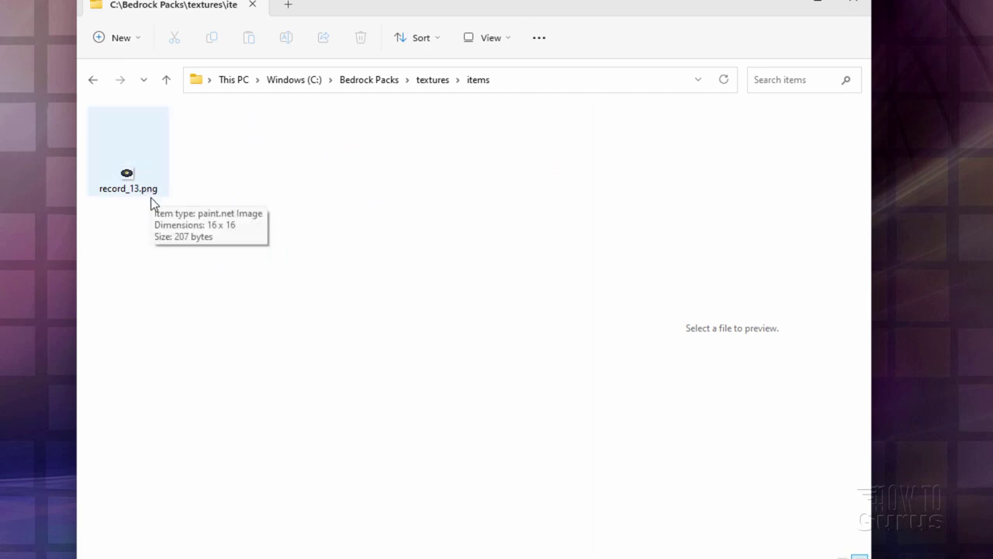
# Create a folder named music inside the sounds folder of Bedrock Packs.
pyautogui.click(381, 81)
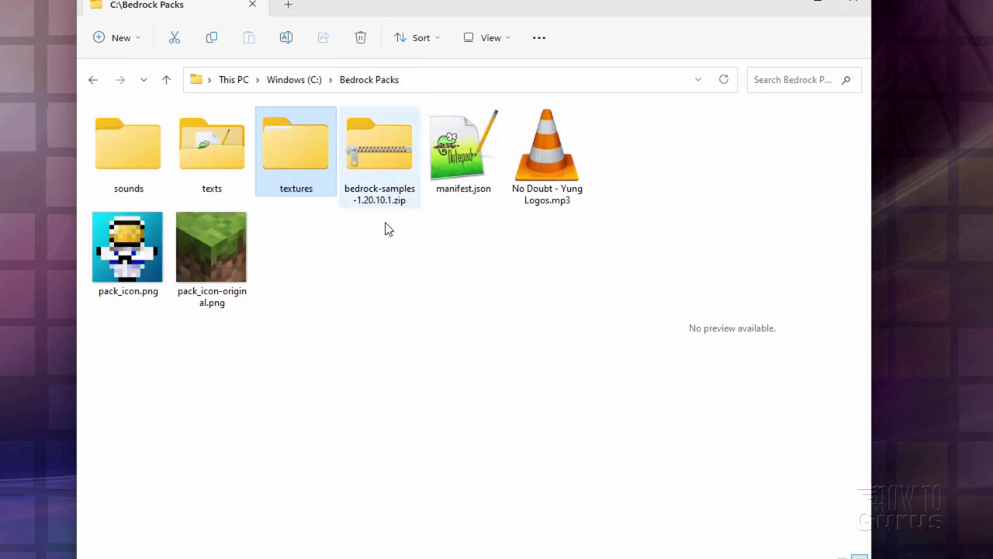
pyautogui.doubleClick(126, 153)
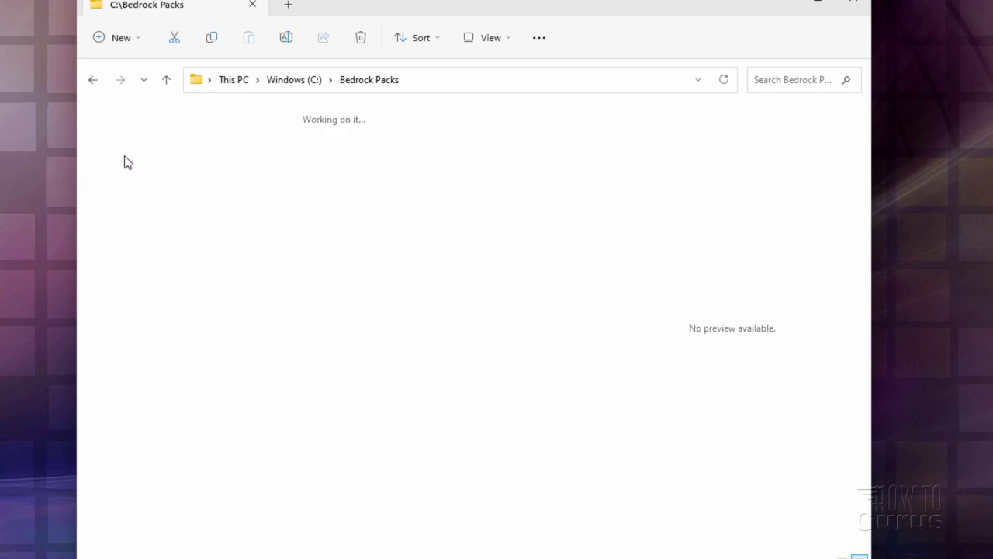
pyautogui.click(143, 37)
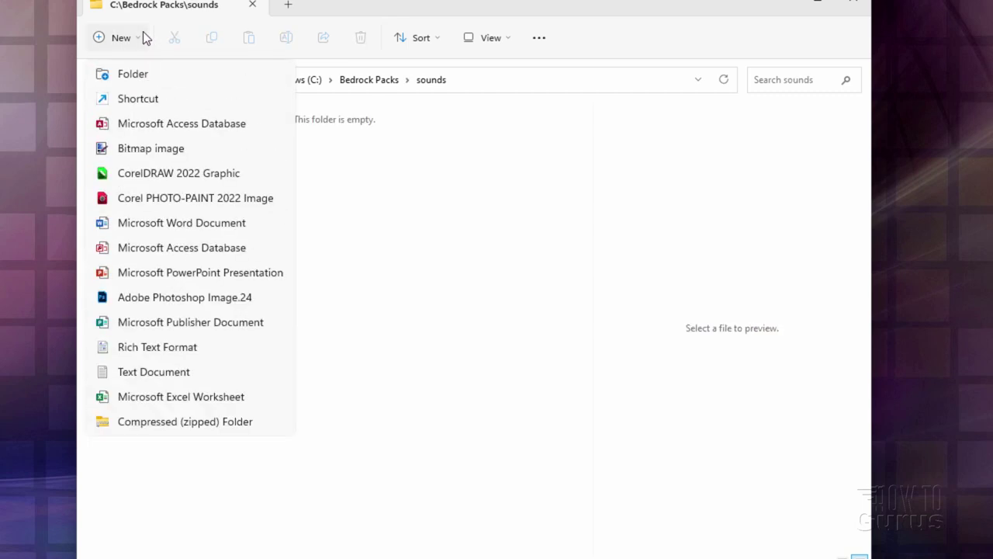
pyautogui.click(141, 76)
pyautogui.write('m')
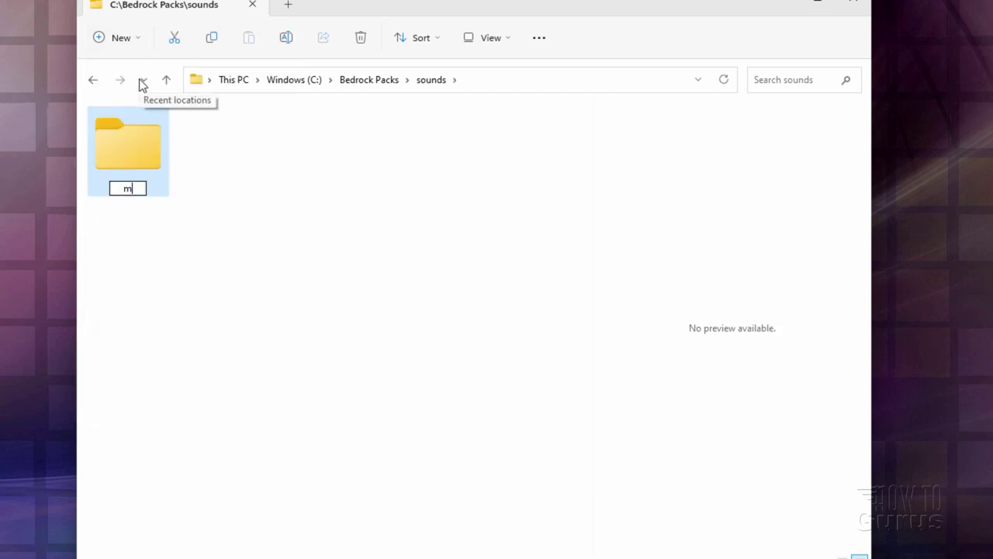
pyautogui.write('usic')
pyautogui.press('Return')
# Create a folder named game inside sounds/music.
pyautogui.doubleClick(133, 150)
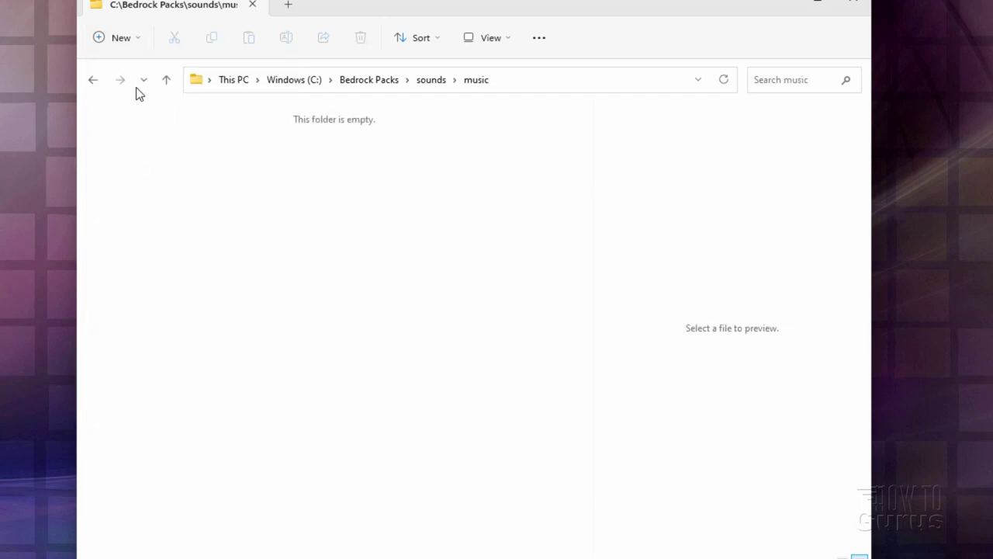
pyautogui.click(122, 41)
pyautogui.click(134, 74)
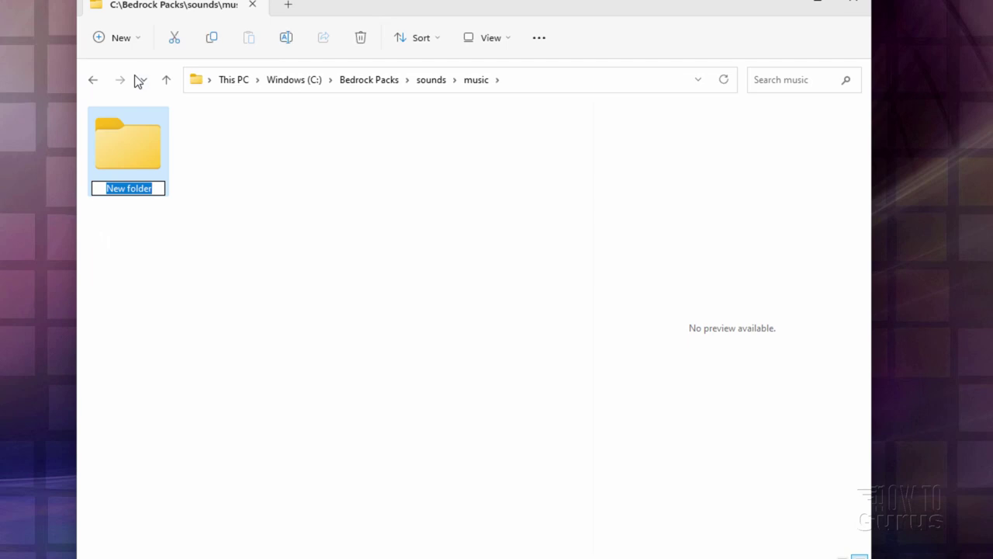
pyautogui.write('game')
pyautogui.press('Return')
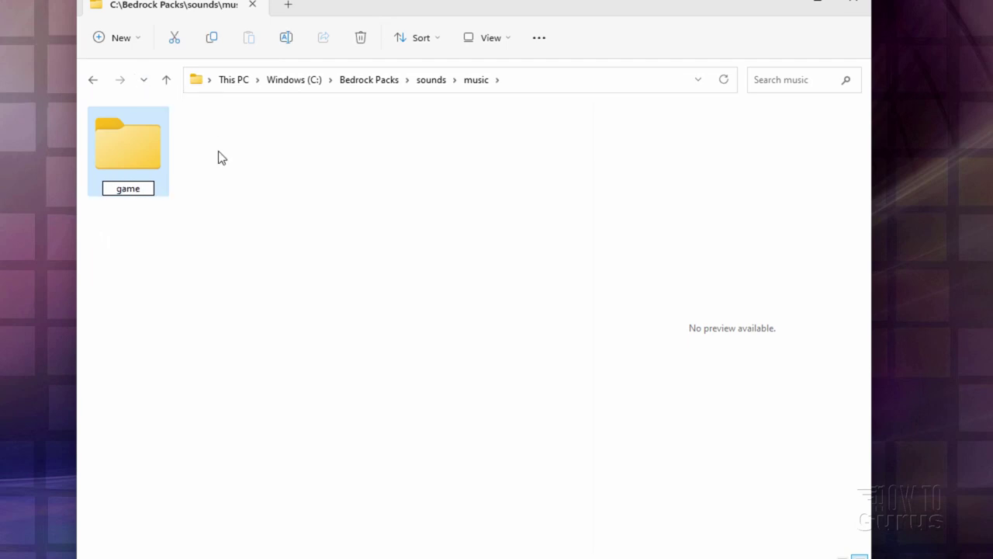
# Create a folder named records inside sounds/music/game and return to the Bedrock Packs folder.
pyautogui.doubleClick(155, 148)
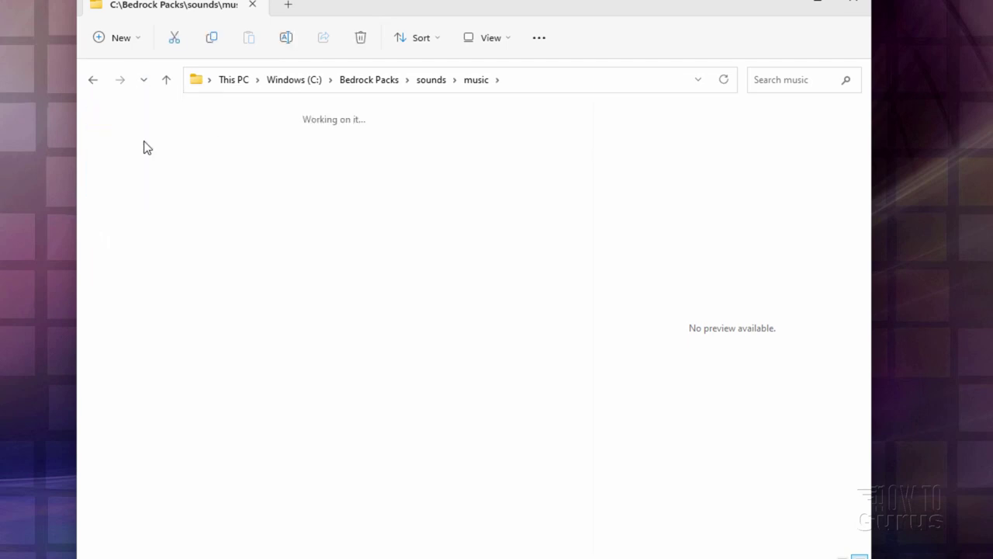
pyautogui.click(122, 40)
pyautogui.click(134, 74)
pyautogui.write('r')
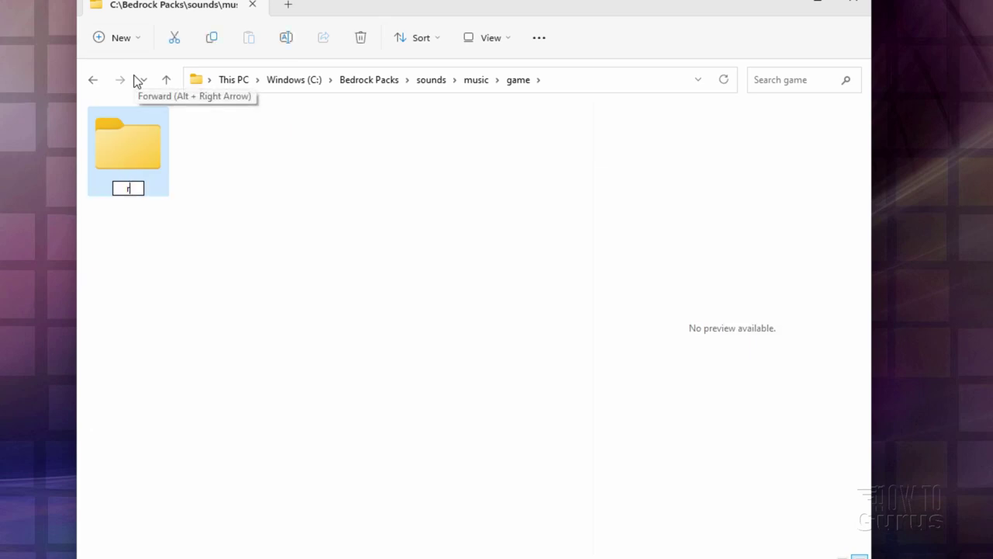
pyautogui.write('ecords')
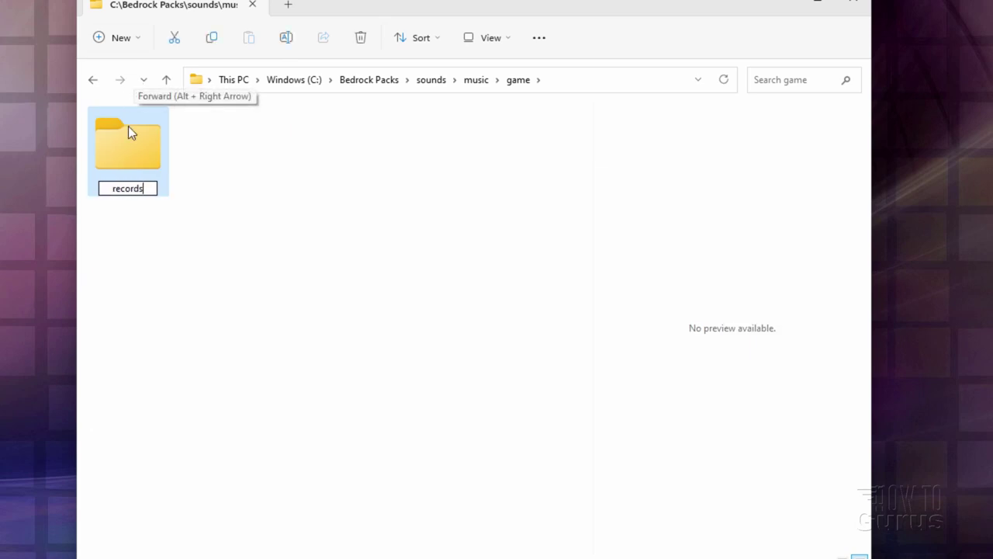
pyautogui.click(216, 159)
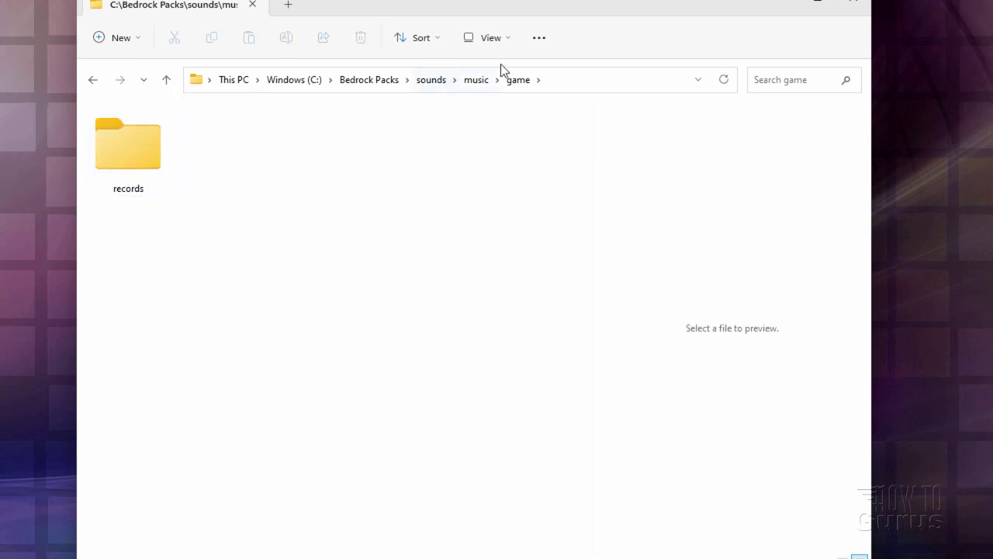
pyautogui.click(394, 79)
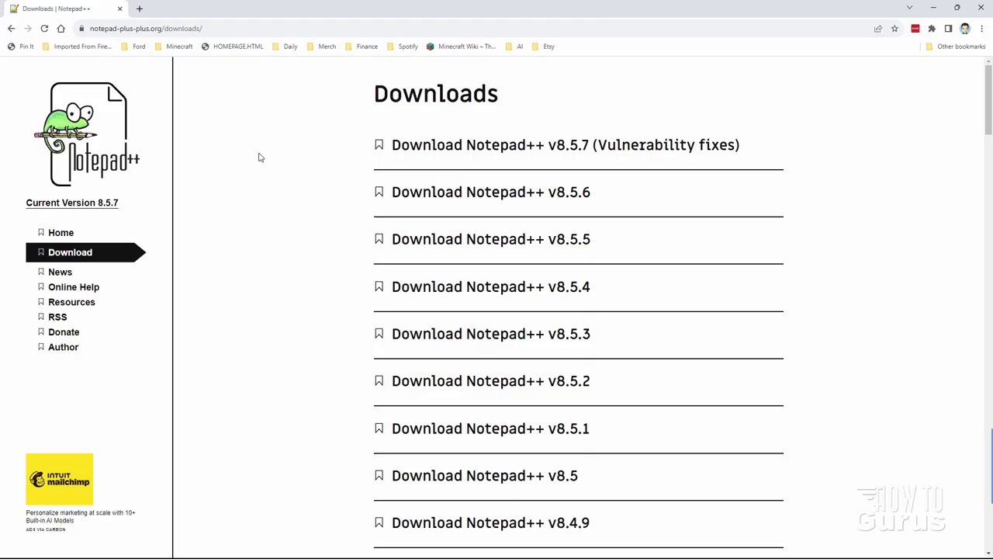
# Check the web address of the Notepad++ downloads page in the browser.
pyautogui.click(237, 28)
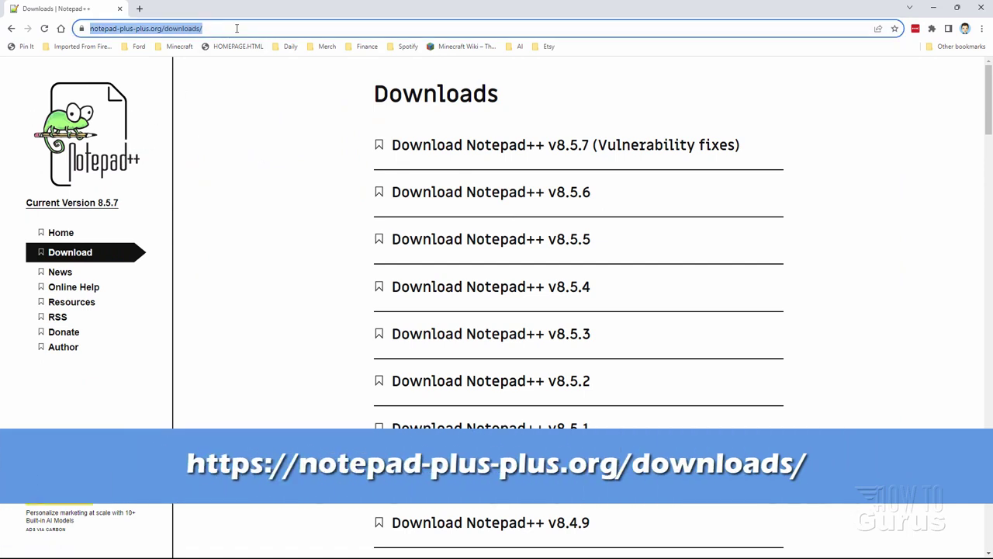
pyautogui.click(215, 27)
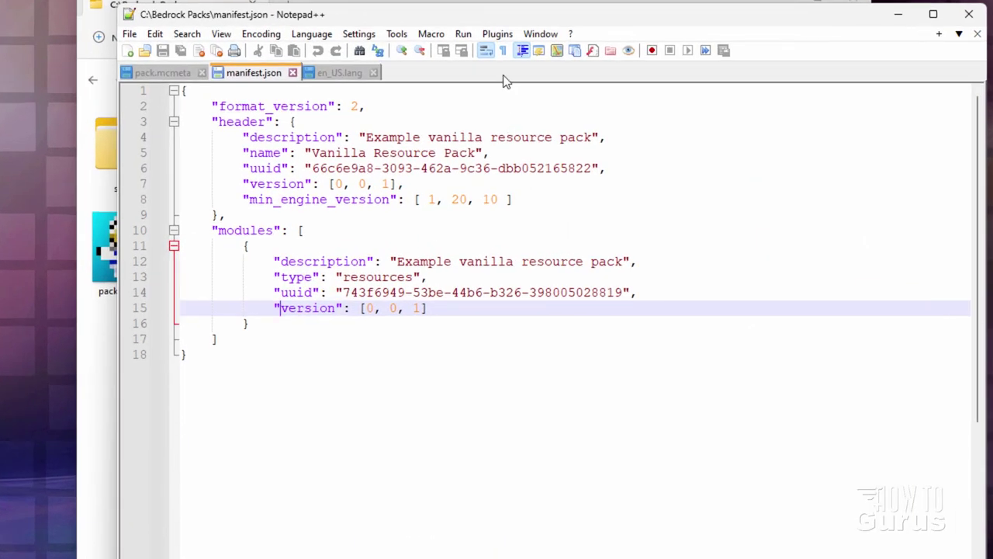
# Examine the minimum engine version and both the header and module UUIDs in manifest.json in Notepad++.
pyautogui.click(372, 233)
pyautogui.click(327, 200)
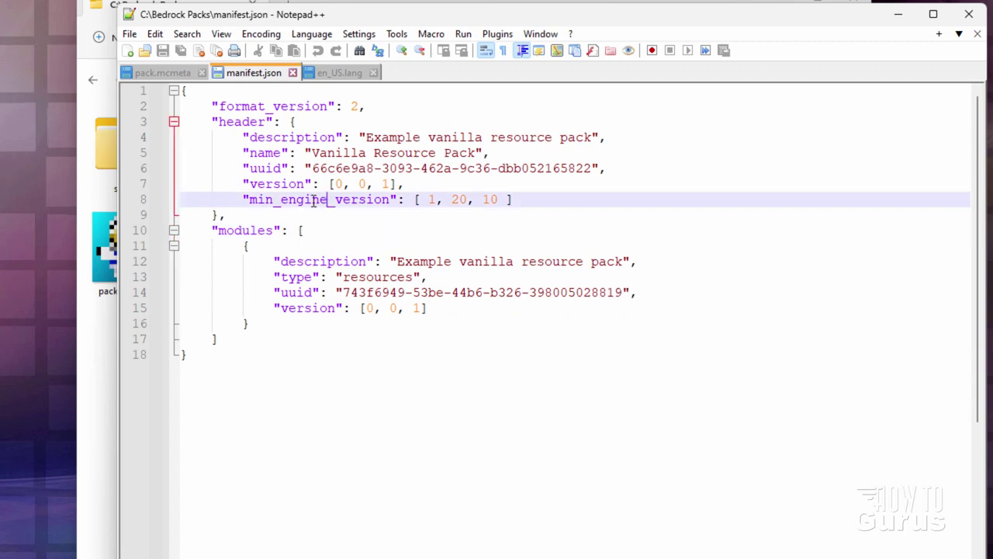
pyautogui.click(500, 201)
pyautogui.press('Right')
pyautogui.press('Right')
pyautogui.moveTo(591, 168); pyautogui.dragTo(316, 175)
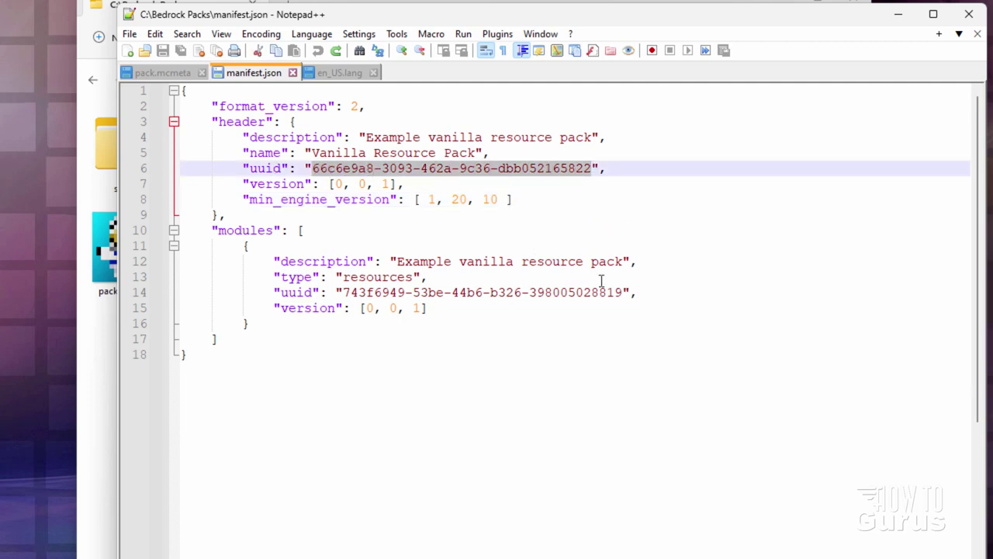
pyautogui.moveTo(626, 291); pyautogui.dragTo(344, 294)
pyautogui.click(449, 290)
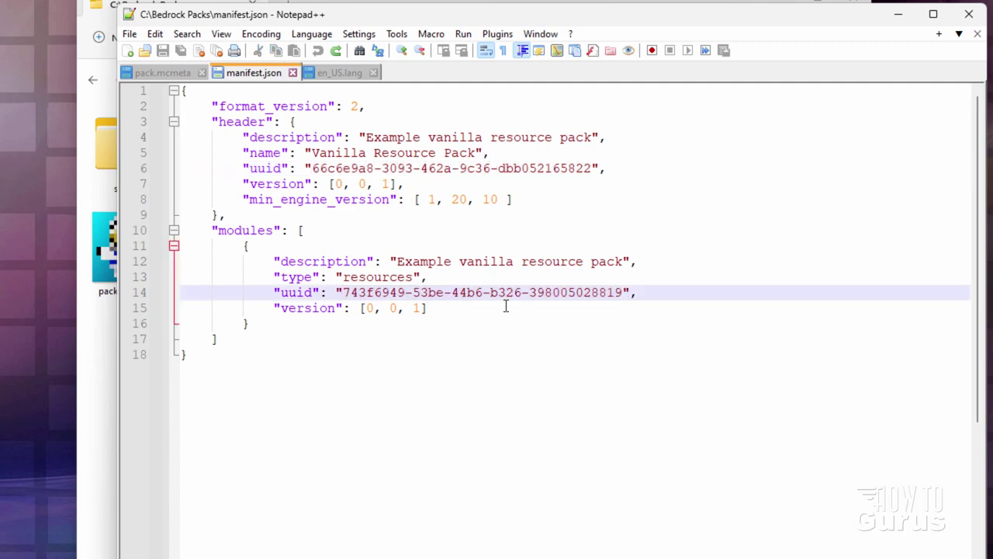
# Replace the header description text in manifest.json with "Custom Record 13".
pyautogui.click(483, 137)
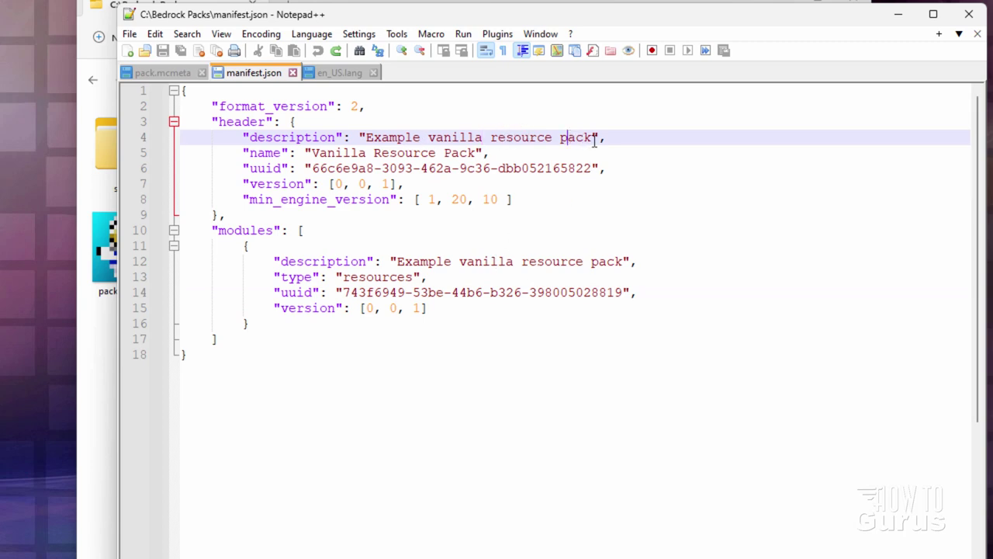
pyautogui.moveTo(594, 137); pyautogui.dragTo(374, 138)
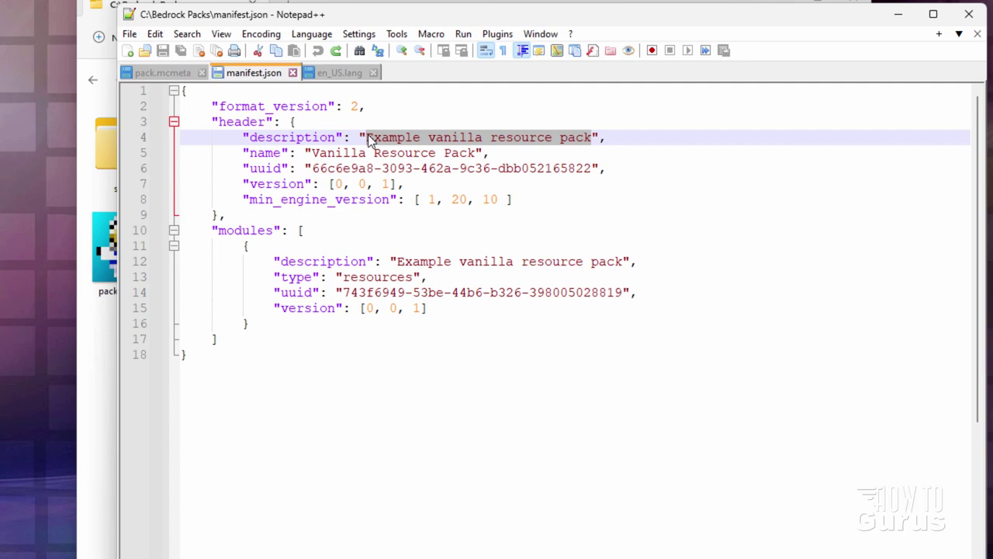
pyautogui.write('Custom Record 13')
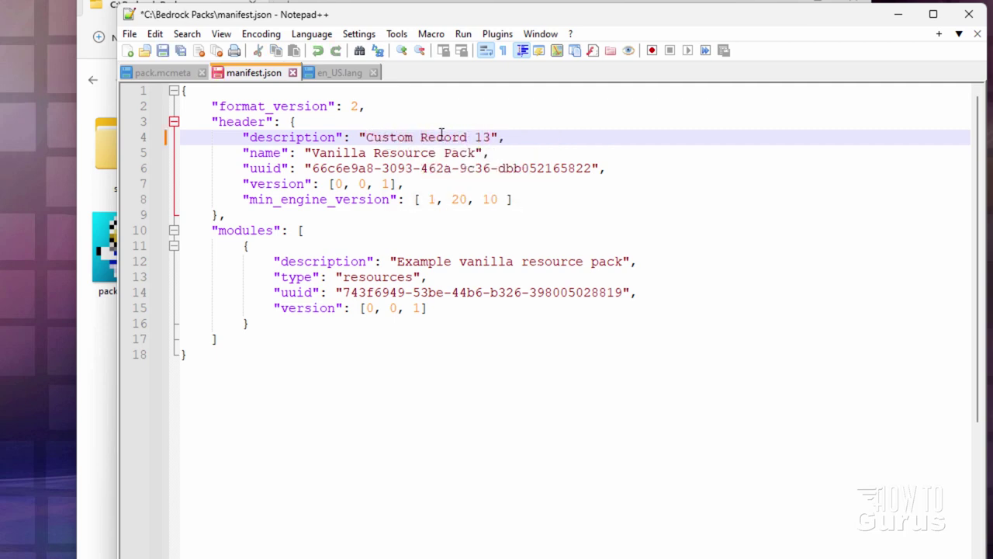
# Copy the header description "Custom Record 13" and replace the module description in manifest.json with it.
pyautogui.moveTo(489, 138); pyautogui.dragTo(369, 135)
pyautogui.rightClick(381, 138)
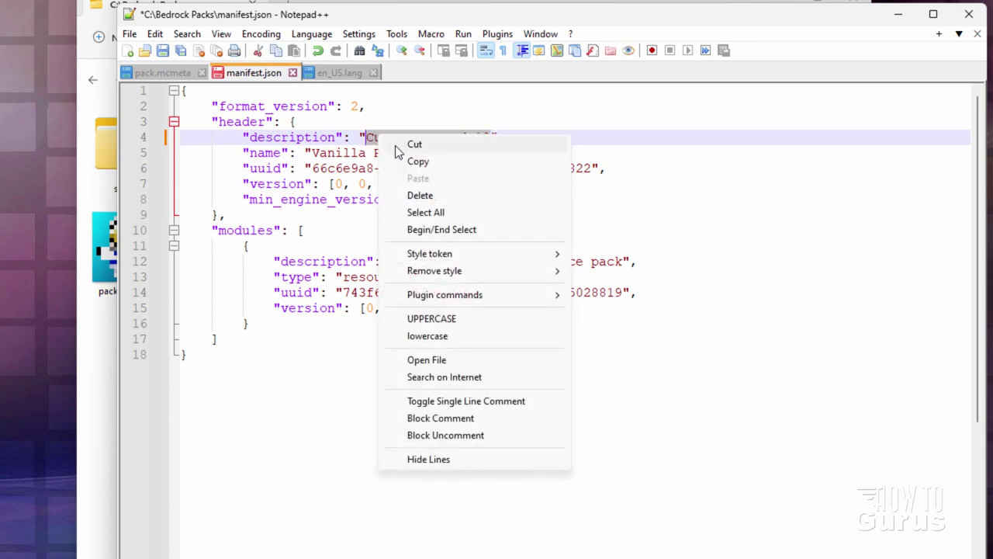
pyautogui.click(416, 160)
pyautogui.moveTo(622, 268); pyautogui.dragTo(411, 266)
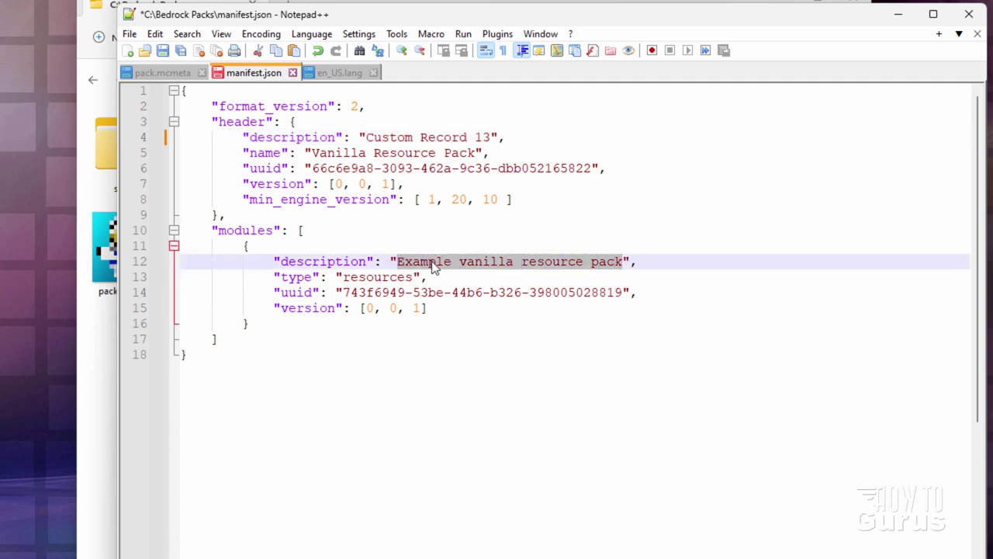
pyautogui.rightClick(433, 265)
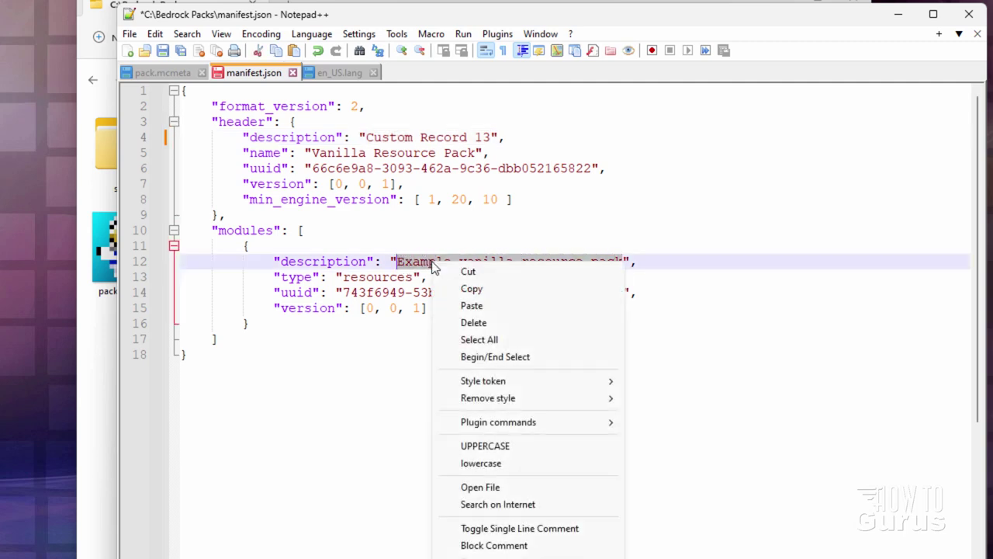
pyautogui.click(483, 306)
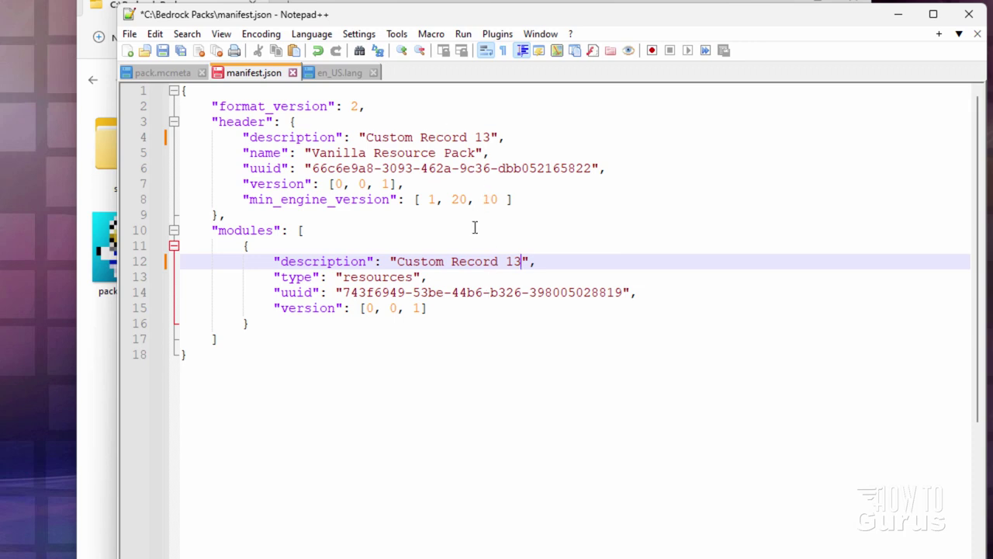
# Switch to the browser and copy the version 4 UUID offered on uuidgenerator.net.
pyautogui.click(522, 168)
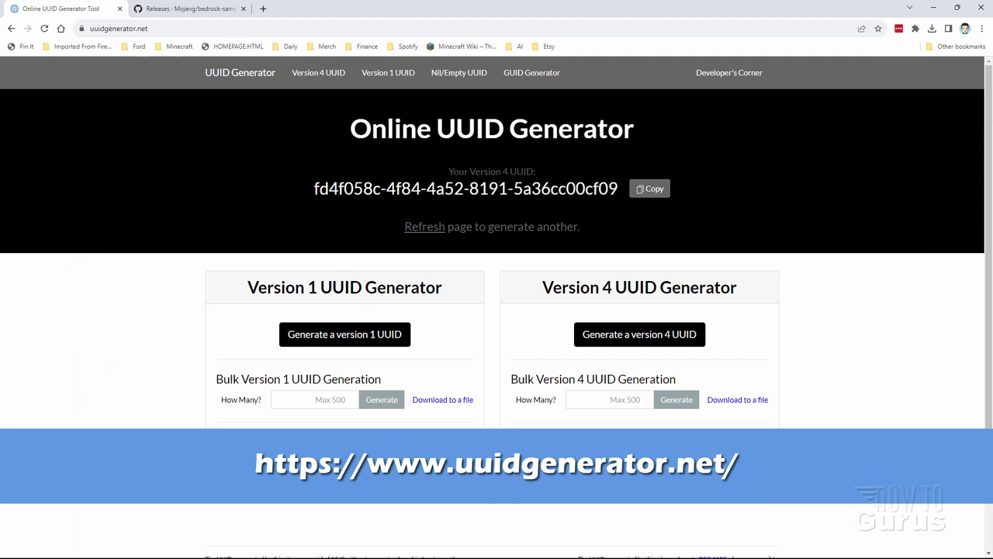
pyautogui.click(205, 31)
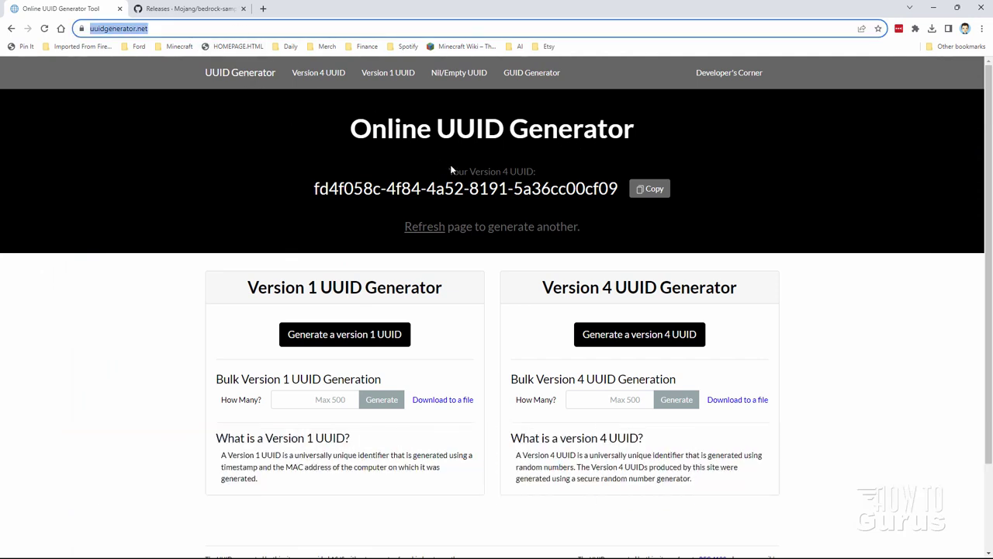
pyautogui.moveTo(490, 171); pyautogui.dragTo(534, 170)
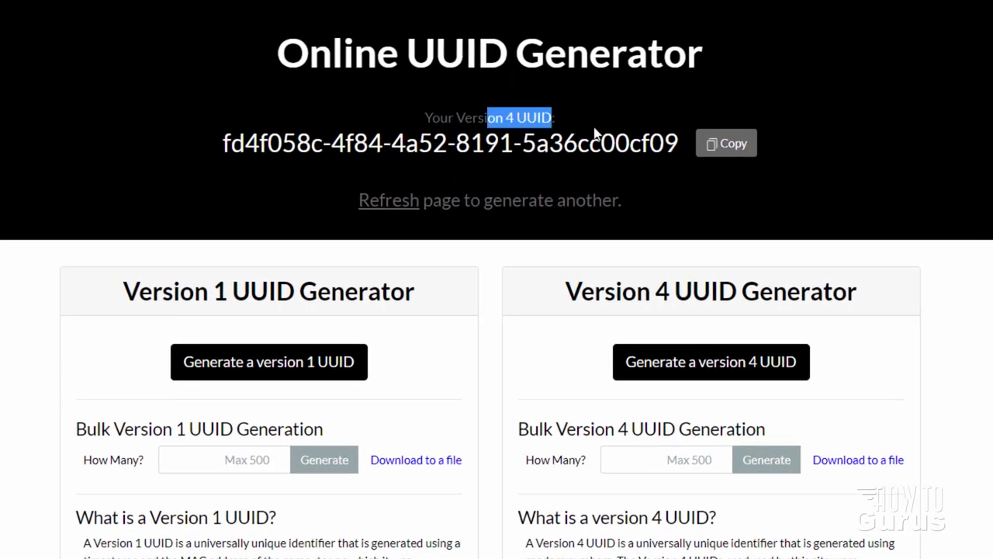
pyautogui.click(567, 124)
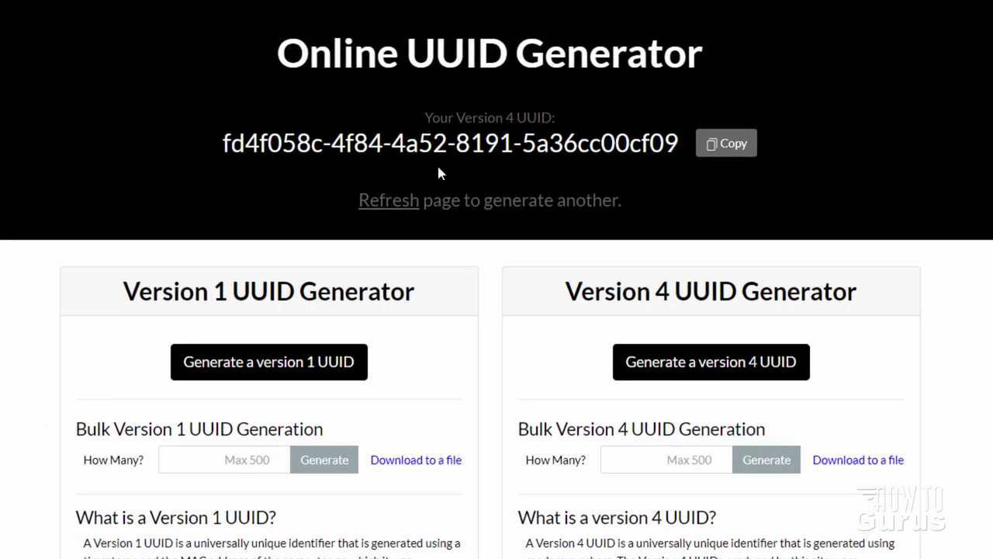
pyautogui.click(733, 149)
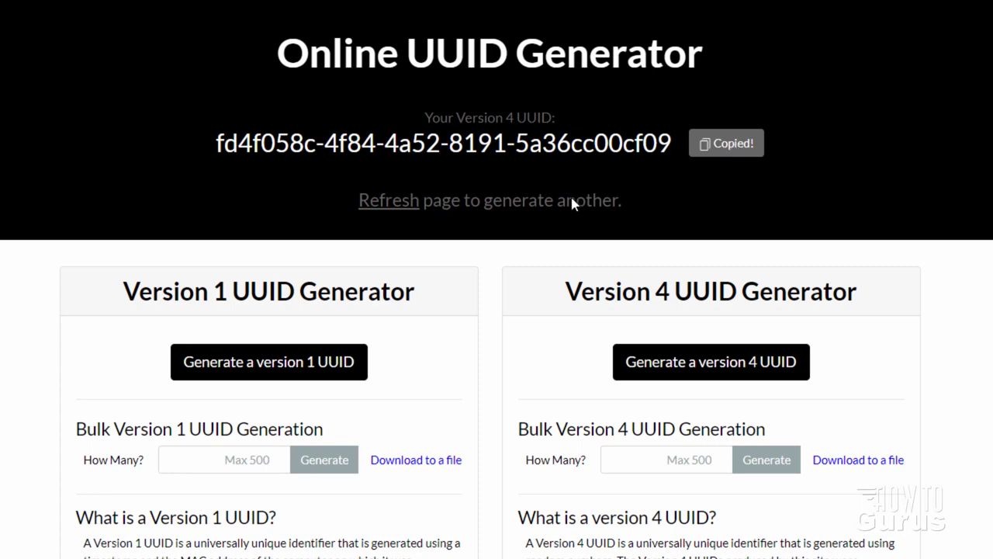
# Return to Notepad++ and replace the header uuid value in manifest.json with the copied UUID.
pyautogui.hotkey('alt', 'Tab')
pyautogui.moveTo(592, 168); pyautogui.dragTo(389, 167)
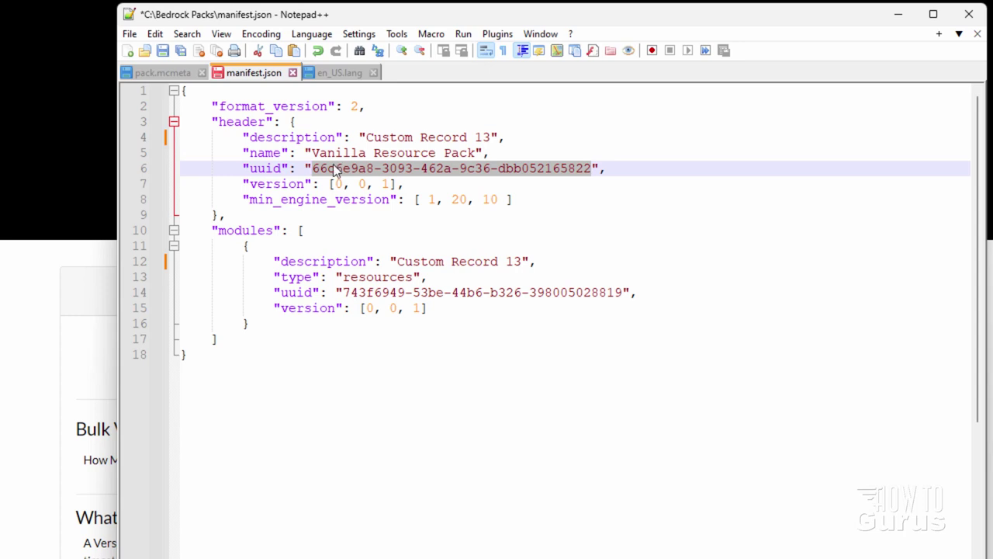
pyautogui.rightClick(395, 167)
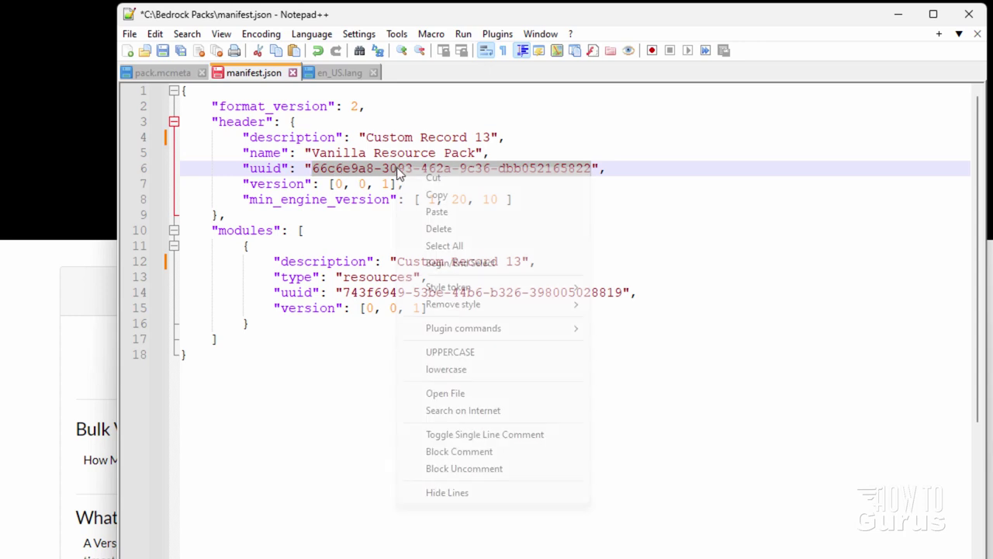
pyautogui.click(435, 211)
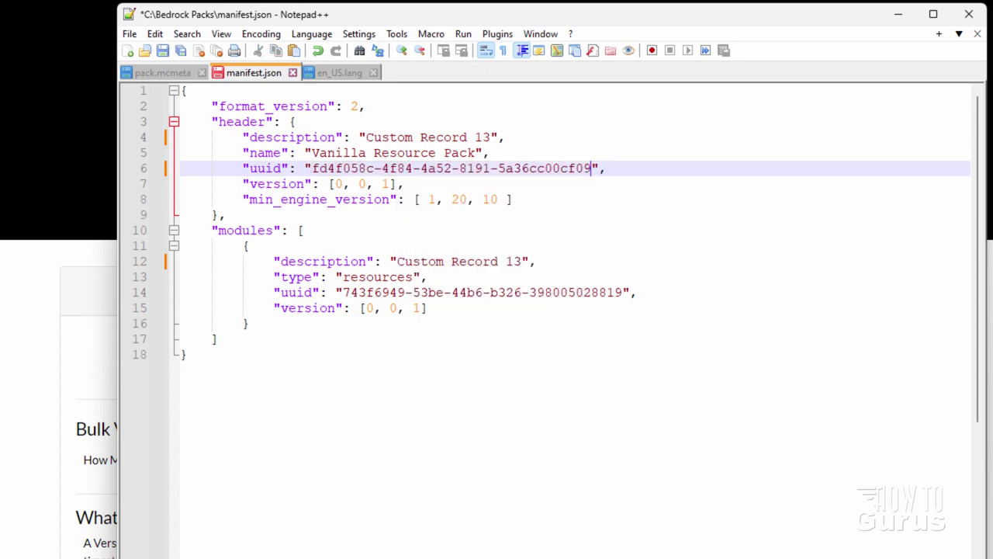
# Generate a second UUID on uuidgenerator.net, replace the module uuid in manifest.json with it, and check its enclosing quotation marks.
pyautogui.hotkey('alt', 'Tab')
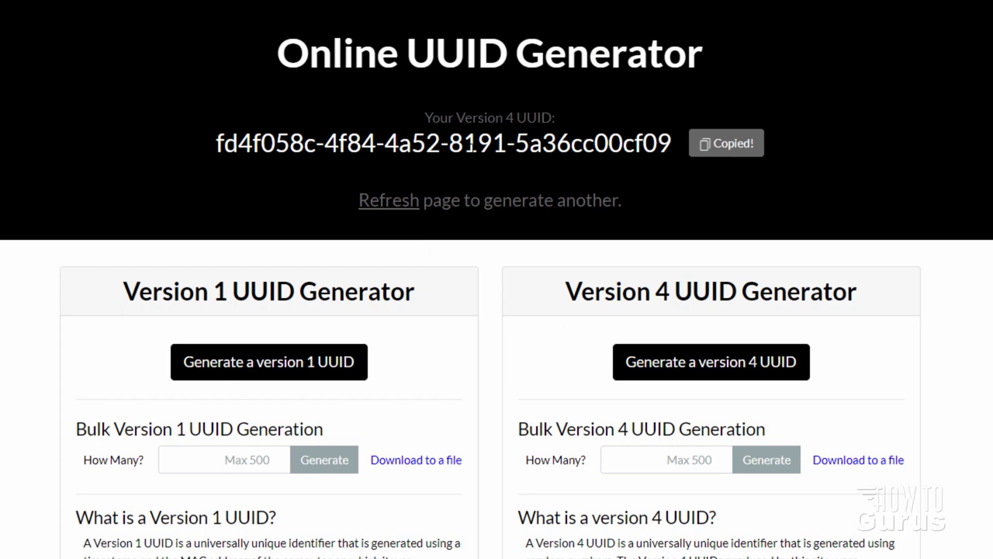
pyautogui.click(389, 204)
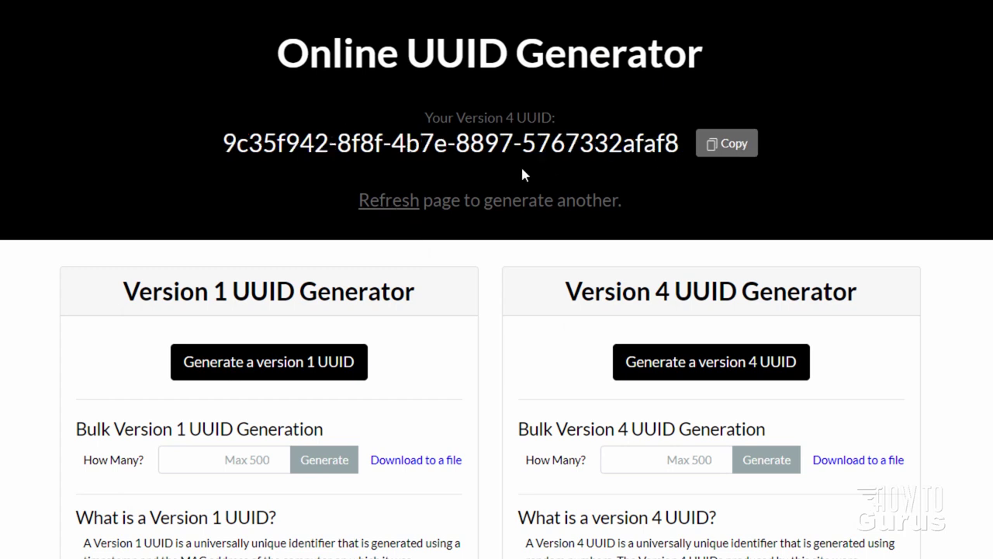
pyautogui.click(724, 152)
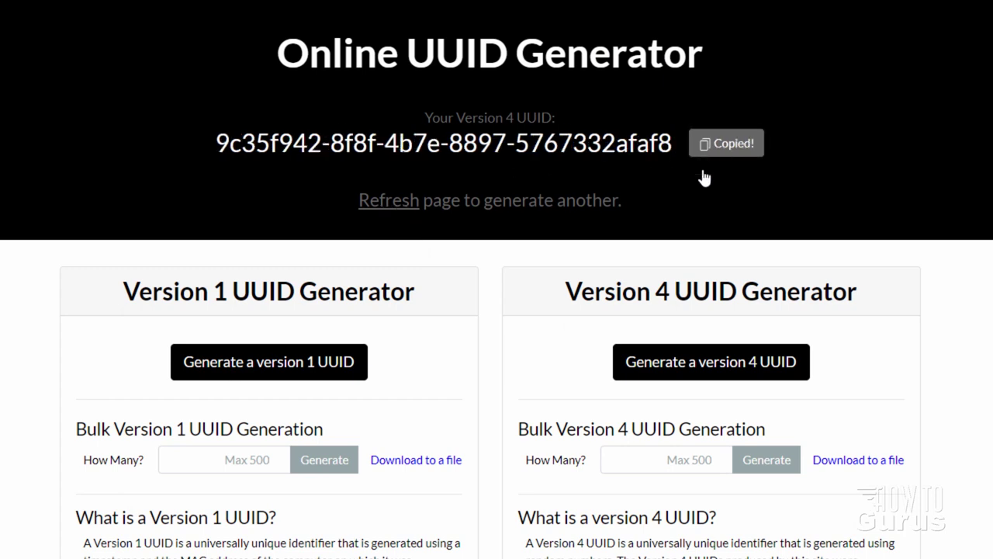
pyautogui.hotkey('alt', 'Tab')
pyautogui.moveTo(622, 293); pyautogui.dragTo(344, 292)
pyautogui.rightClick(387, 291)
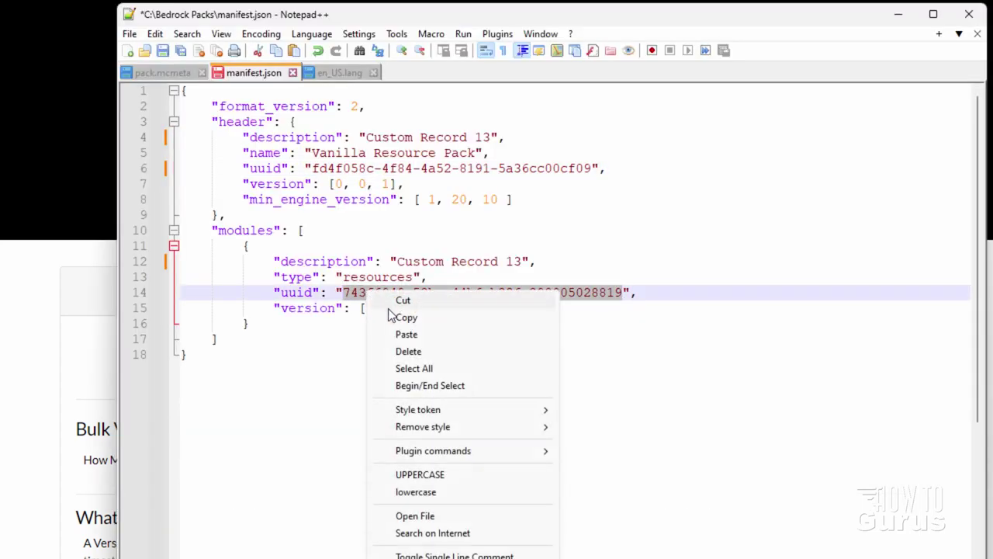
pyautogui.click(406, 333)
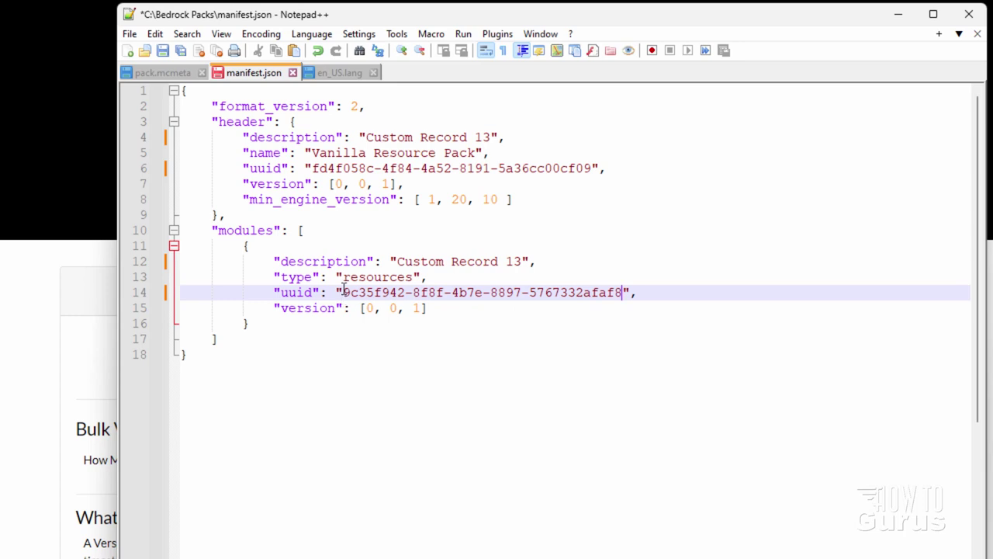
pyautogui.moveTo(344, 293); pyautogui.dragTo(336, 293)
pyautogui.moveTo(633, 293); pyautogui.dragTo(623, 293)
pyautogui.click(648, 295)
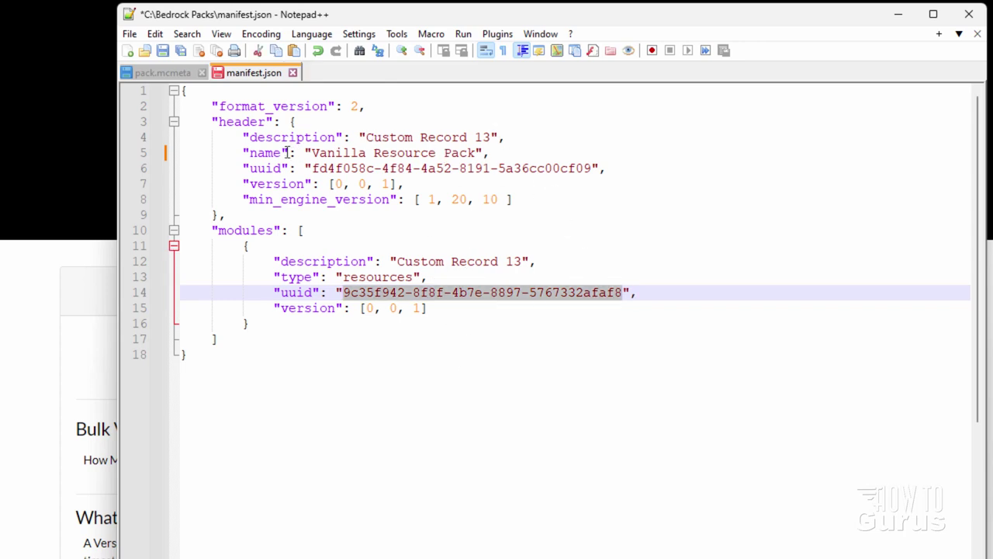
# Replace the header name in manifest.json with "Custom Record 13" copied from the description, and save the file.
pyautogui.moveTo(284, 153); pyautogui.dragTo(250, 152)
pyautogui.click(377, 153)
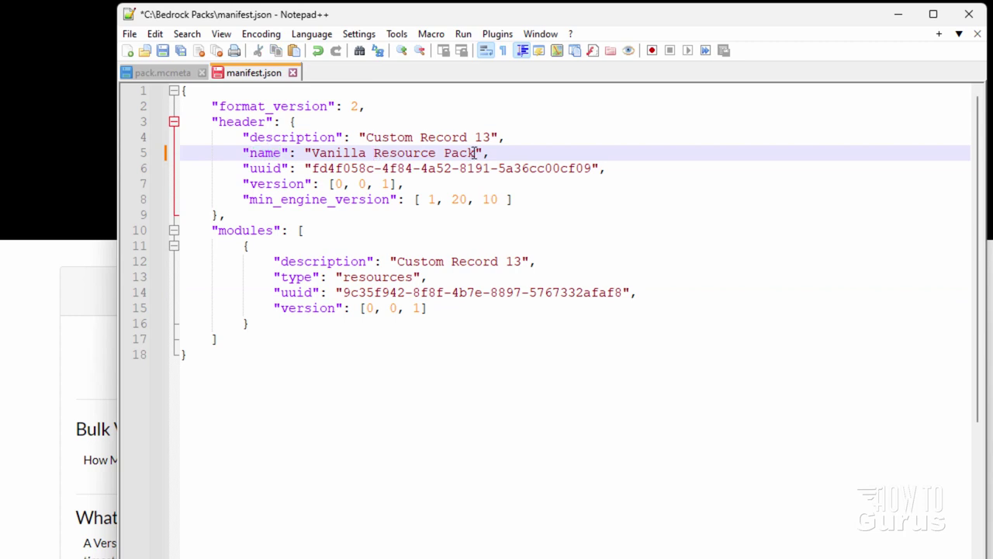
pyautogui.moveTo(475, 153); pyautogui.dragTo(312, 153)
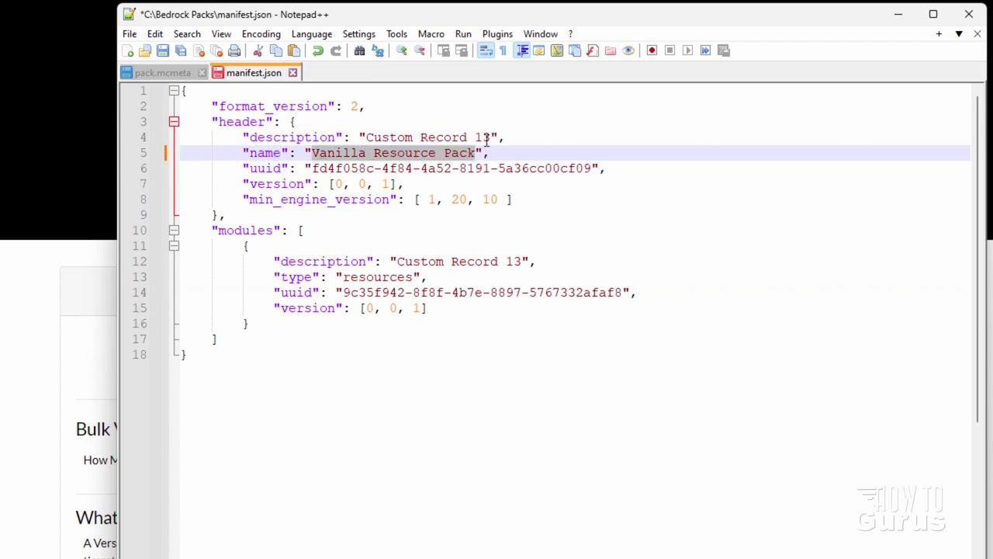
pyautogui.moveTo(491, 138); pyautogui.dragTo(368, 137)
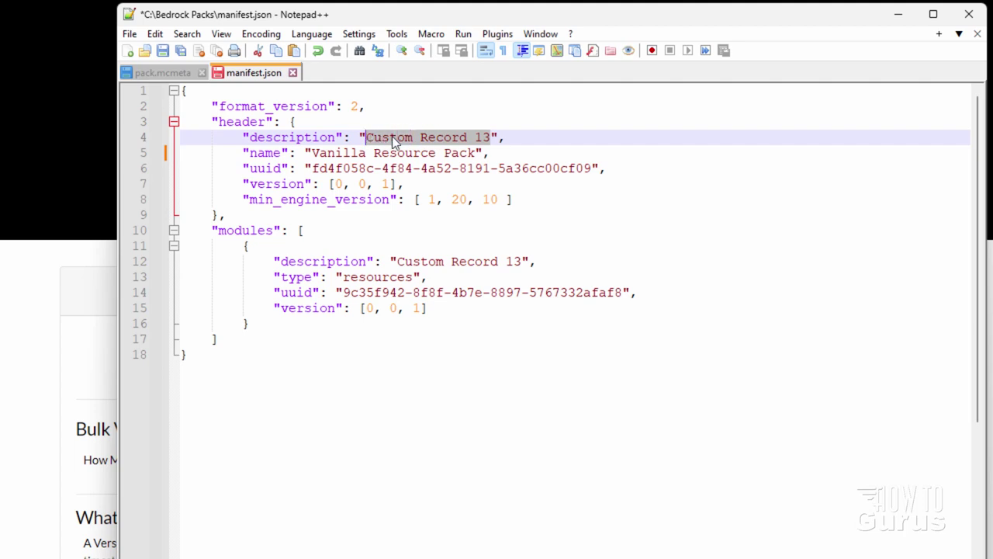
pyautogui.rightClick(394, 139)
pyautogui.click(420, 161)
pyautogui.click(413, 154)
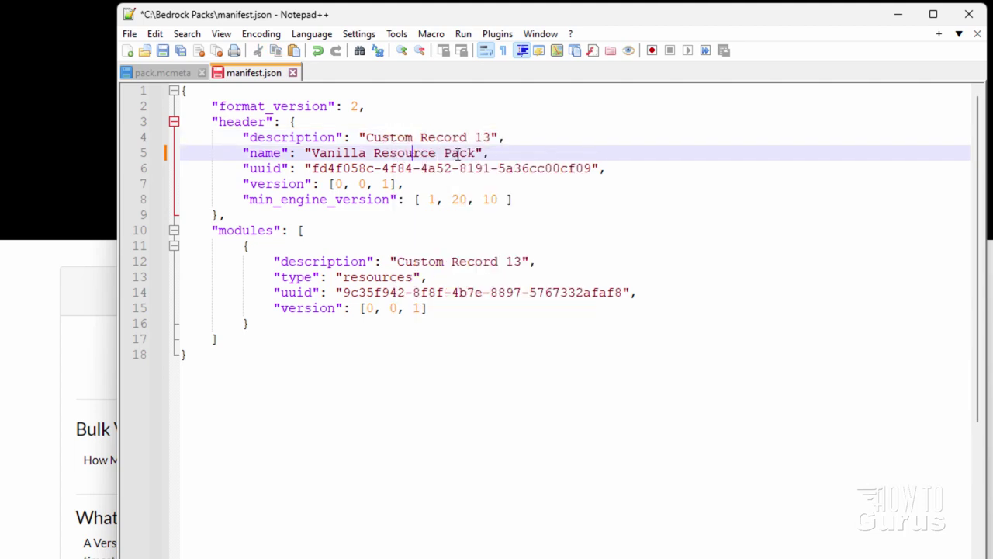
pyautogui.moveTo(476, 153); pyautogui.dragTo(312, 153)
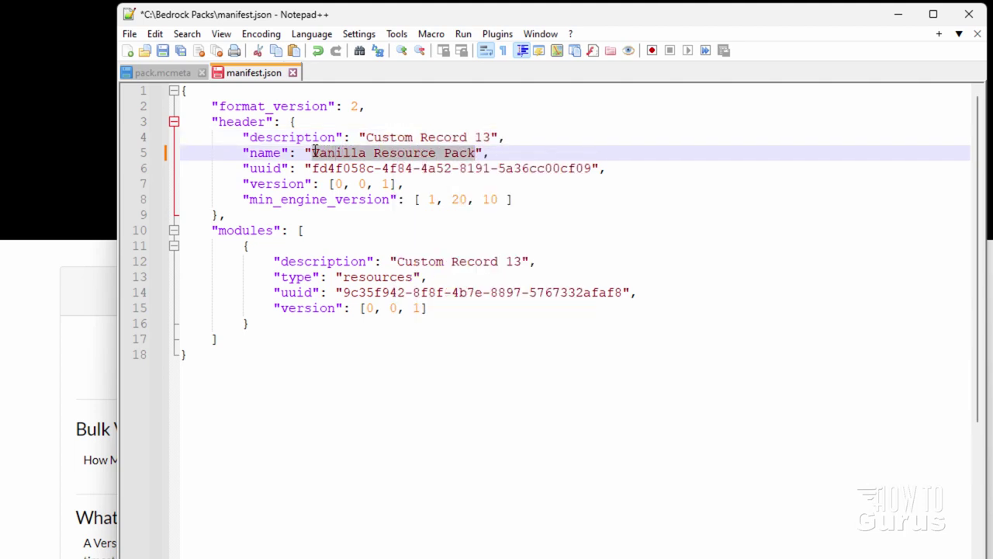
pyautogui.rightClick(334, 154)
pyautogui.click(372, 195)
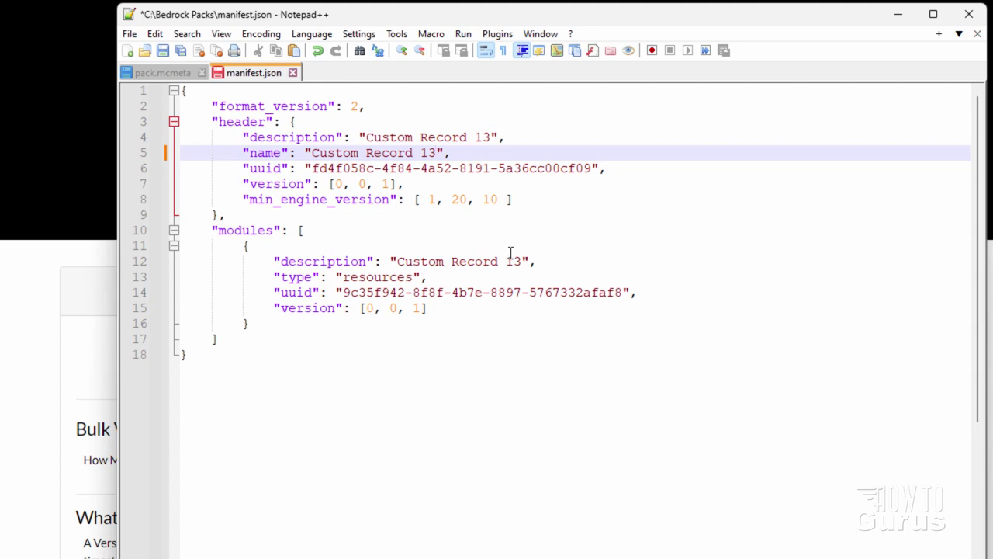
pyautogui.click(163, 51)
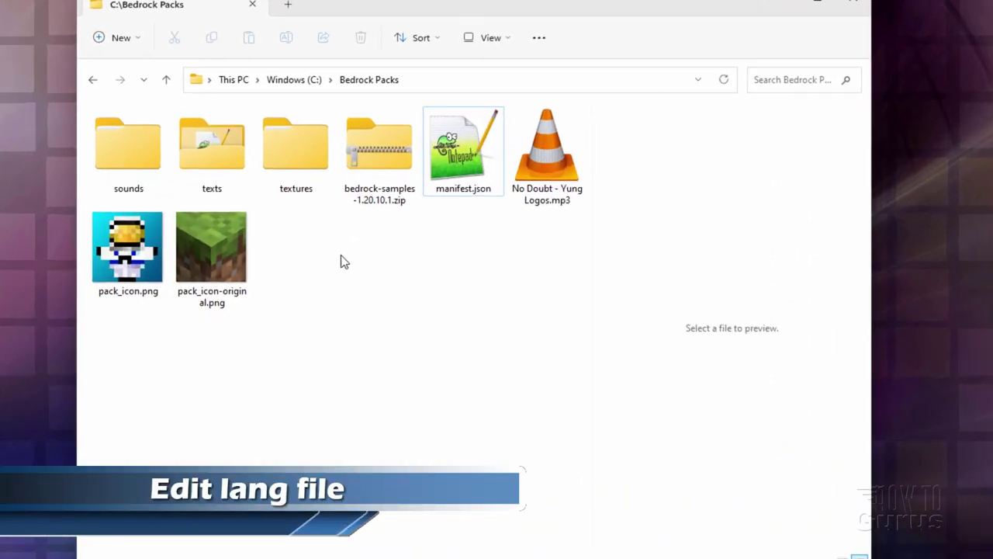
# Copy the name of the music file "No Doubt - Yung Logos" in the Bedrock Packs folder without renaming it.
pyautogui.click(534, 200)
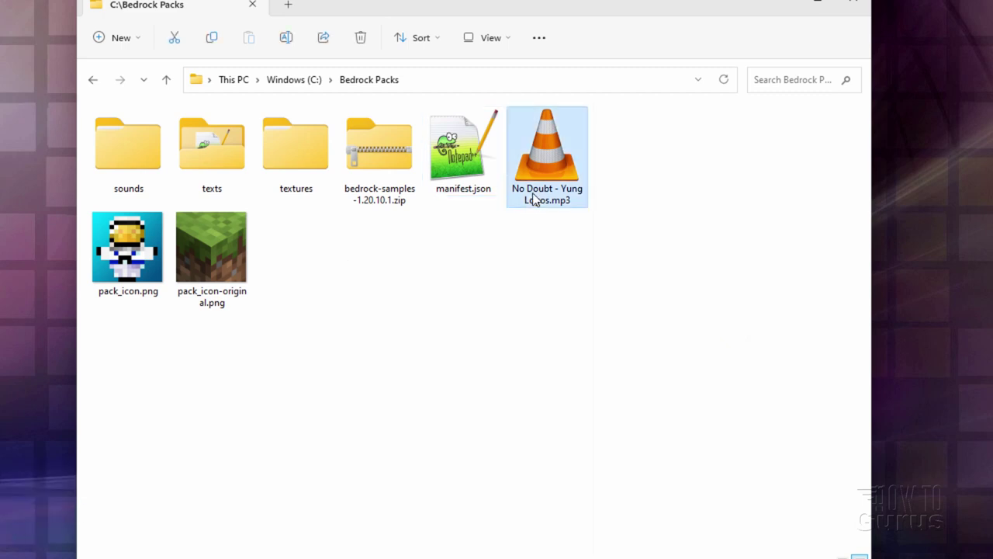
pyautogui.click(537, 200)
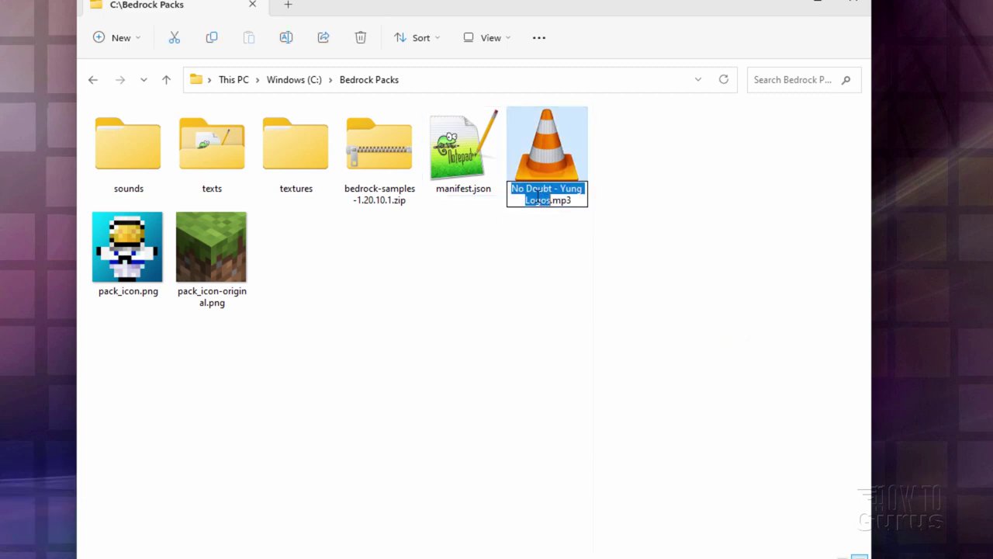
pyautogui.rightClick(536, 194)
pyautogui.click(572, 249)
pyautogui.click(535, 241)
# Open en_US.lang from the texts folder in Notepad++.
pyautogui.click(223, 165)
pyautogui.doubleClick(223, 165)
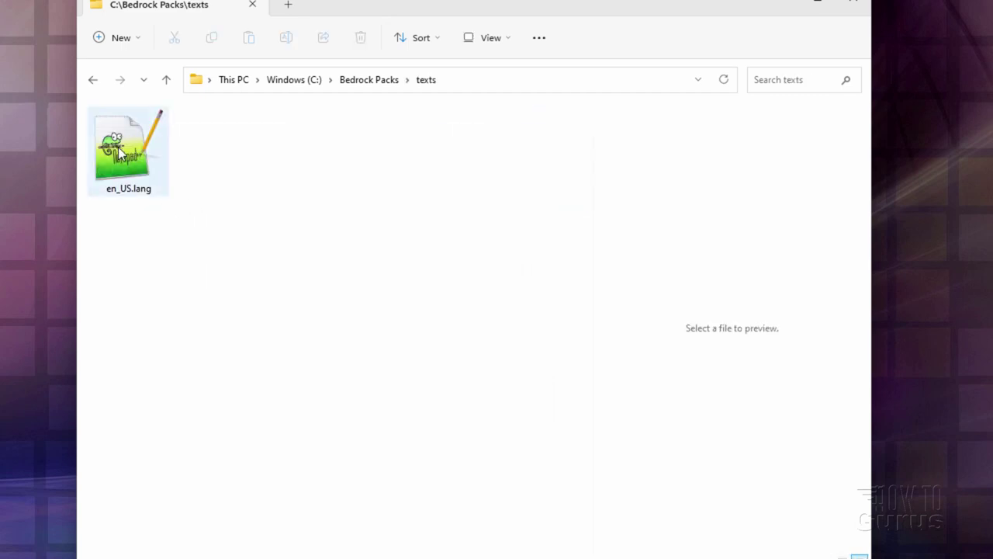
pyautogui.click(124, 153)
pyautogui.doubleClick(123, 152)
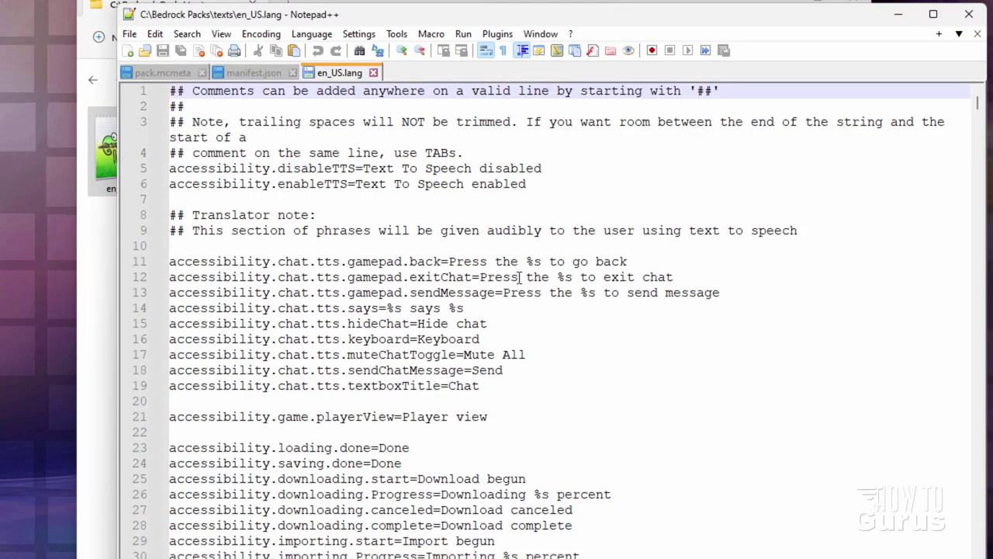
# Find "item.record" in en_US.lang, close the search, and select the item.record_13.desc line.
pyautogui.click(186, 34)
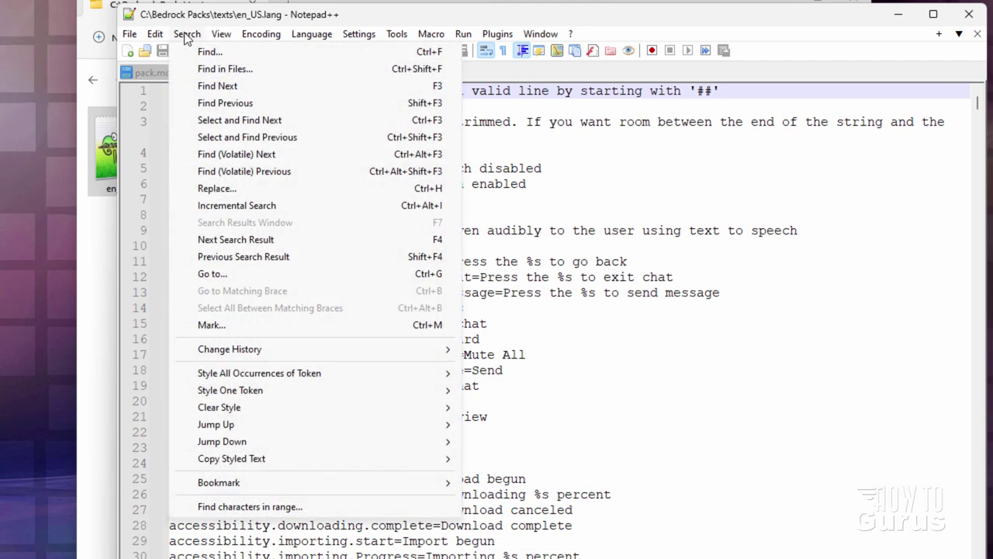
pyautogui.click(208, 52)
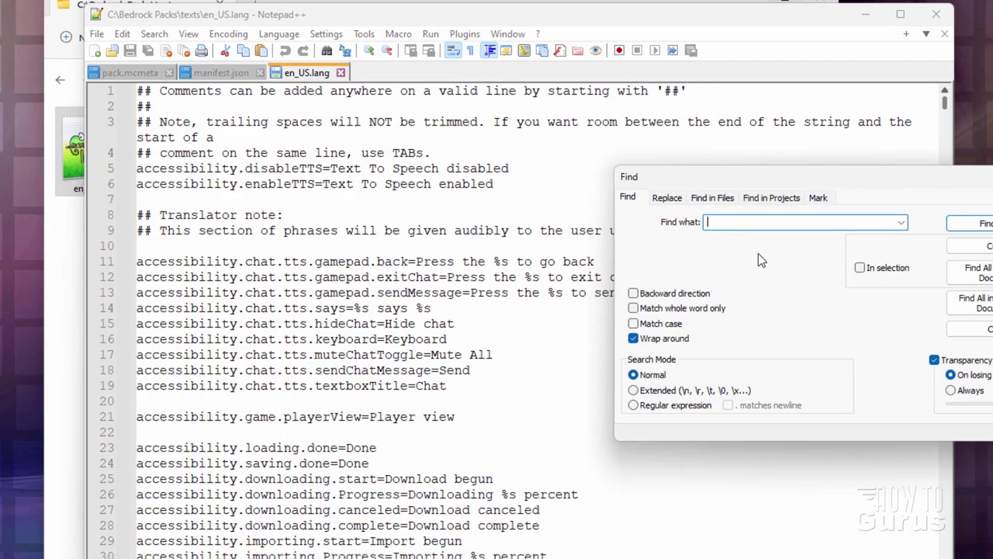
pyautogui.write('item.')
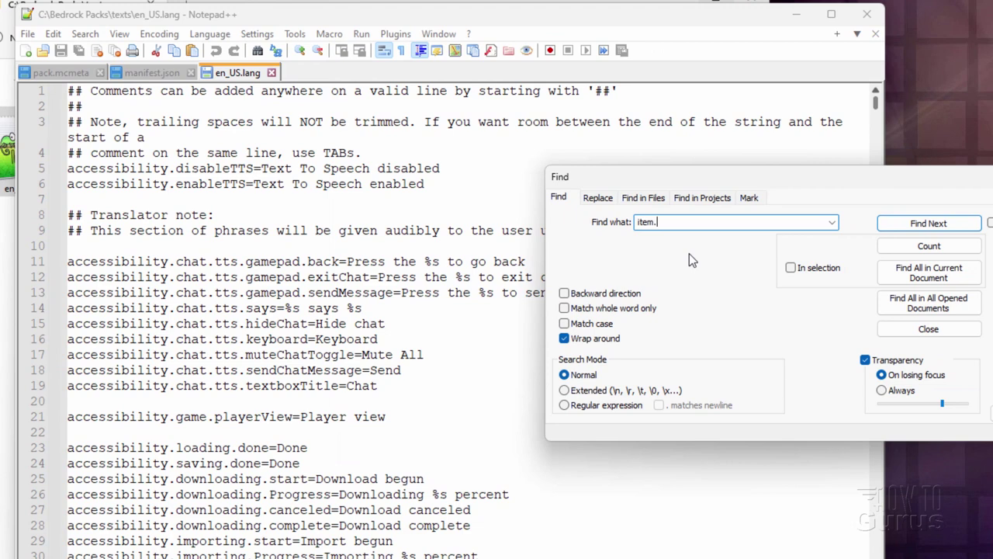
pyautogui.write('record')
pyautogui.click(924, 223)
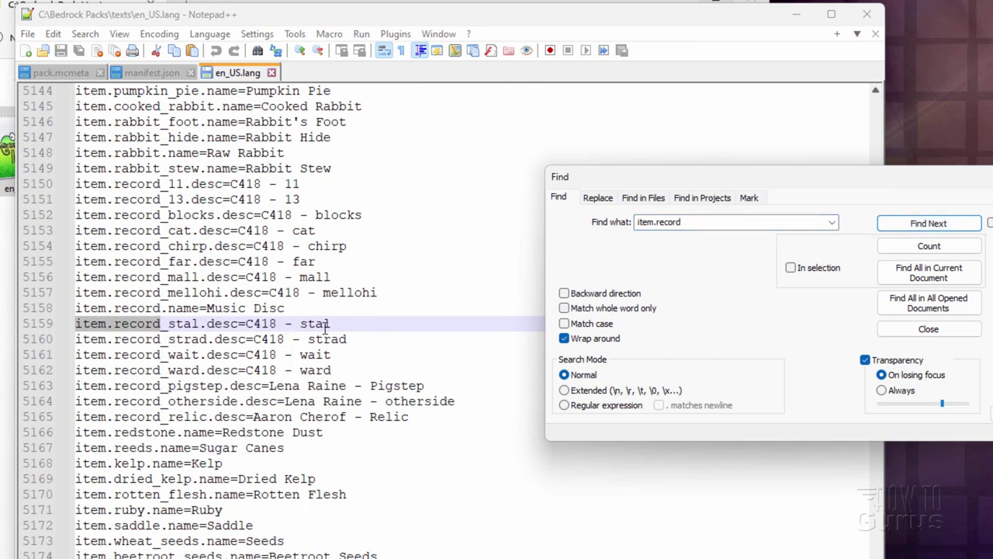
pyautogui.press('Escape')
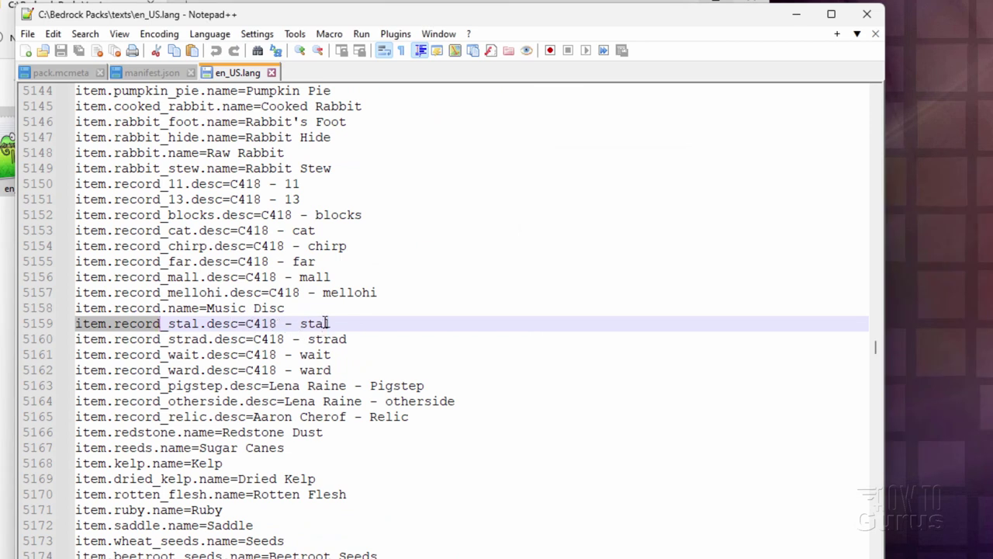
pyautogui.moveTo(309, 198); pyautogui.dragTo(104, 200)
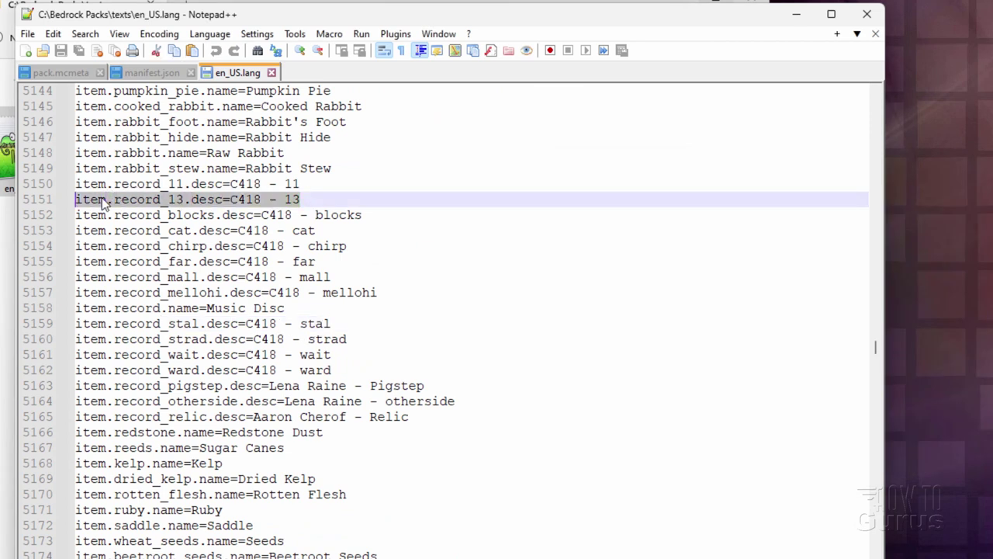
# Replace the item.record_13.desc value "C418 - 13" in en_US.lang with the copied name "No Doubt - Yung Logos", and save the file.
pyautogui.click(299, 199)
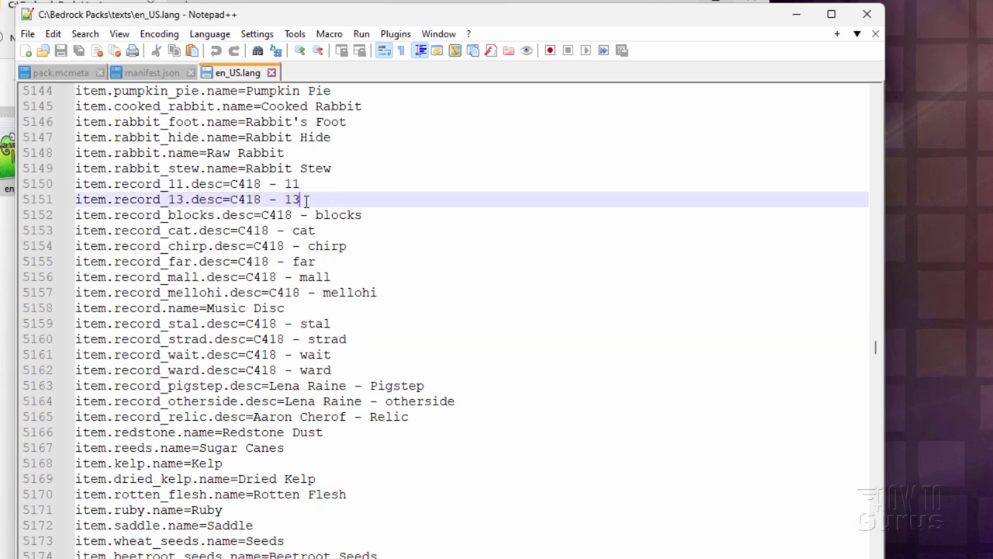
pyautogui.moveTo(299, 199); pyautogui.dragTo(230, 199)
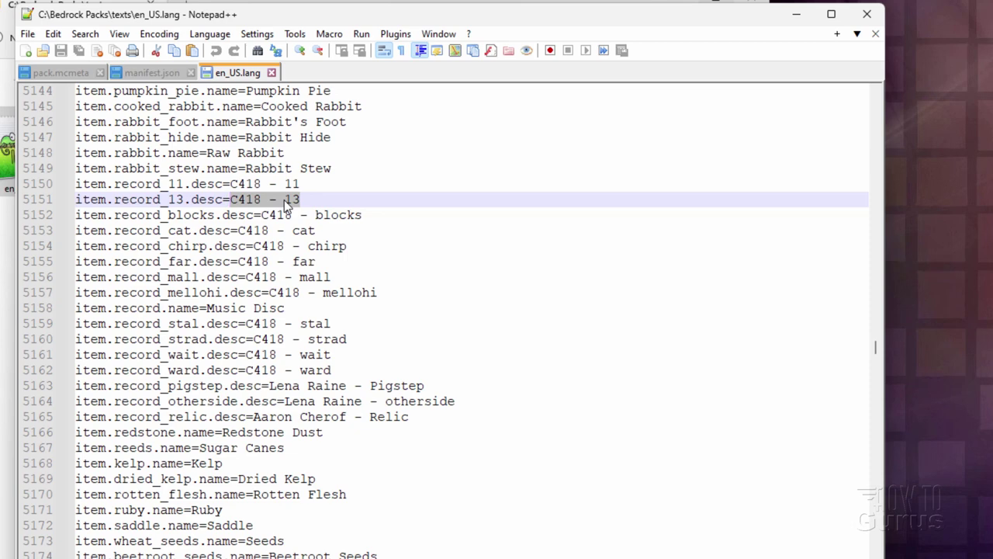
pyautogui.rightClick(268, 199)
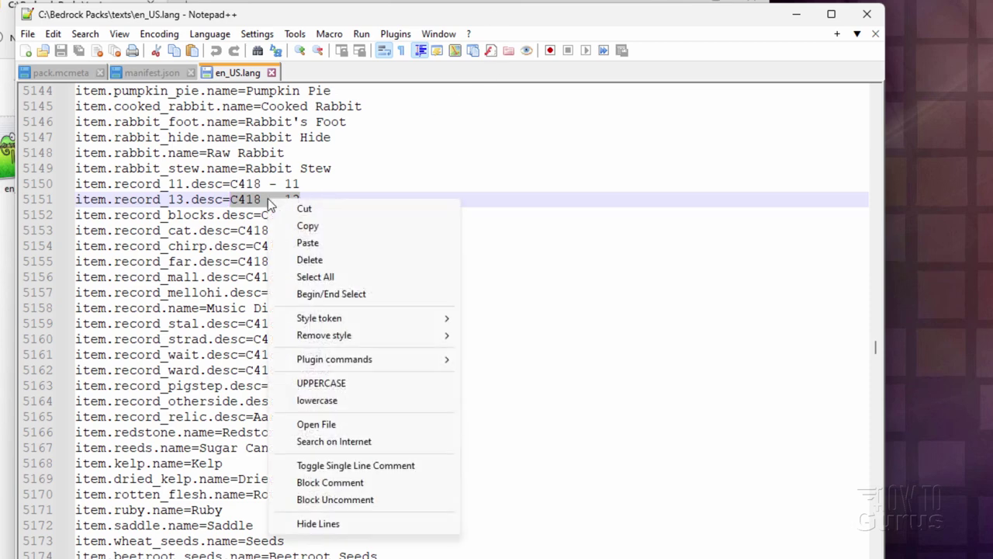
pyautogui.click(308, 243)
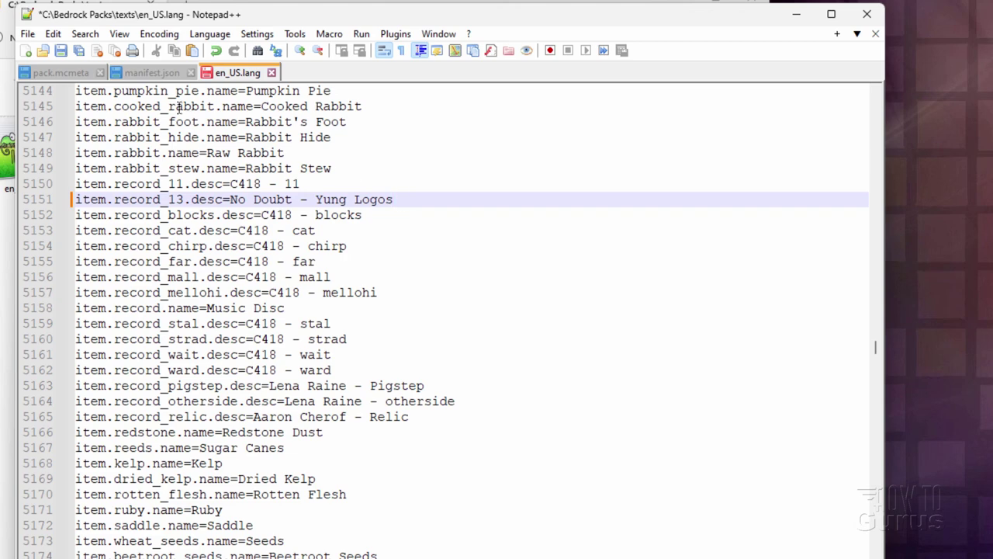
pyautogui.click(61, 51)
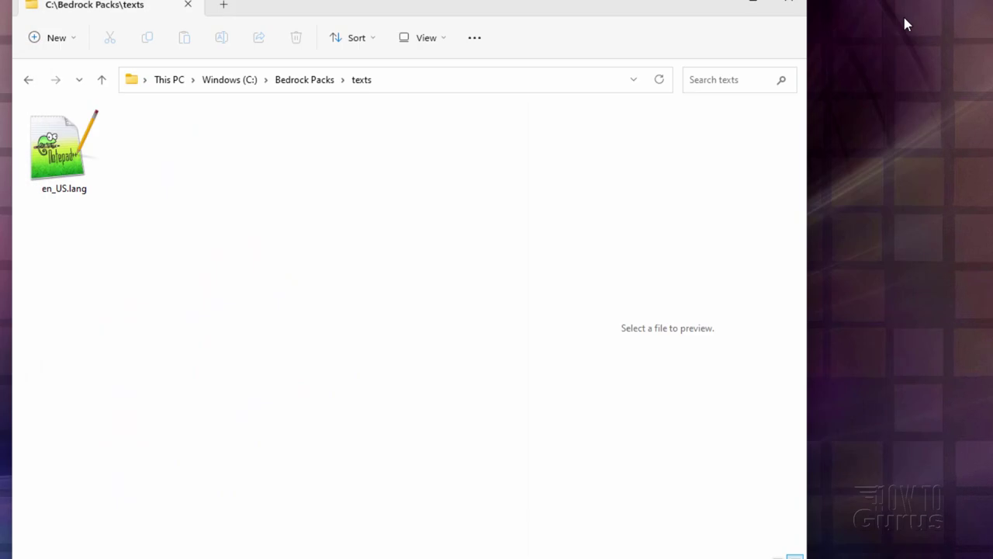
# Go back to the Bedrock Packs folder, open textures and its items subfolder, and select record_13.png.
pyautogui.click(361, 80)
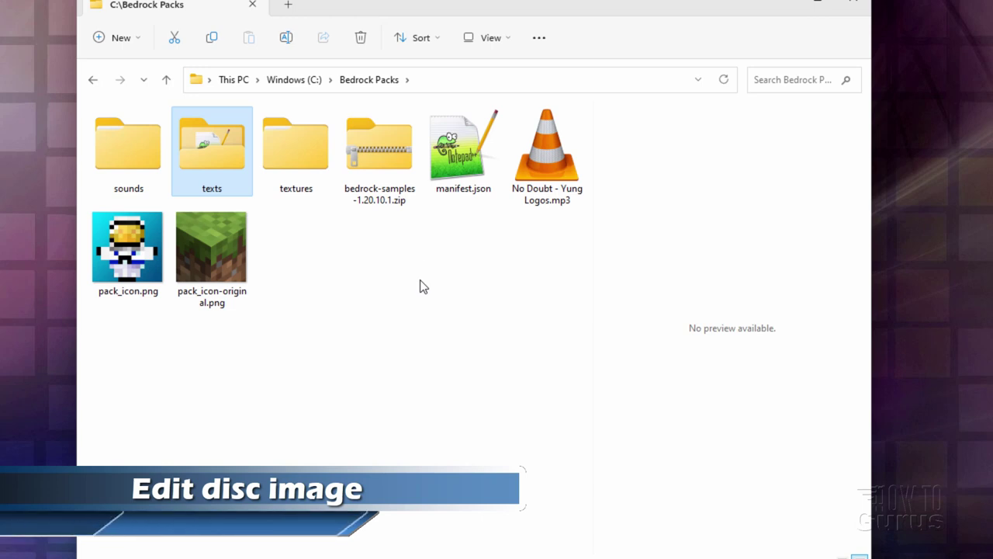
pyautogui.doubleClick(294, 152)
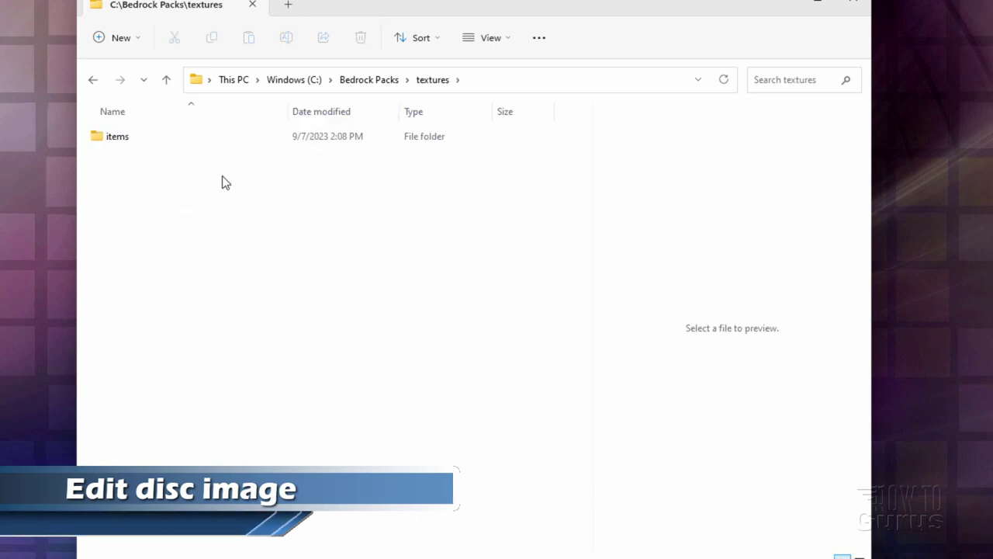
pyautogui.doubleClick(98, 136)
pyautogui.click(129, 193)
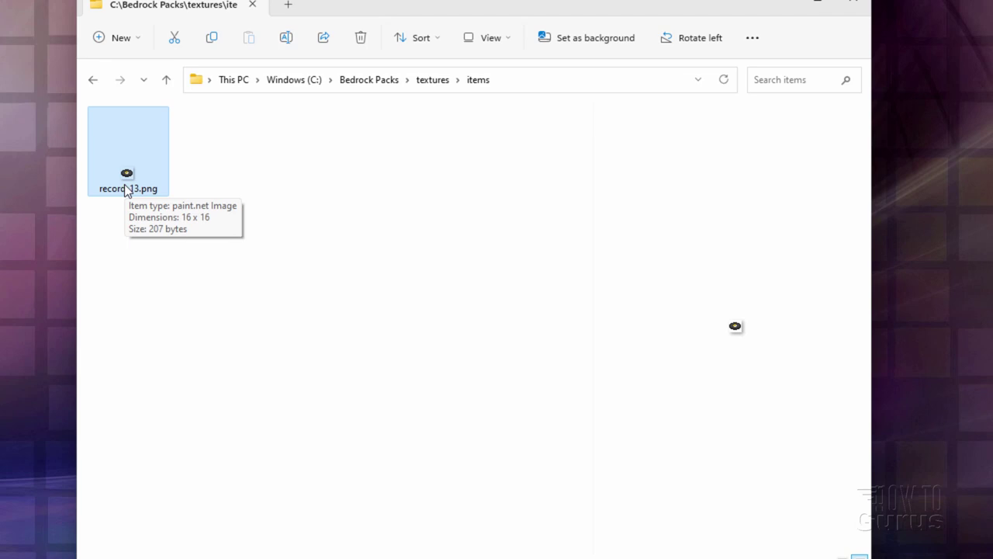
pyautogui.doubleClick(126, 191)
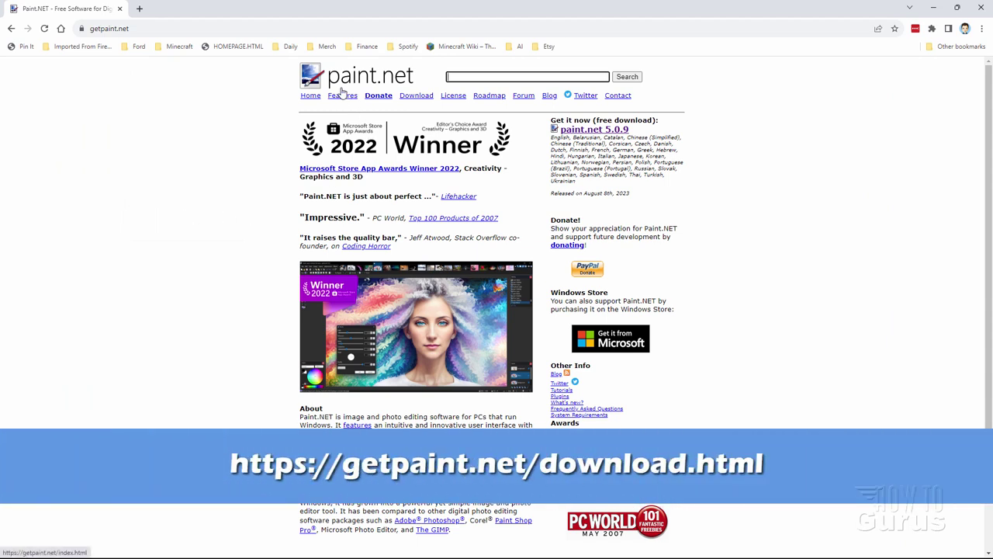
# Switch to the browser and look up the download page on the getpaint.net website.
pyautogui.click(140, 28)
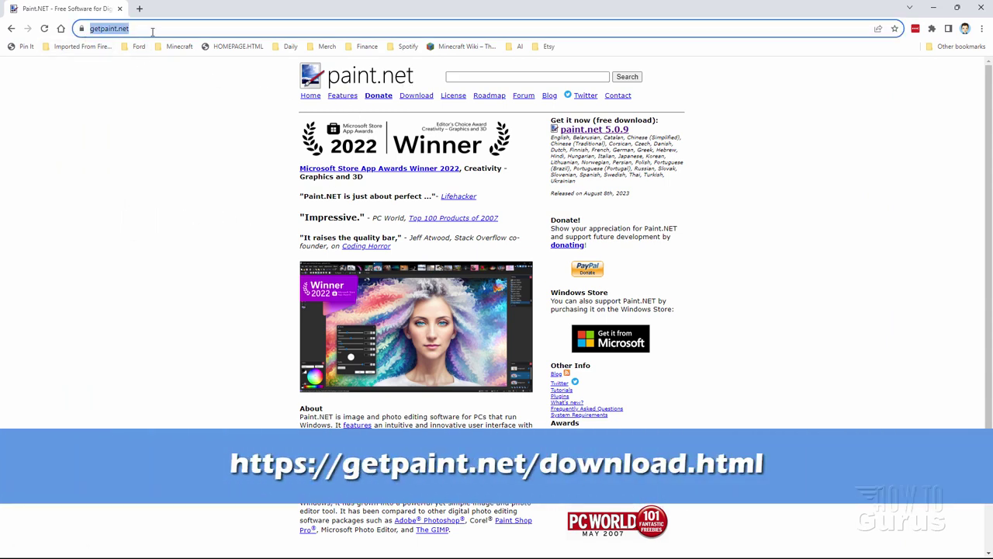
pyautogui.click(116, 28)
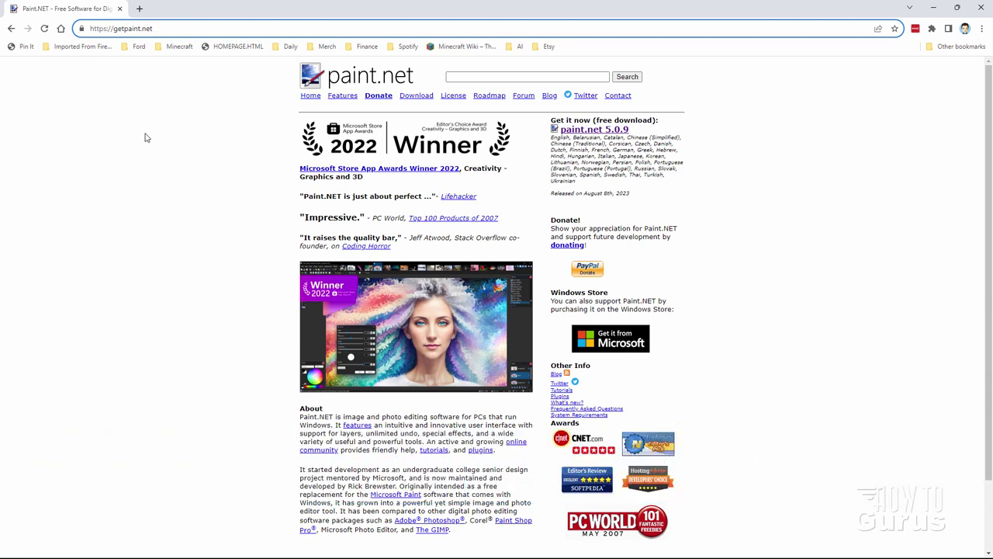
pyautogui.click(415, 97)
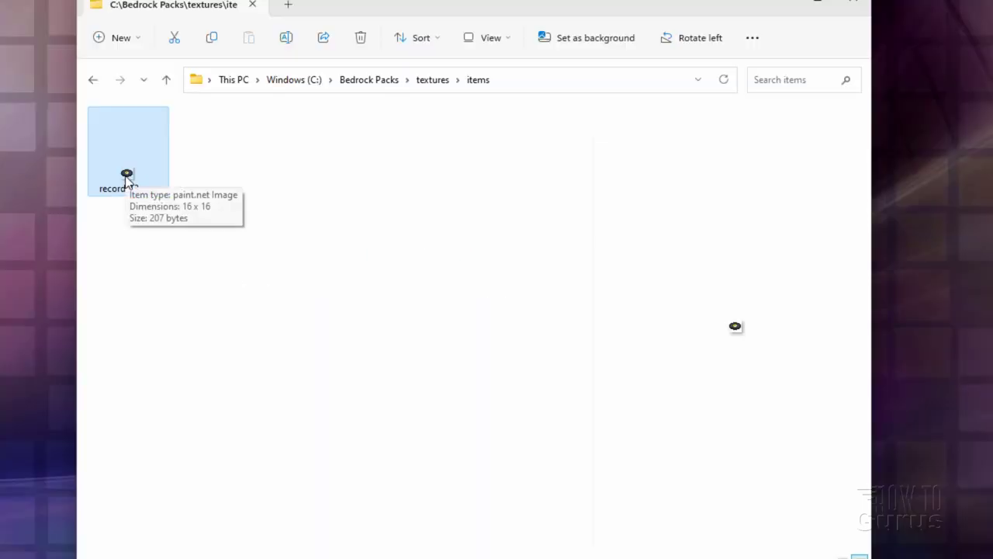
# Open record_13.png from the items folder in paint.net and magnify the disc until its individual pixels can be edited.
pyautogui.doubleClick(126, 179)
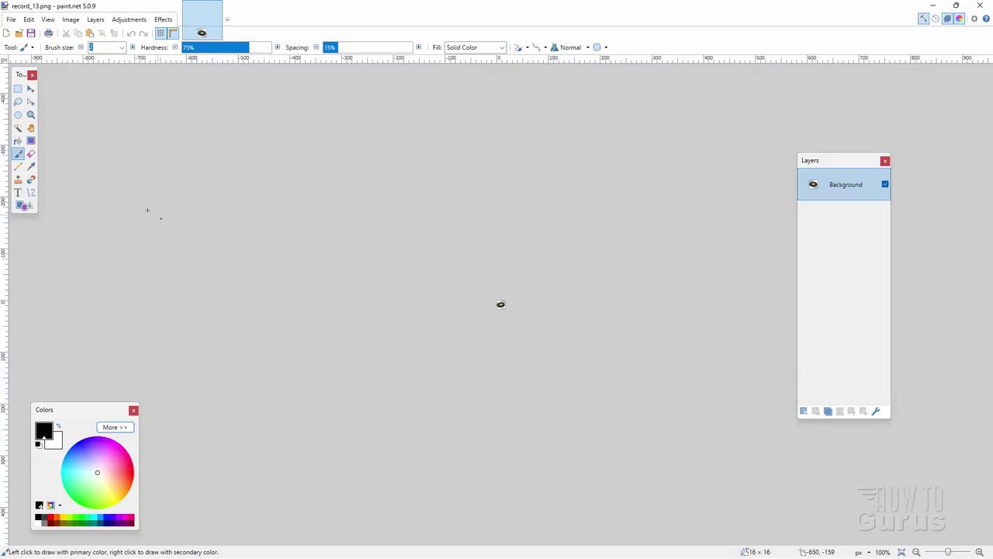
pyautogui.click(31, 115)
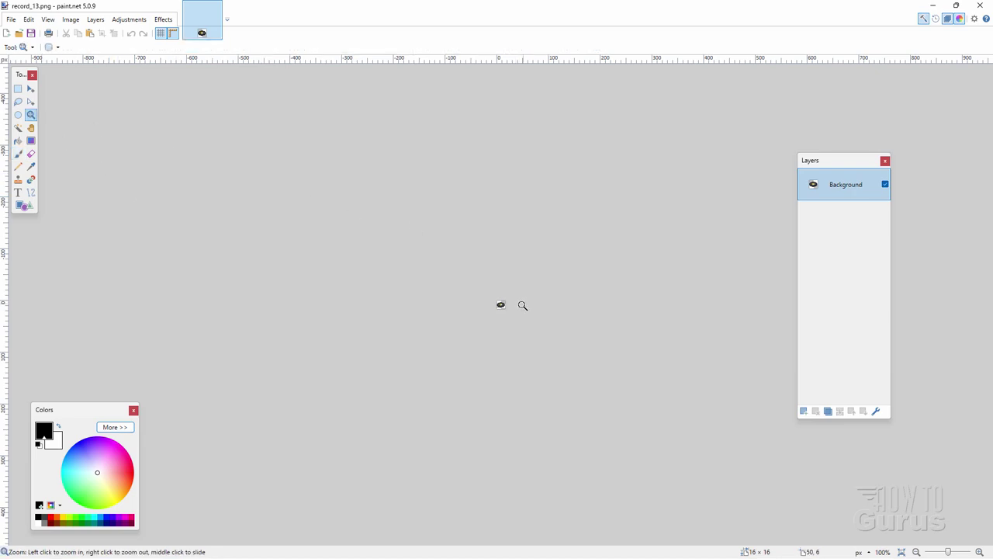
pyautogui.click(501, 305)
pyautogui.click(504, 306)
pyautogui.click(502, 303)
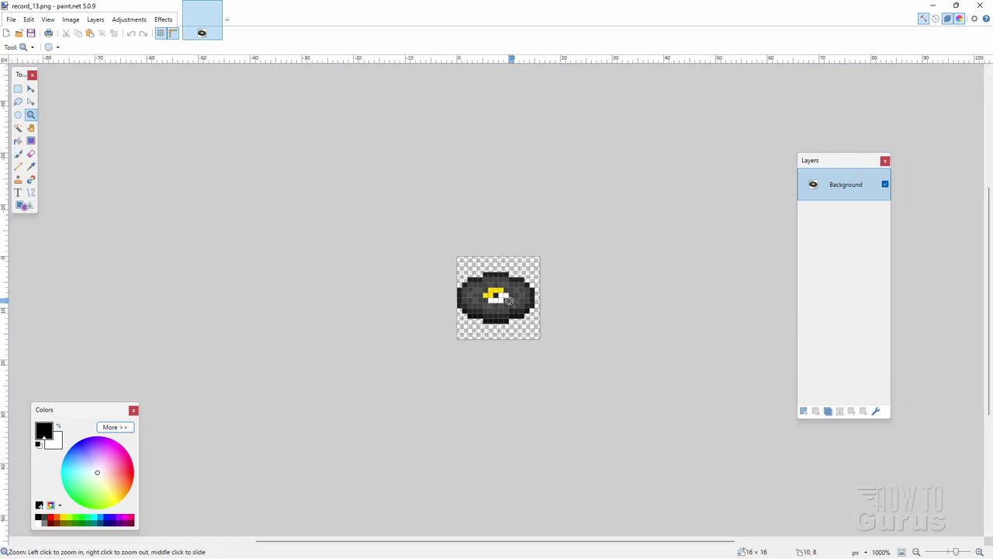
pyautogui.click(500, 301)
pyautogui.click(499, 299)
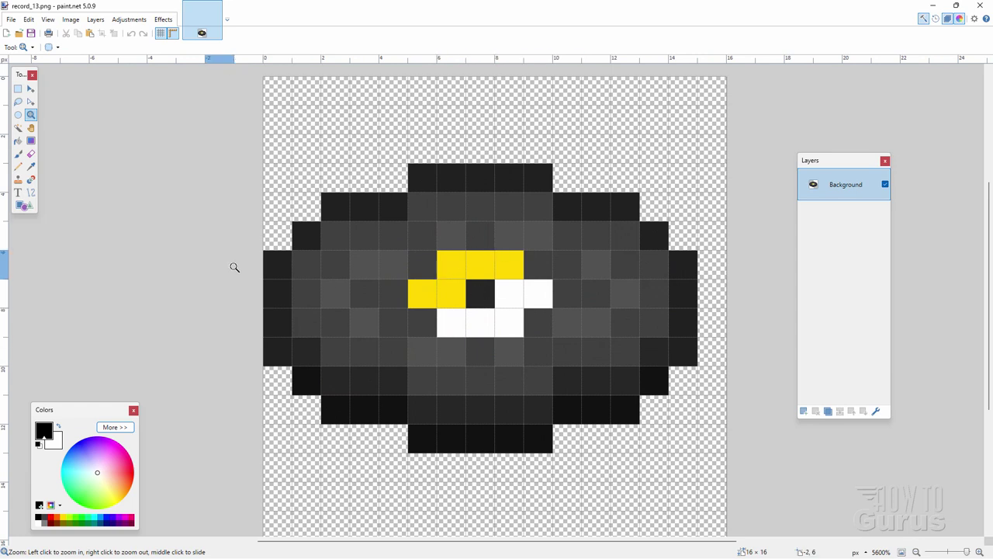
# Paint the disc's upper-left area yellow with the Pencil tool, keeping the dark outline and centre pixel.
pyautogui.click(18, 166)
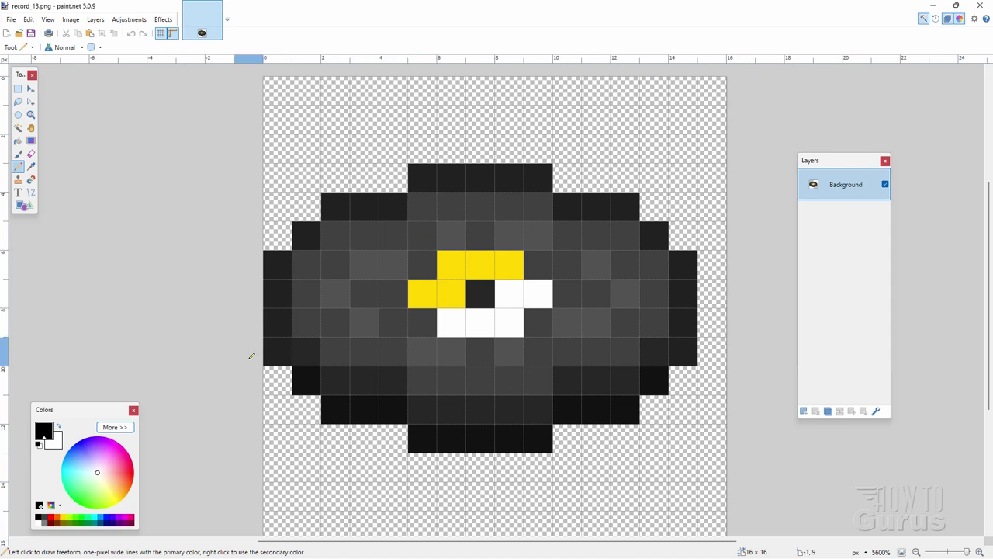
pyautogui.click(64, 519)
pyautogui.moveTo(423, 264)
pyautogui.mouseDown()
pyautogui.moveTo(395, 262)
pyautogui.moveTo(390, 284)
pyautogui.moveTo(412, 315)
pyautogui.moveTo(346, 365)
pyautogui.moveTo(342, 317)
pyautogui.moveTo(360, 318)
pyautogui.moveTo(357, 288)
pyautogui.moveTo(315, 291)
pyautogui.moveTo(317, 266)
pyautogui.moveTo(466, 224)
pyautogui.moveTo(547, 232)
pyautogui.mouseUp()
pyautogui.moveTo(446, 204); pyautogui.dragTo(535, 207)
pyautogui.moveTo(544, 264); pyautogui.dragTo(593, 233)
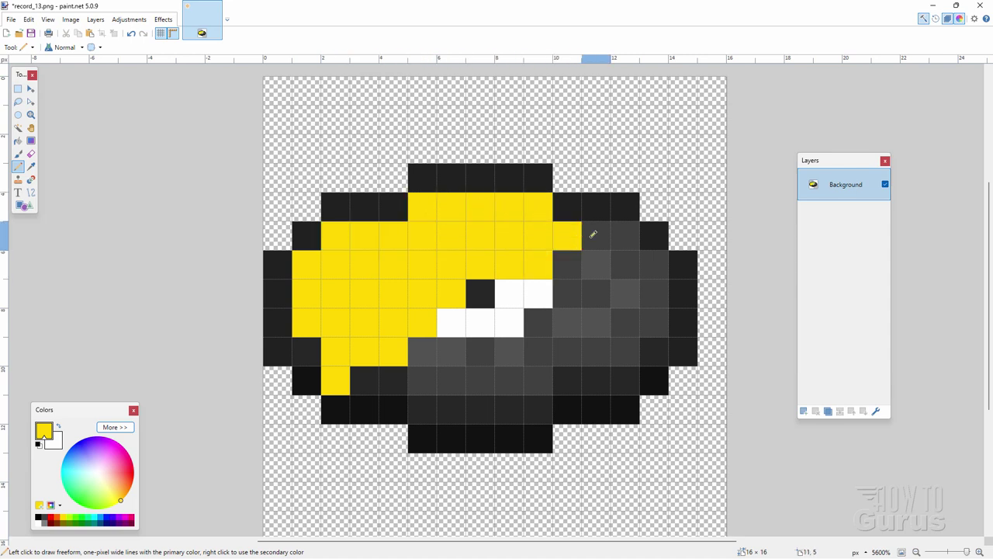
pyautogui.click(593, 233)
pyautogui.click(568, 258)
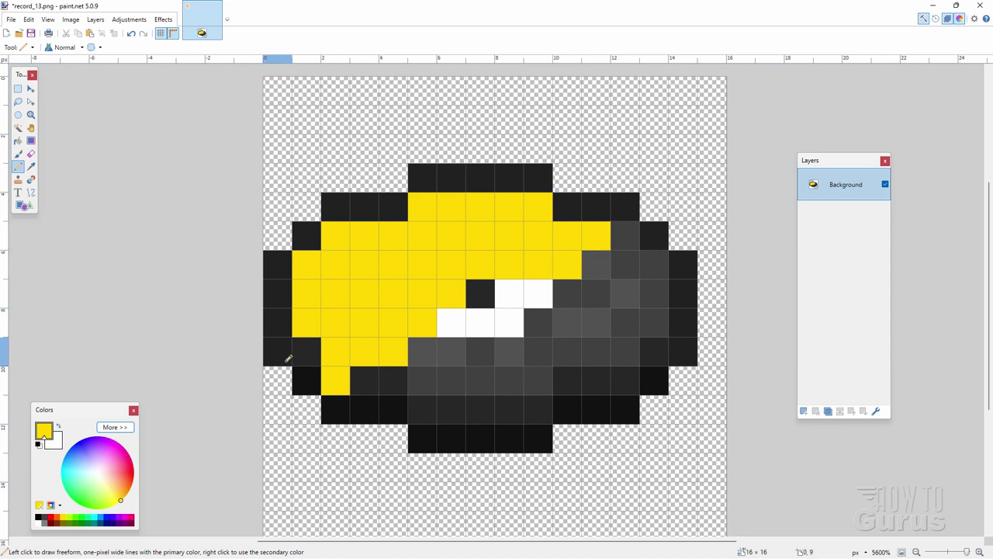
# Paint the remaining gray pixels in the disc's lower-right area white with the Pencil, leaving the dark outline intact.
pyautogui.click(54, 443)
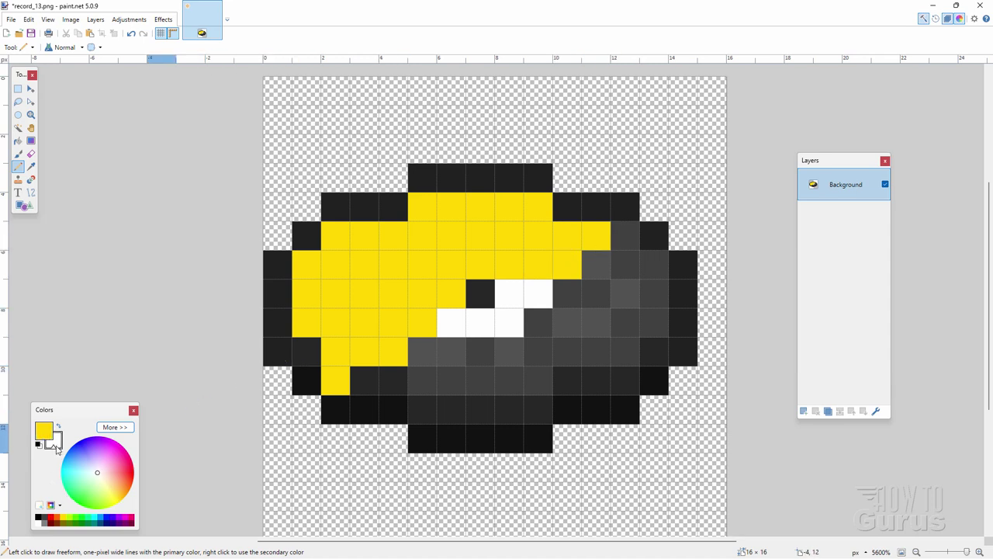
pyautogui.click(38, 521)
pyautogui.moveTo(422, 349); pyautogui.dragTo(637, 349)
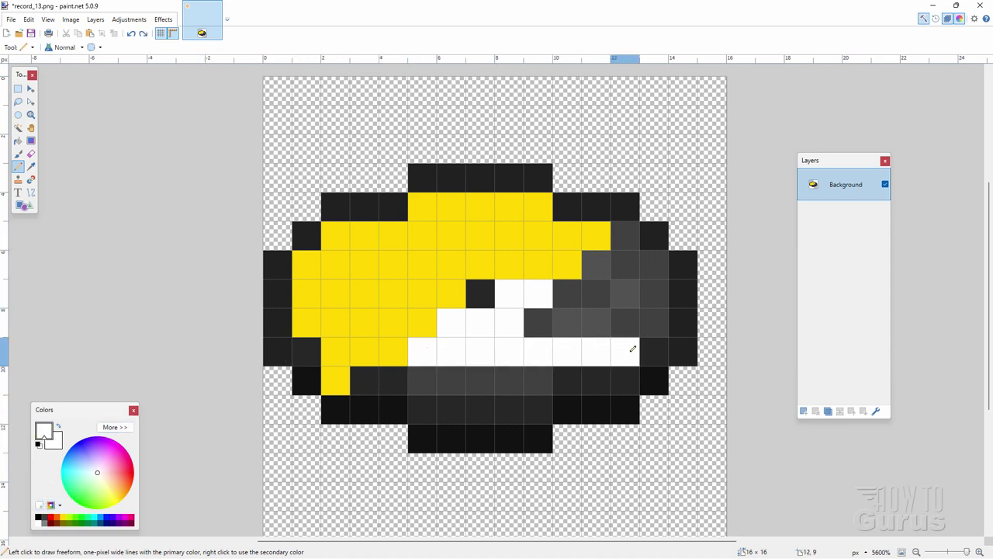
pyautogui.moveTo(368, 380); pyautogui.dragTo(607, 377)
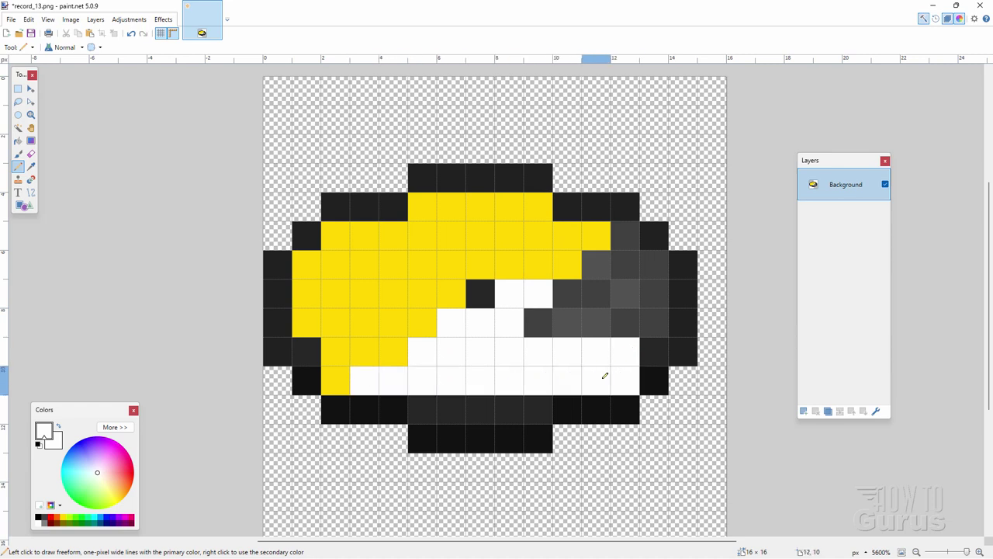
pyautogui.moveTo(423, 409); pyautogui.dragTo(551, 410)
pyautogui.moveTo(534, 323); pyautogui.dragTo(654, 322)
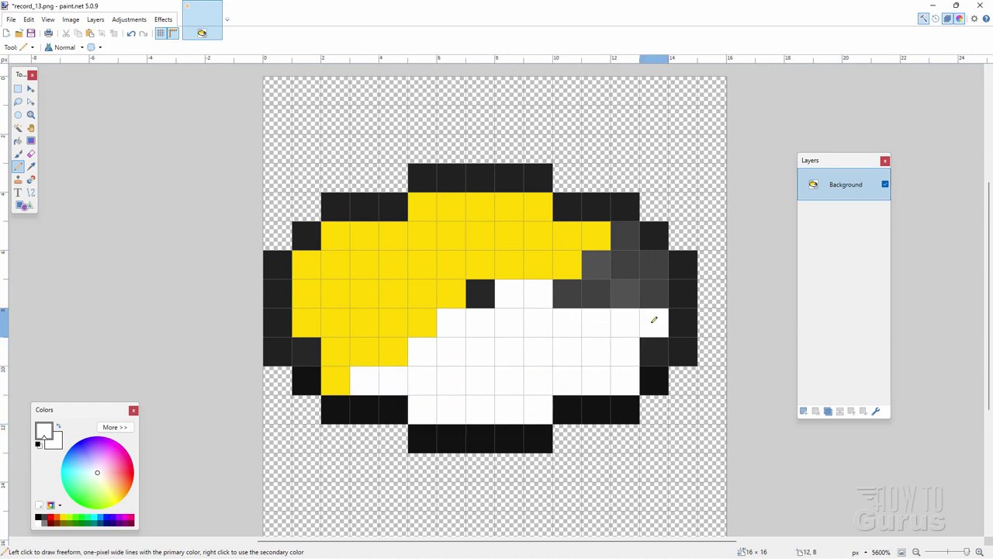
pyautogui.moveTo(570, 289); pyautogui.dragTo(656, 286)
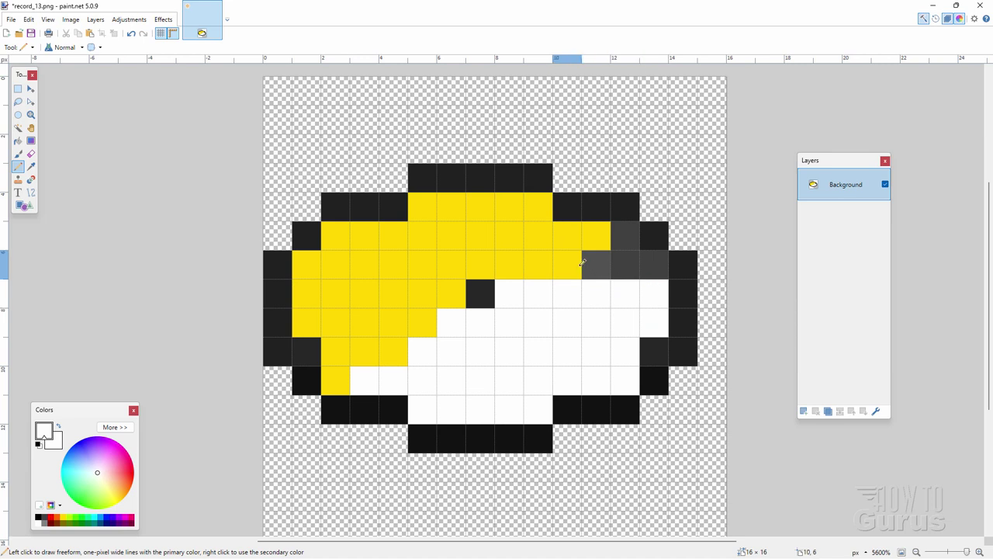
pyautogui.moveTo(594, 264); pyautogui.dragTo(657, 262)
pyautogui.click(634, 231)
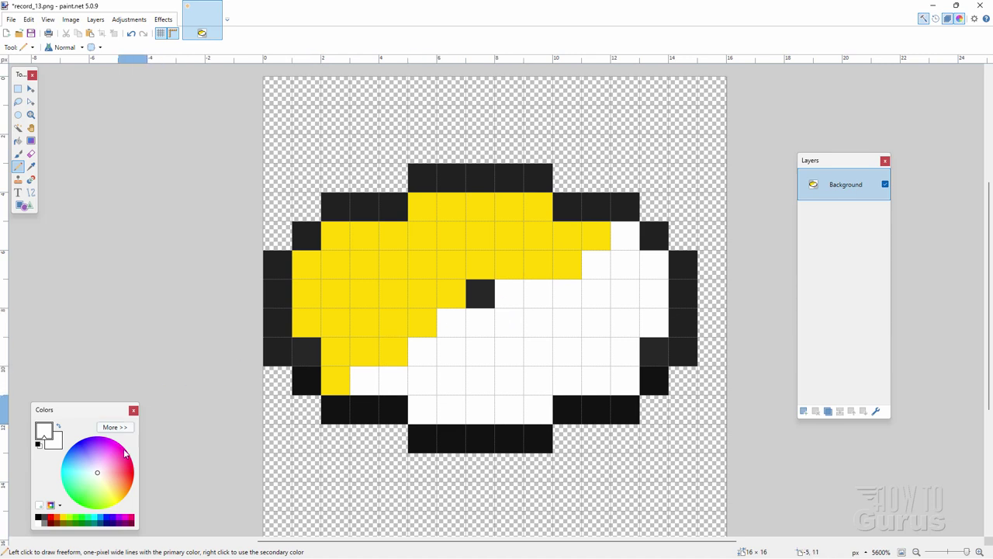
# Complete a 2 x 2 disc centre with one black pixel diagonally below-right of the dark centre pixel and two gray pixels beside it.
pyautogui.click(39, 519)
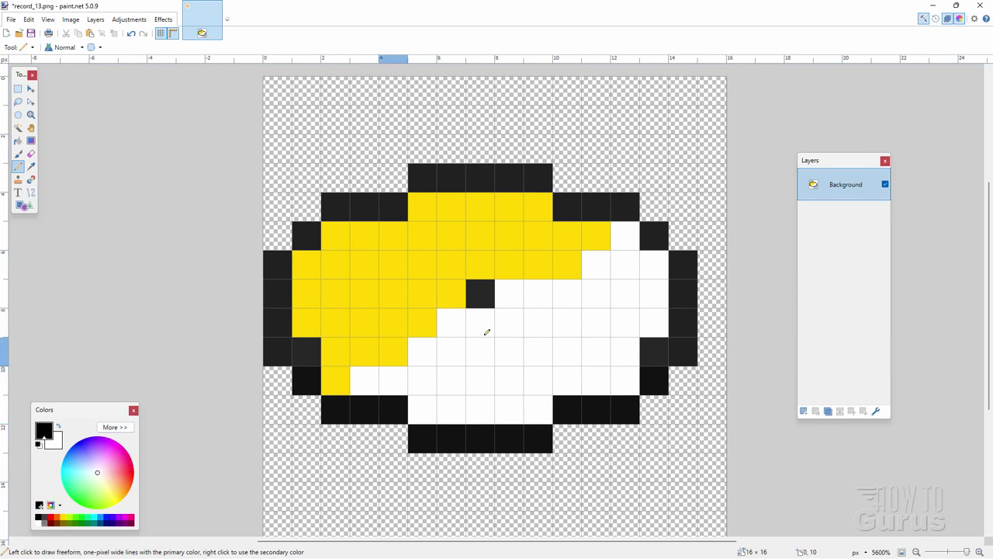
pyautogui.click(512, 320)
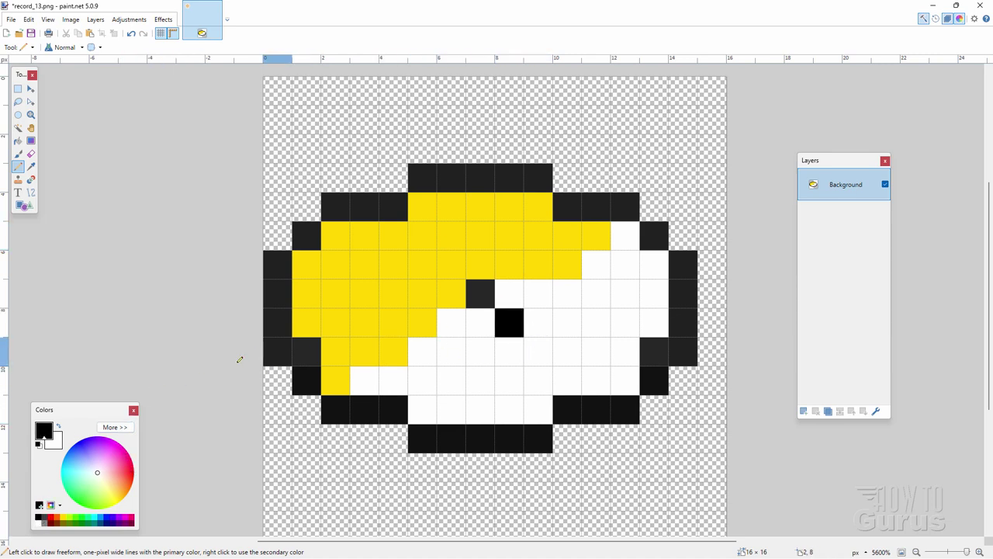
pyautogui.click(50, 520)
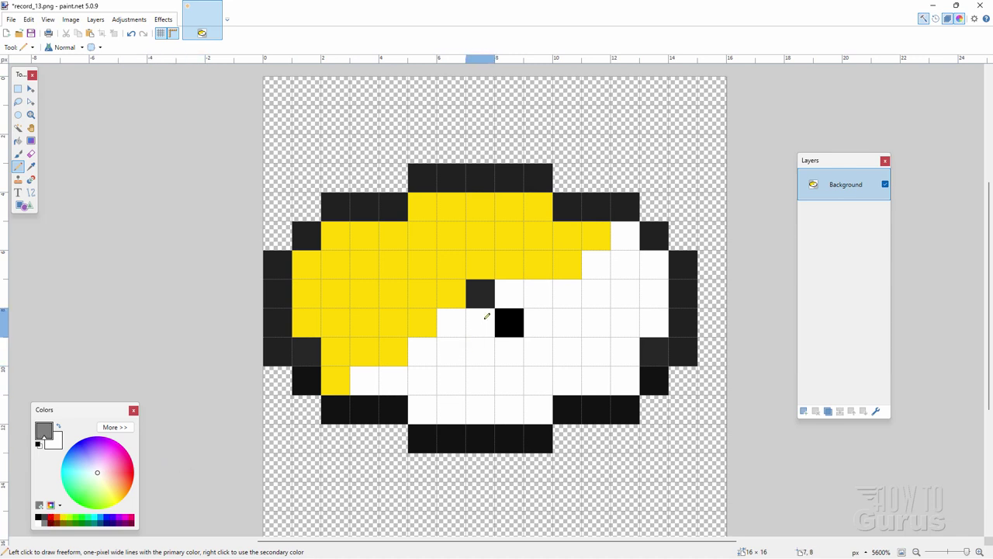
pyautogui.click(481, 322)
pyautogui.click(510, 293)
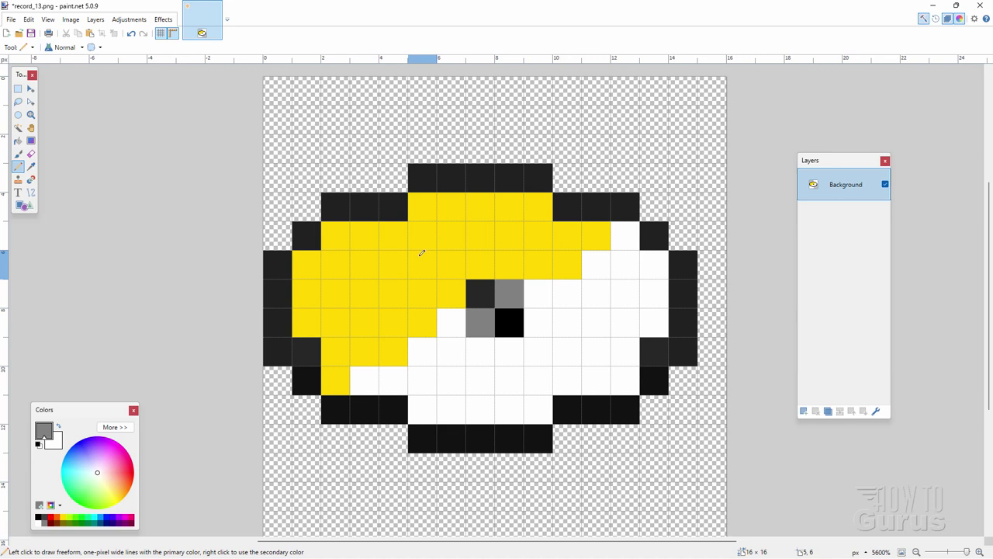
# Save record_13.png with the Auto-detect bit depth and close paint.net.
pyautogui.hotkey('ctrl', 's')
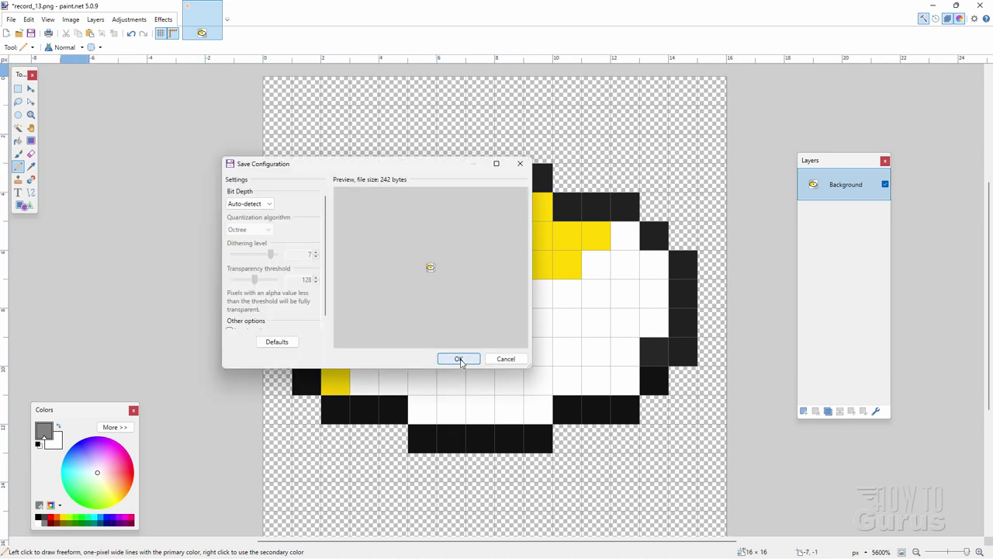
pyautogui.click(458, 359)
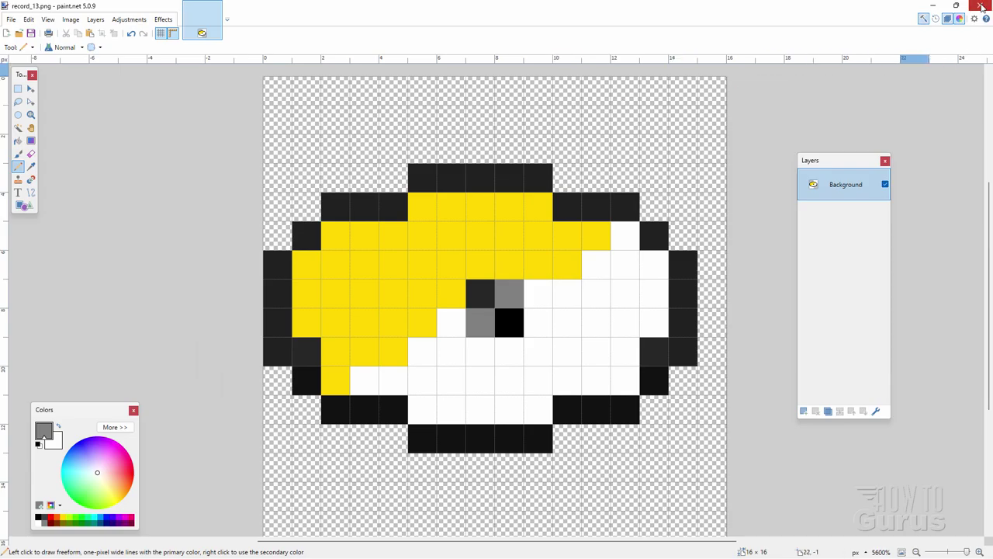
pyautogui.click(981, 6)
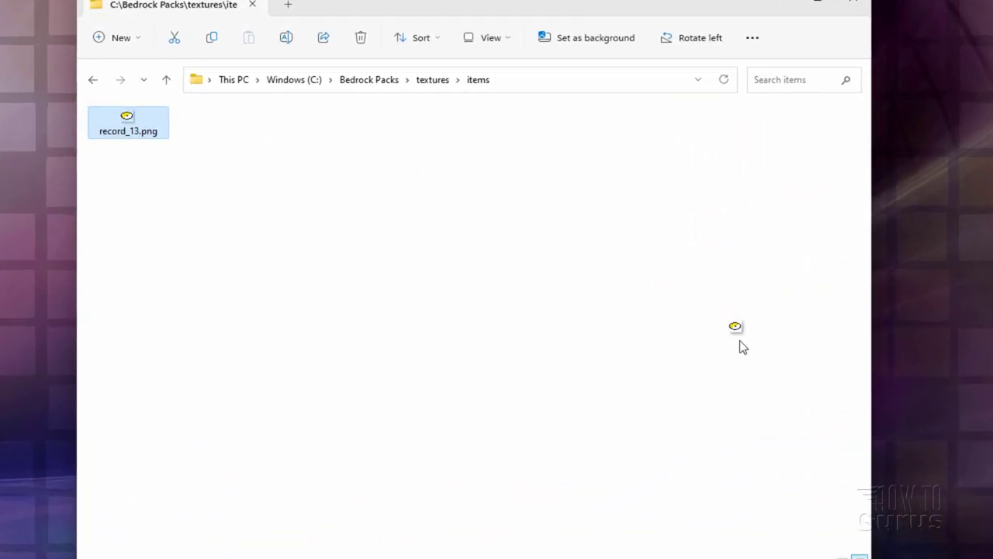
# Return to the Bedrock Packs folder, and switch to the browser to check the Audacity download page address, audacityteam.org/download/.
pyautogui.click(382, 82)
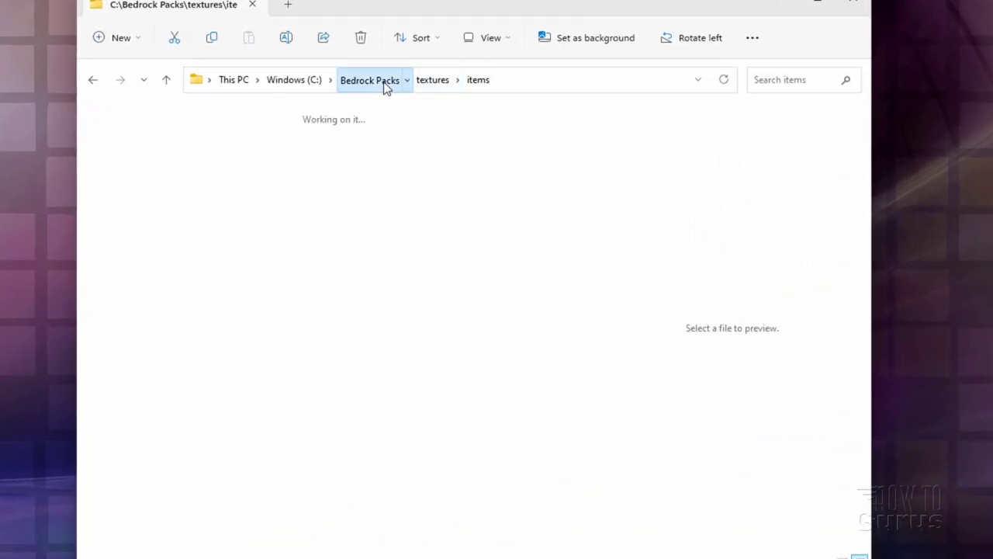
pyautogui.click(423, 280)
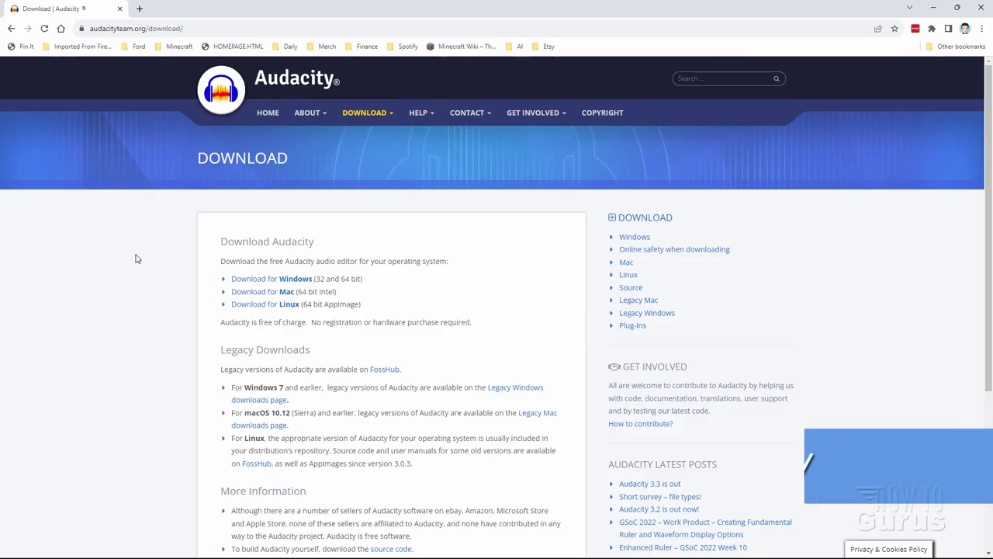
pyautogui.click(202, 24)
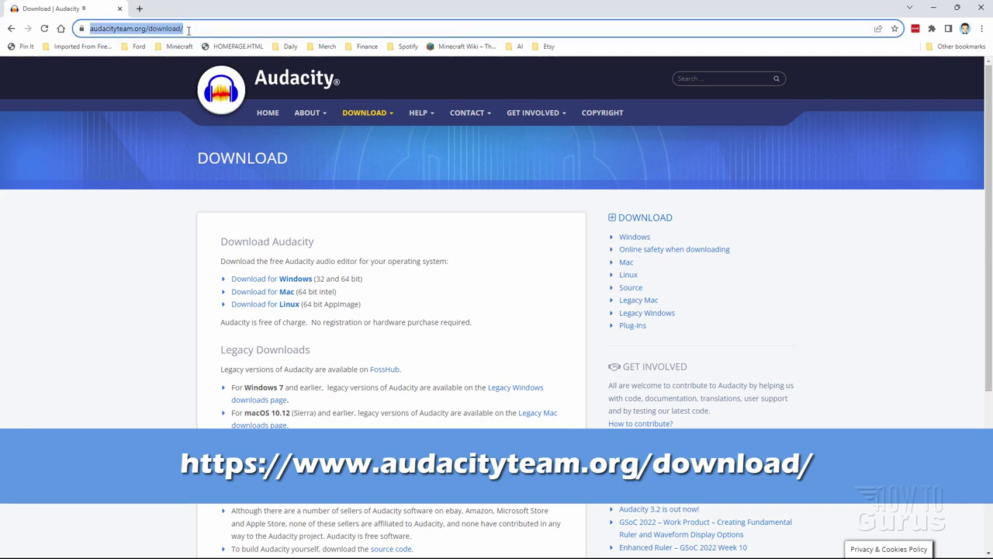
# Switch to Audacity, dismiss its welcome window, and import No Doubt - Yung Logos.mp3 from the Bedrock Packs folder.
pyautogui.click(188, 29)
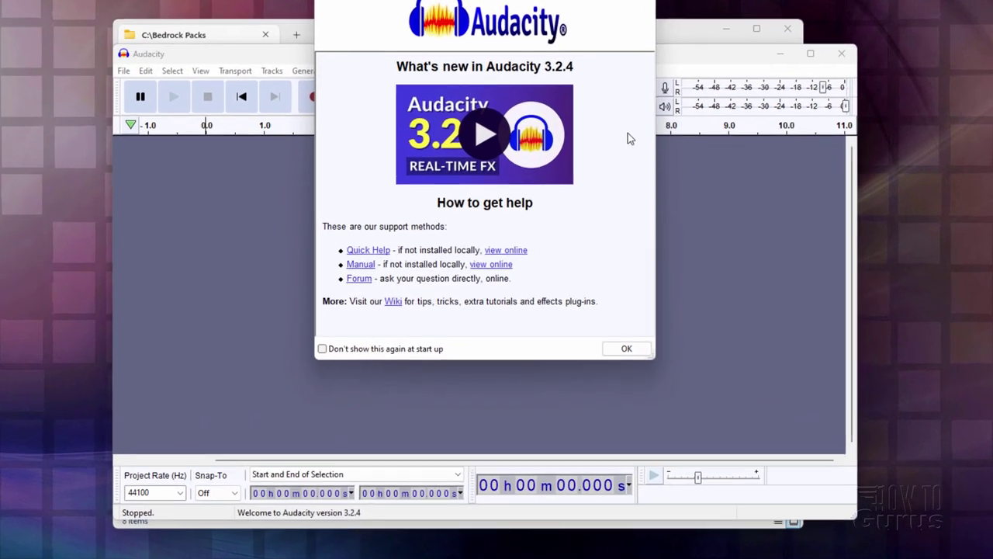
pyautogui.press('Return')
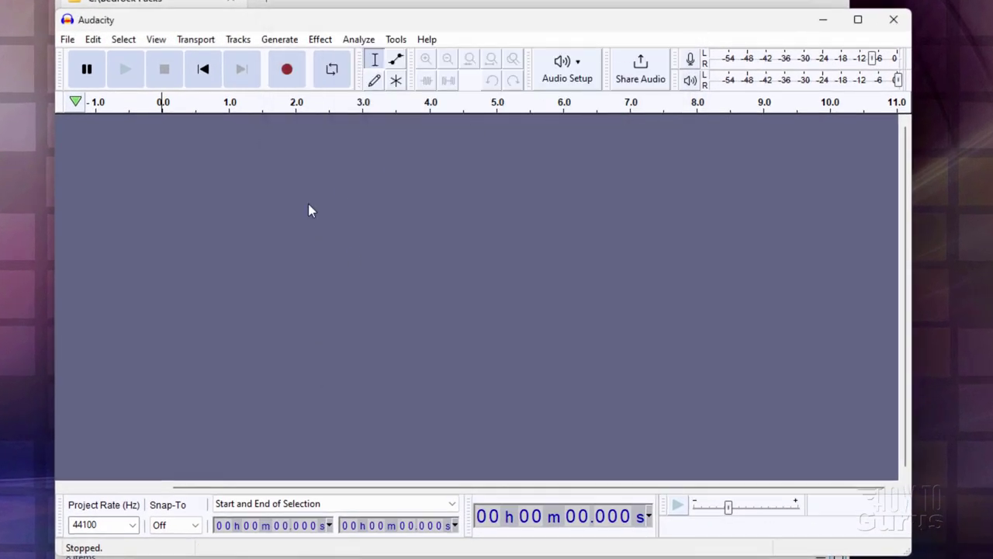
pyautogui.click(434, 2)
pyautogui.moveTo(373, 2); pyautogui.dragTo(716, 27)
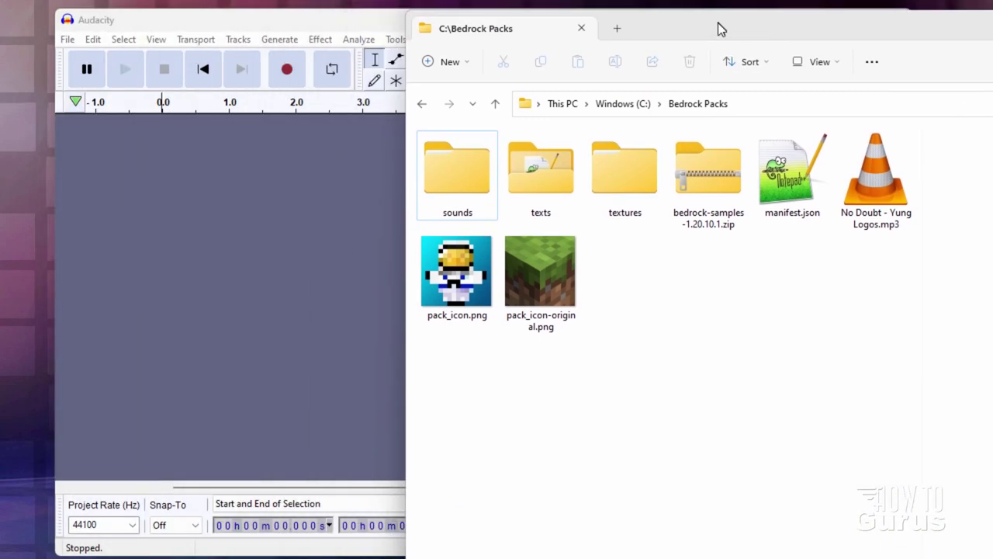
pyautogui.click(860, 170)
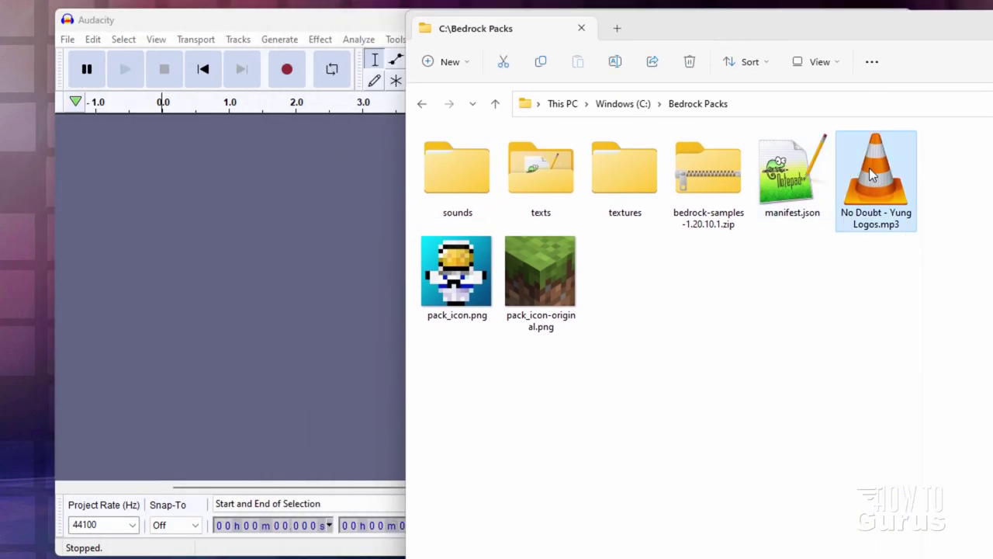
pyautogui.moveTo(869, 174); pyautogui.dragTo(211, 175)
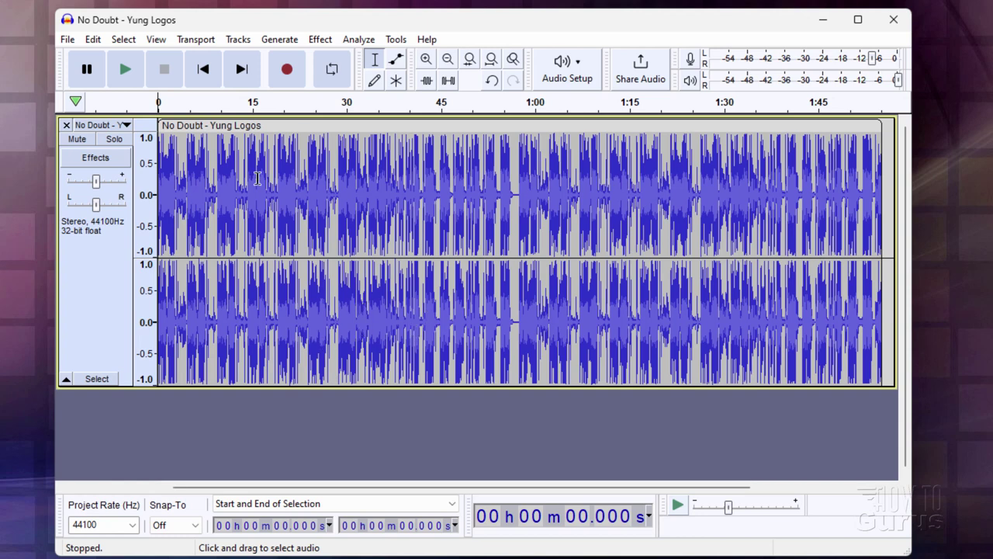
# Mix the imported stereo track down to mono.
pyautogui.click(235, 40)
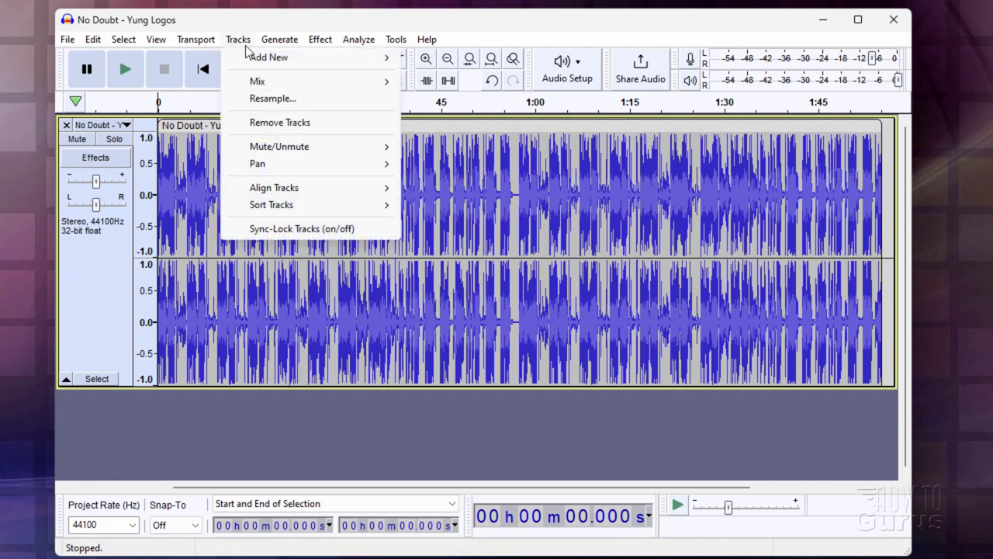
pyautogui.moveTo(277, 83)
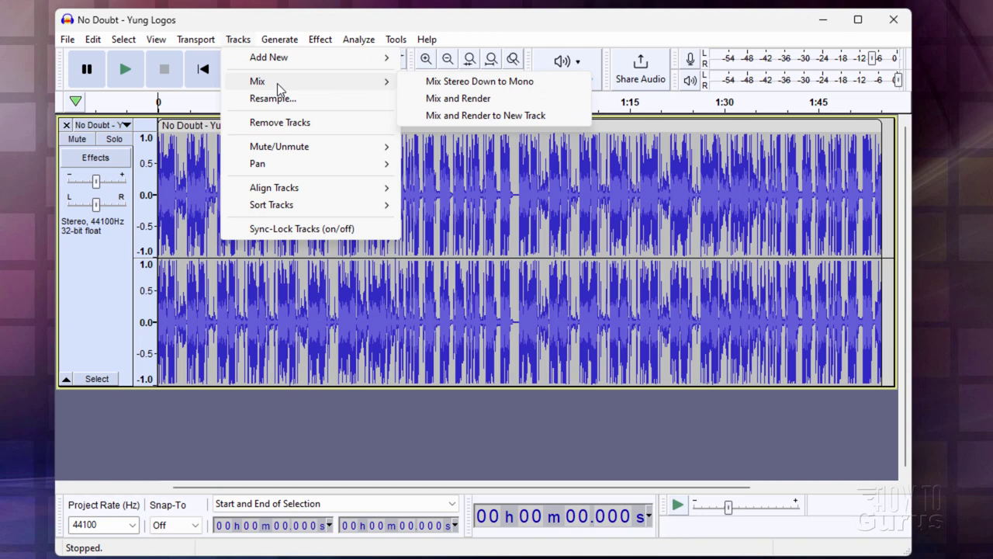
pyautogui.click(524, 82)
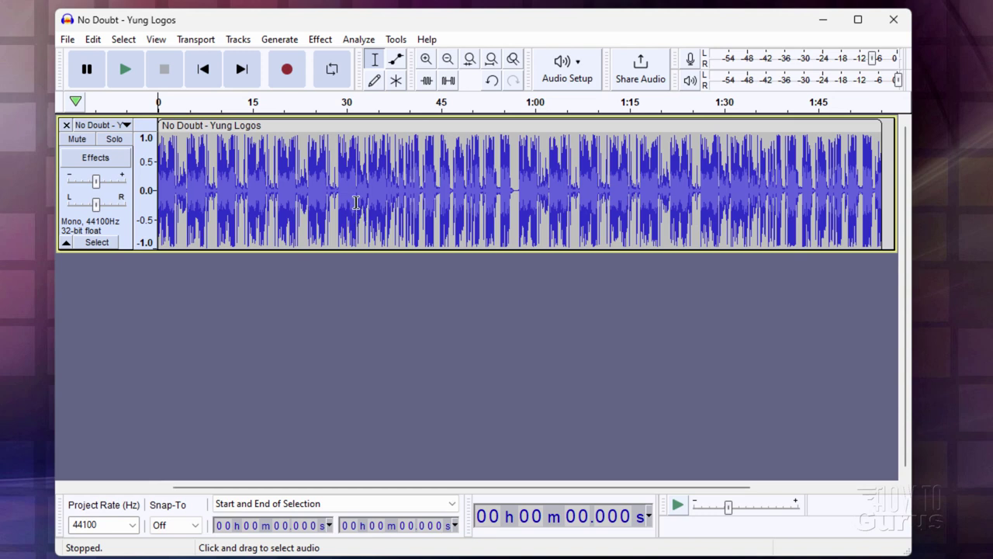
# Start an OGG export of the track and choose the sounds/music/game/records folder as its destination.
pyautogui.click(68, 40)
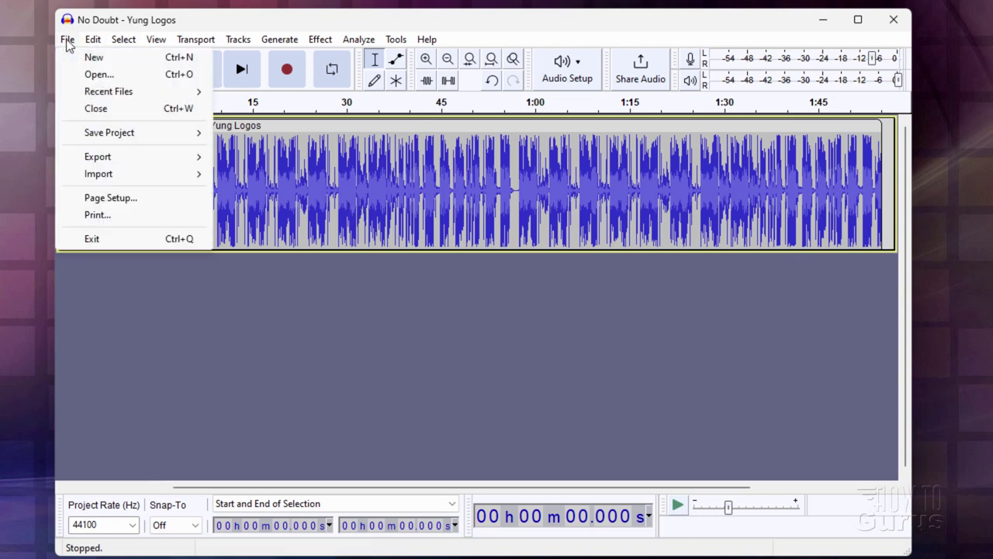
pyautogui.moveTo(120, 157)
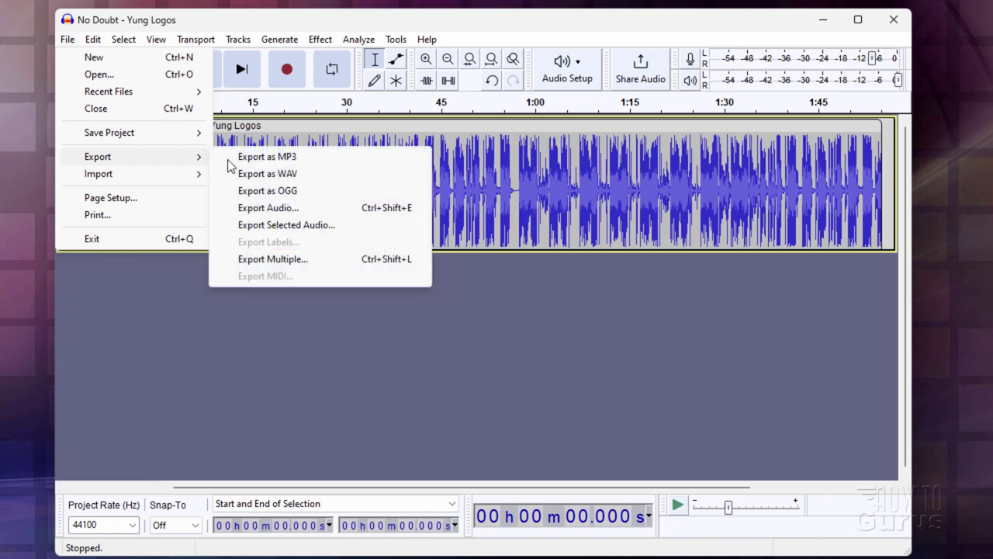
pyautogui.click(303, 192)
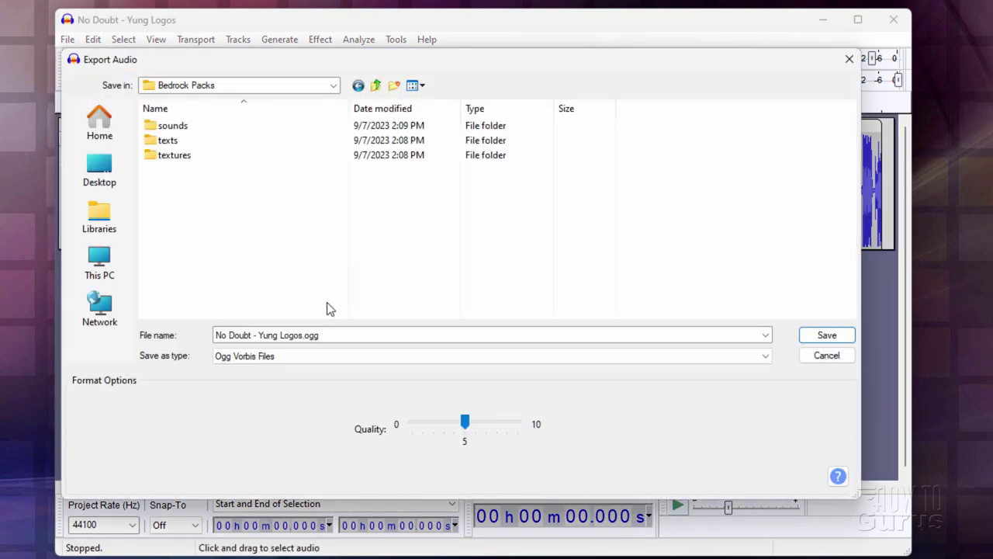
pyautogui.doubleClick(162, 127)
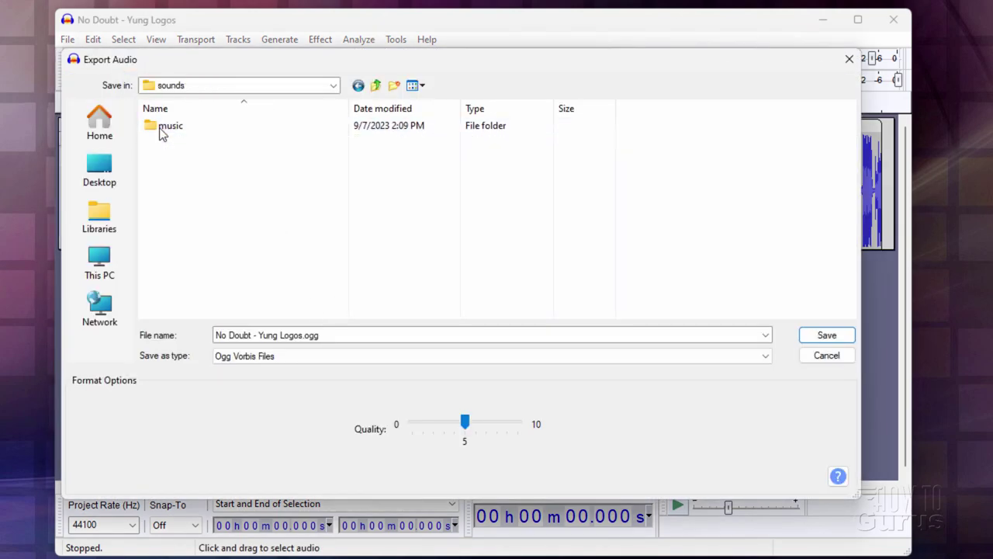
pyautogui.doubleClick(163, 126)
pyautogui.doubleClick(163, 126)
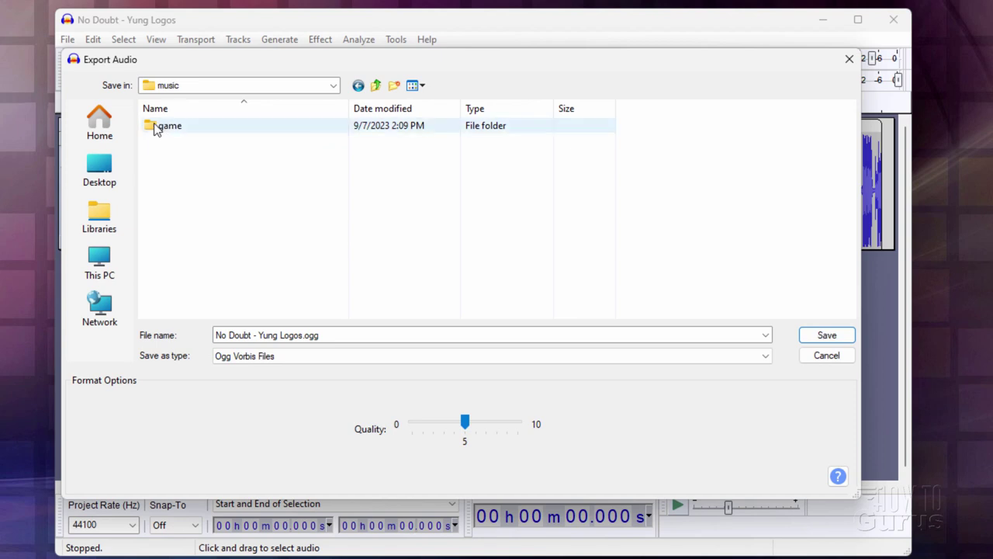
pyautogui.doubleClick(176, 131)
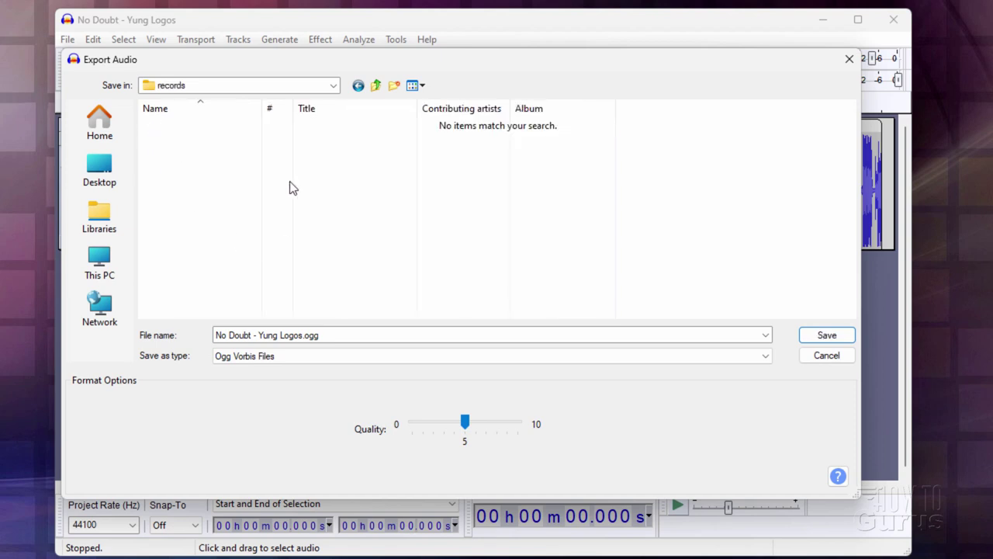
# Save the export as 13.ogg with the metadata tags left blank, and close Audacity.
pyautogui.click(399, 336)
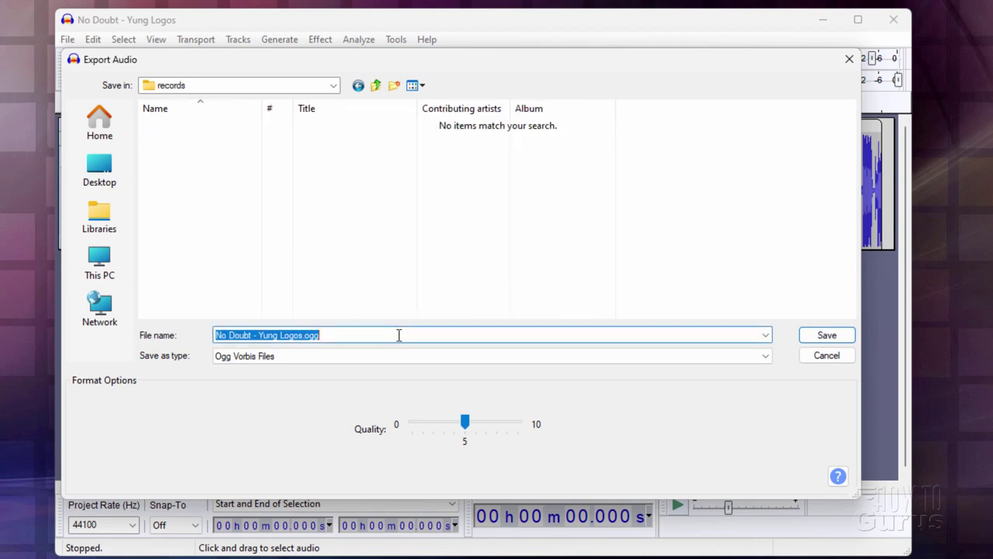
pyautogui.click(399, 335)
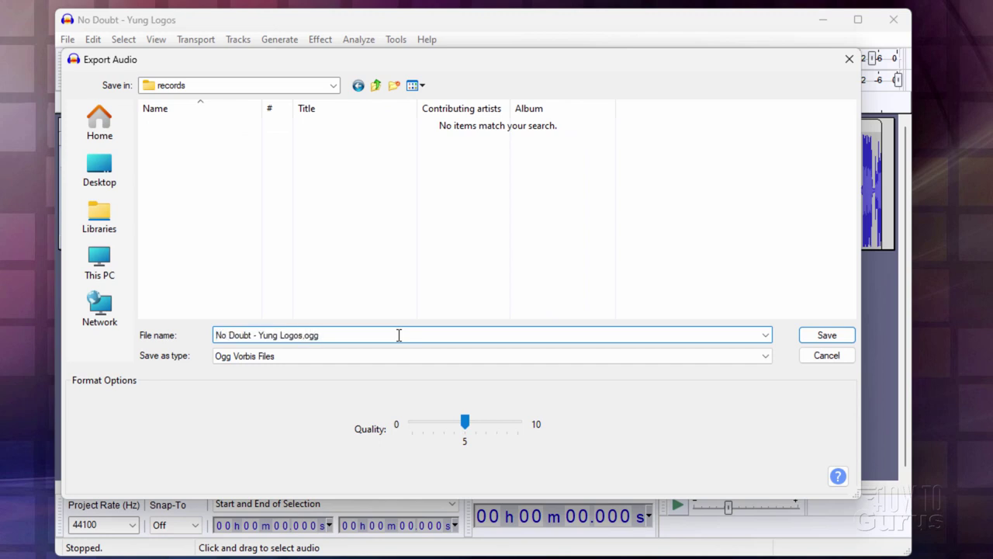
pyautogui.press('BackSpace')
pyautogui.press('BackSpace')
pyautogui.press('BackSpace')
pyautogui.press('BackSpace')
pyautogui.press('BackSpace')
pyautogui.press('BackSpace')
pyautogui.press('BackSpace')
pyautogui.press('BackSpace')
pyautogui.press('BackSpace')
pyautogui.press('BackSpace')
pyautogui.press('BackSpace')
pyautogui.press('BackSpace')
pyautogui.press('BackSpace')
pyautogui.press('BackSpace')
pyautogui.press('BackSpace')
pyautogui.press('BackSpace')
pyautogui.press('BackSpace')
pyautogui.press('BackSpace')
pyautogui.press('BackSpace')
pyautogui.press('BackSpace')
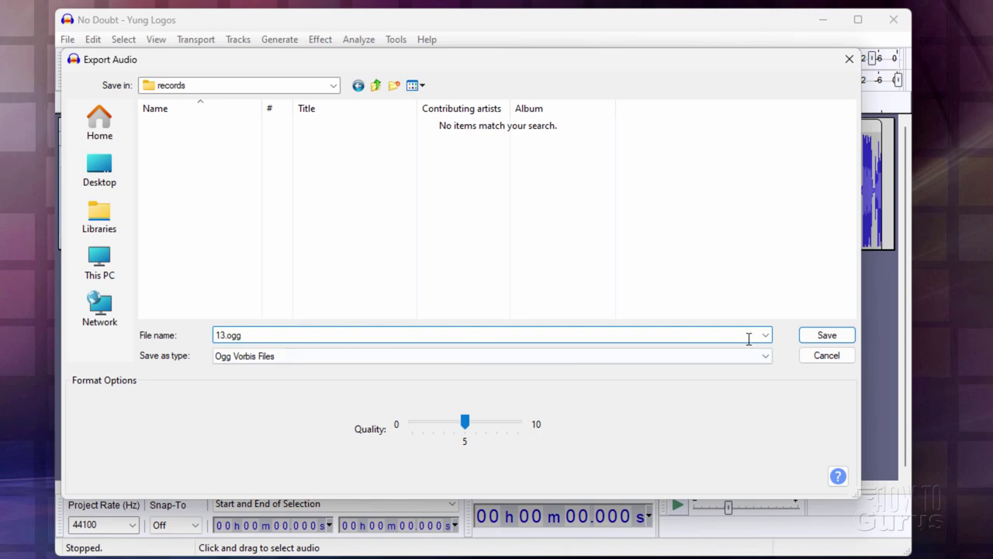
pyautogui.click(813, 339)
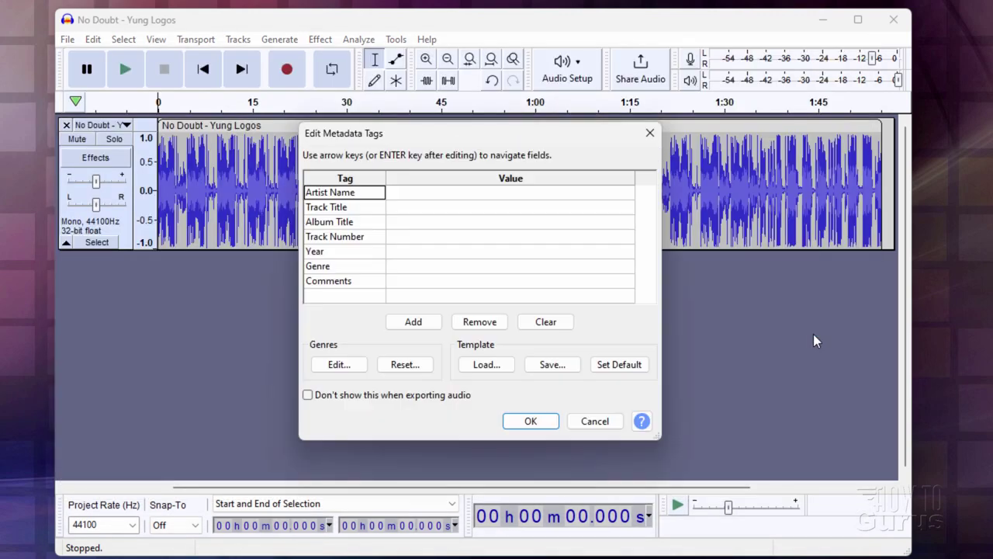
pyautogui.click(529, 420)
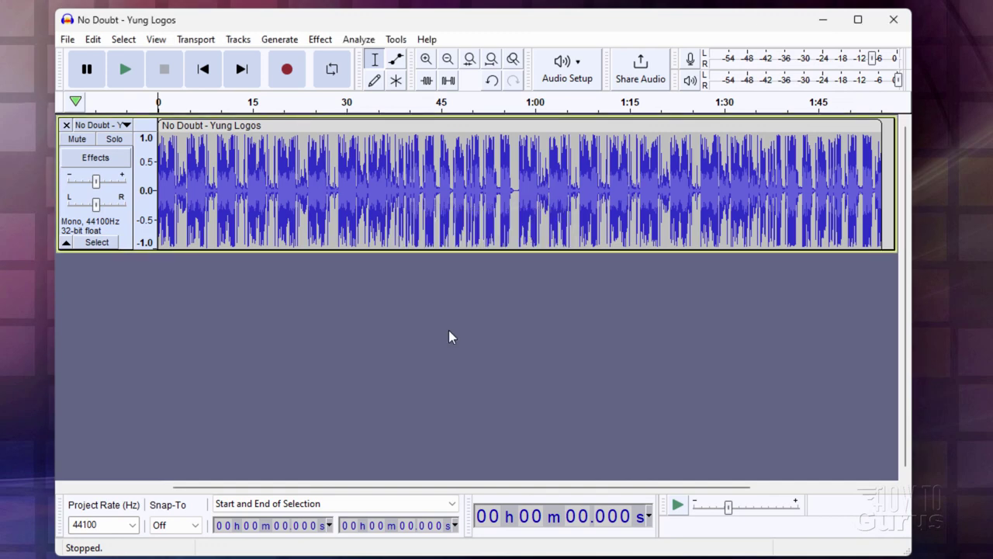
pyautogui.click(894, 20)
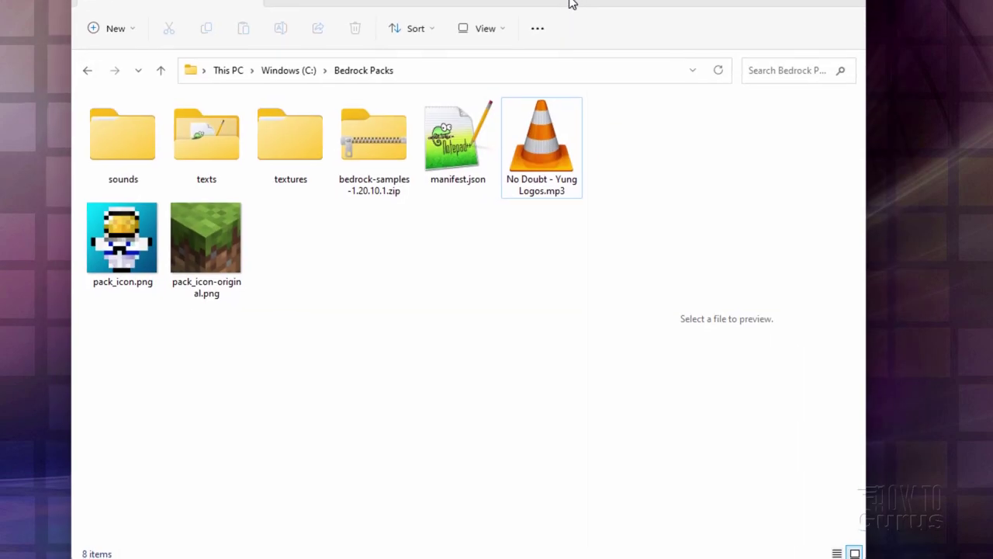
# Check the contents of the sounds/music/game/records, texts and textures folders in Bedrock Packs.
pyautogui.click(116, 141)
pyautogui.doubleClick(116, 141)
pyautogui.doubleClick(116, 141)
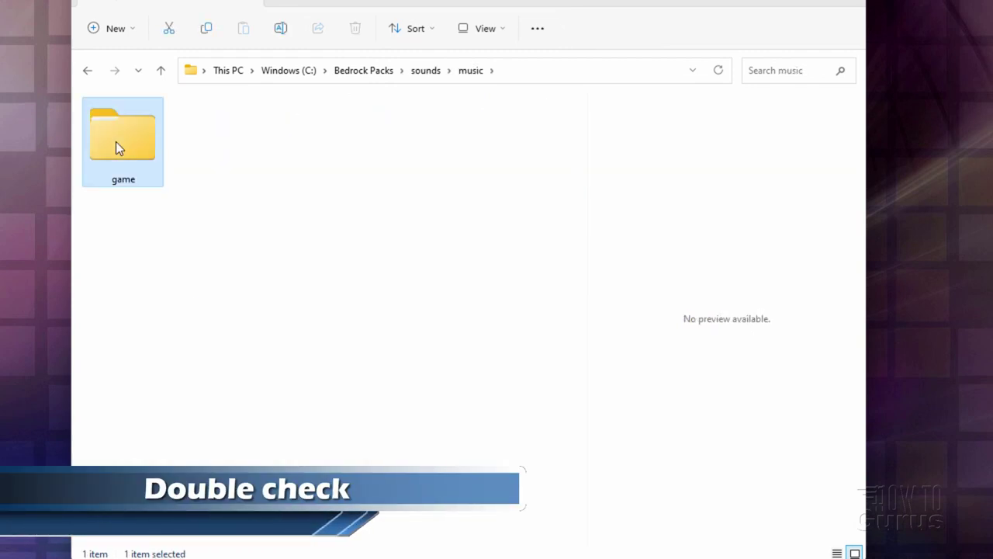
pyautogui.doubleClick(116, 141)
pyautogui.doubleClick(115, 144)
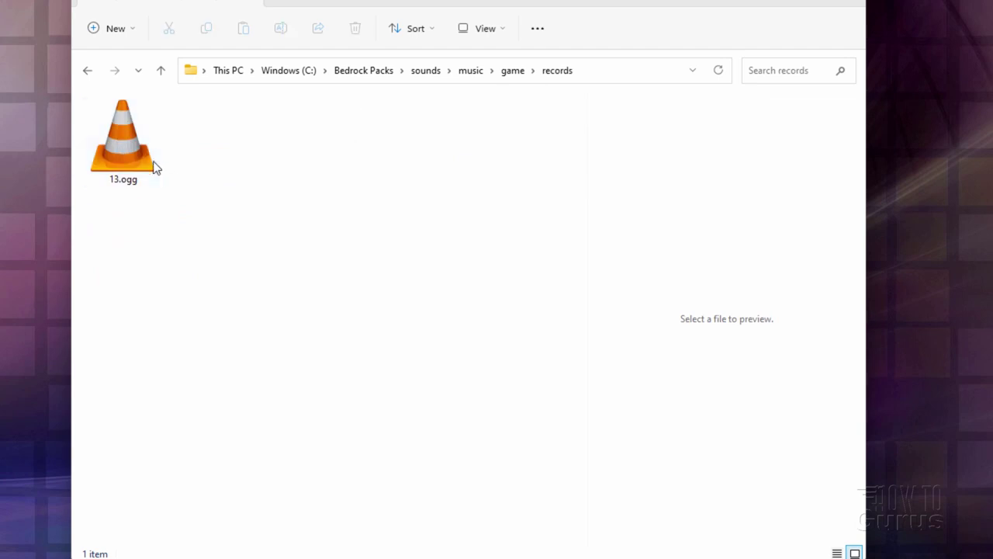
pyautogui.click(362, 71)
pyautogui.doubleClick(225, 150)
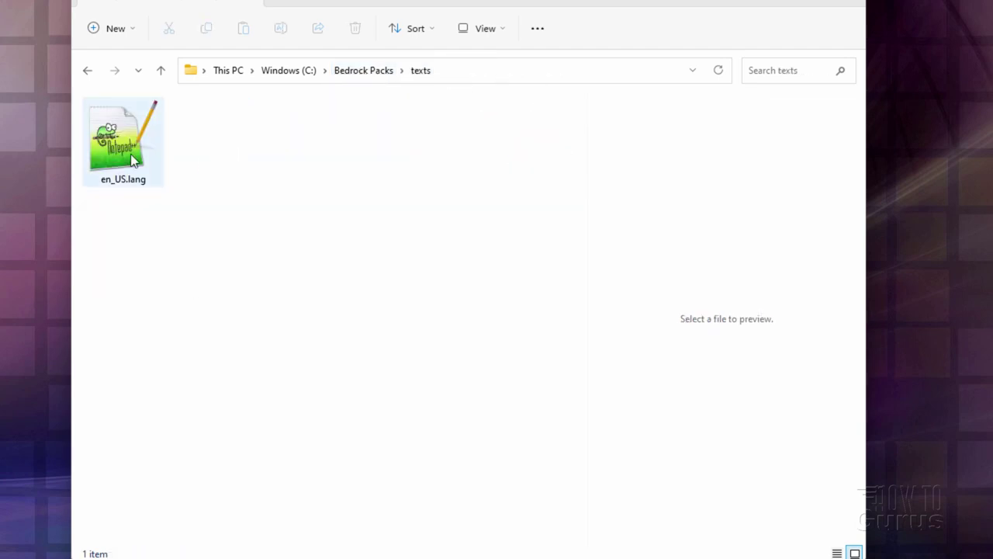
pyautogui.click(362, 75)
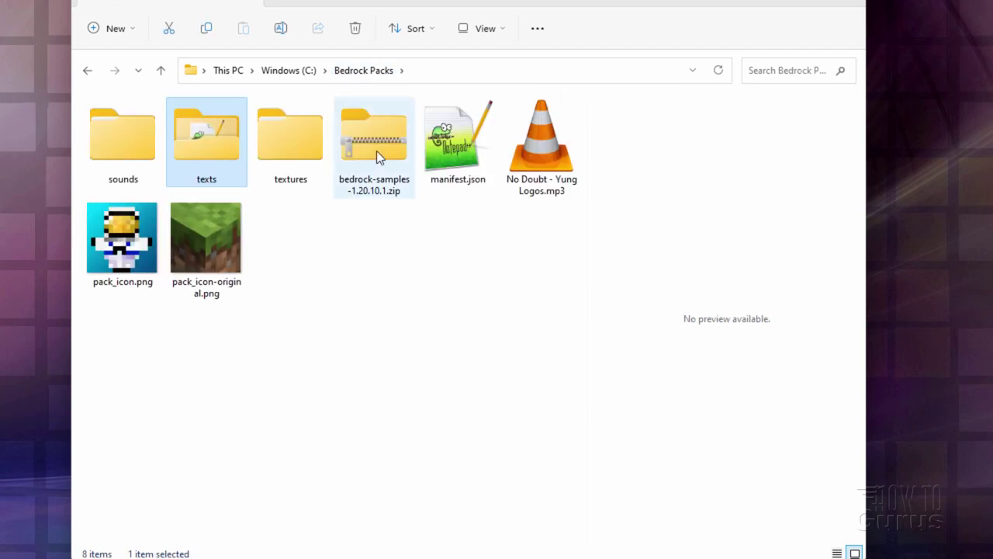
pyautogui.doubleClick(292, 147)
pyautogui.doubleClick(104, 129)
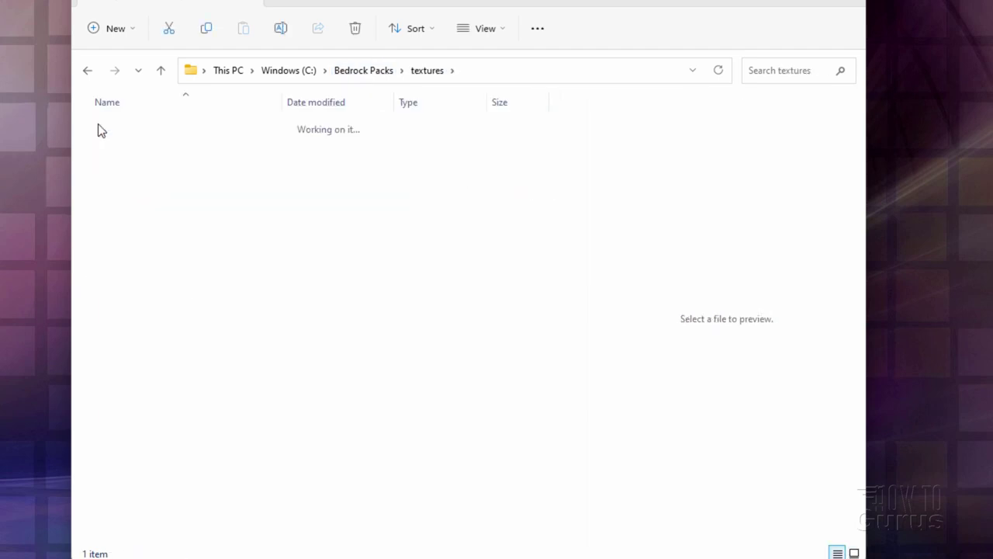
pyautogui.click(357, 71)
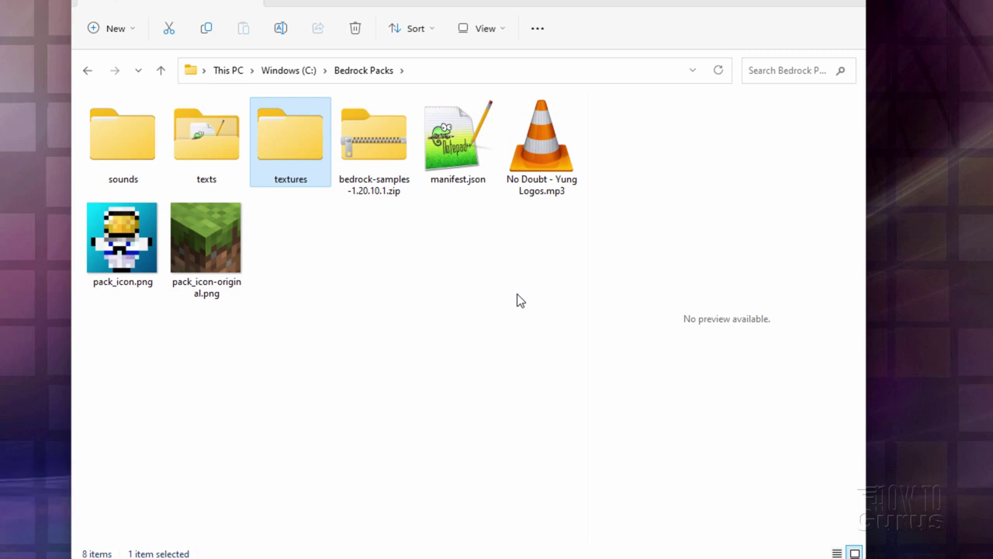
# Compress the sounds, texts and textures folders together with manifest.json and pack_icon.png into one ZIP file.
pyautogui.click(125, 147)
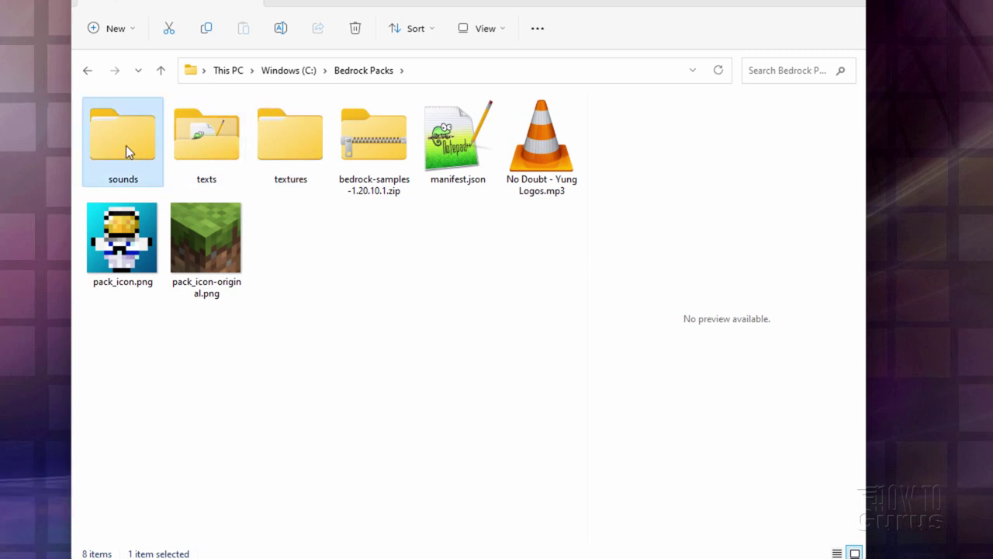
pyautogui.keyDown('ctrl'); pyautogui.click(202, 146); pyautogui.keyUp('ctrl')
pyautogui.keyDown('ctrl'); pyautogui.click(290, 144); pyautogui.keyUp('ctrl')
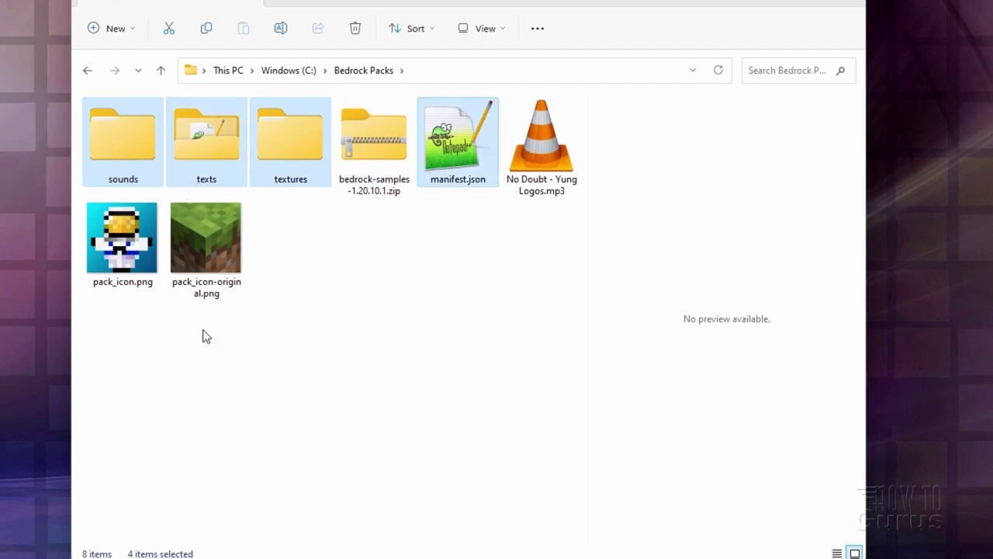
pyautogui.keyDown('ctrl'); pyautogui.click(127, 260); pyautogui.keyUp('ctrl')
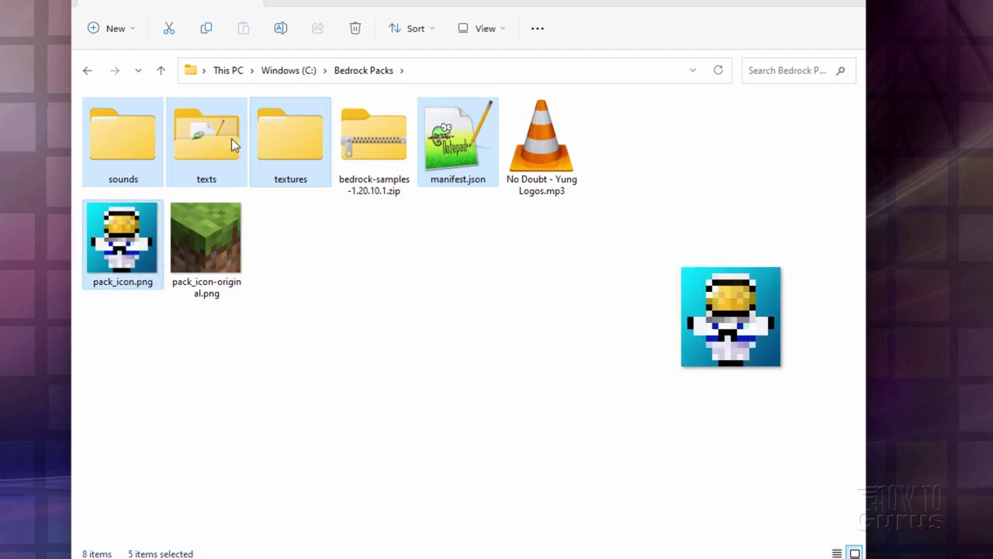
pyautogui.rightClick(271, 142)
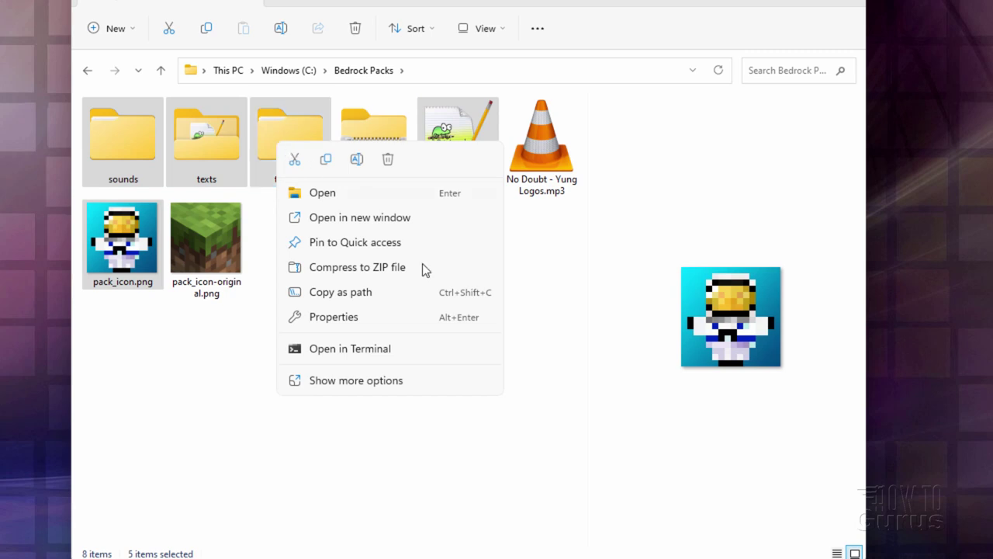
pyautogui.click(365, 268)
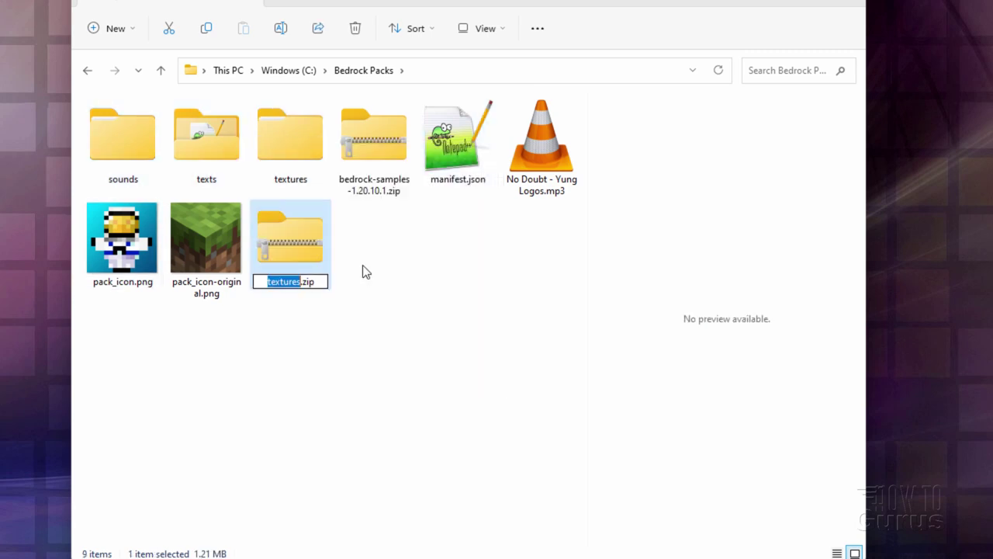
# Name the new ZIP archive 13 disc.zip and deselect it.
pyautogui.write('13 dis')
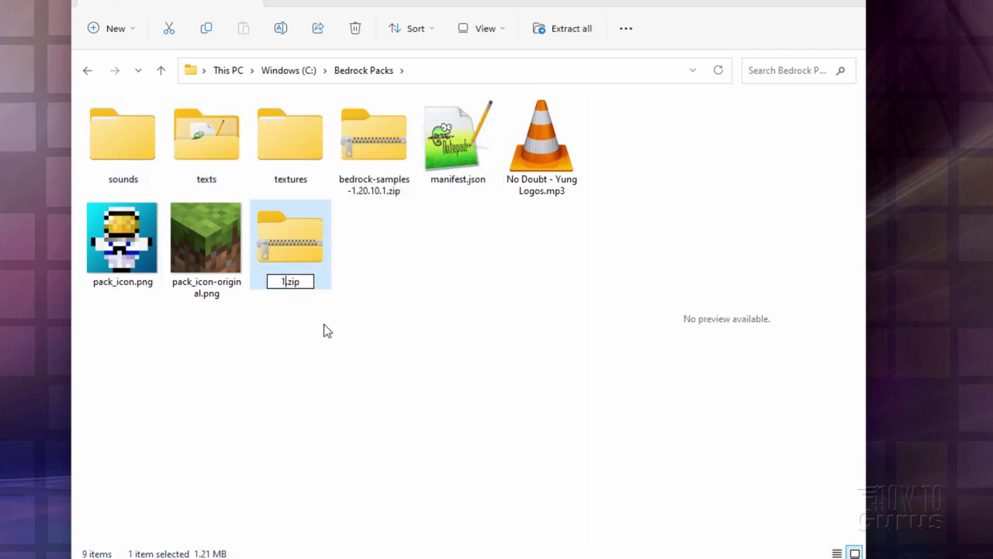
pyautogui.write('c')
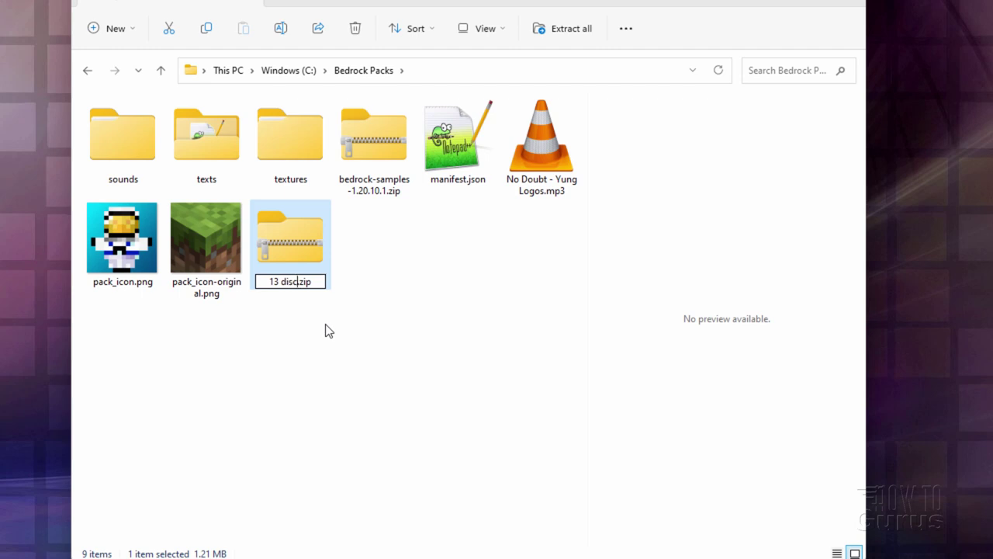
pyautogui.press('Return')
pyautogui.click(380, 199)
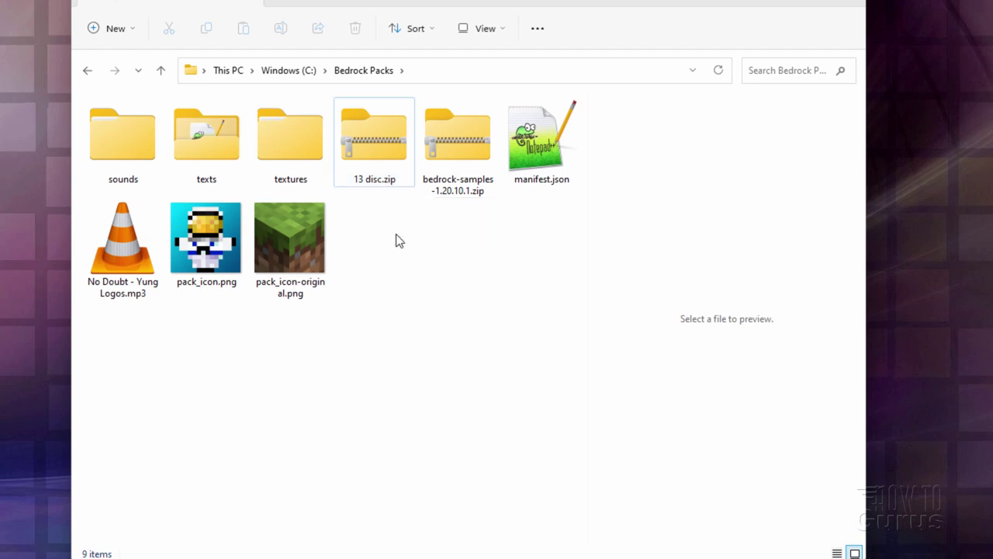
# Check that file name extensions are shown in the Bedrock Packs folder.
pyautogui.click(487, 31)
pyautogui.moveTo(483, 292)
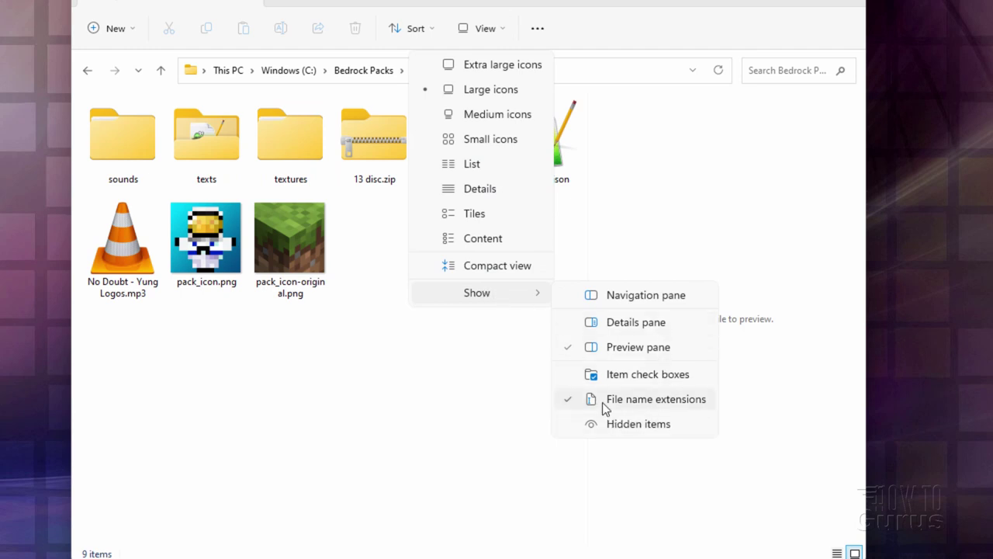
pyautogui.click(490, 365)
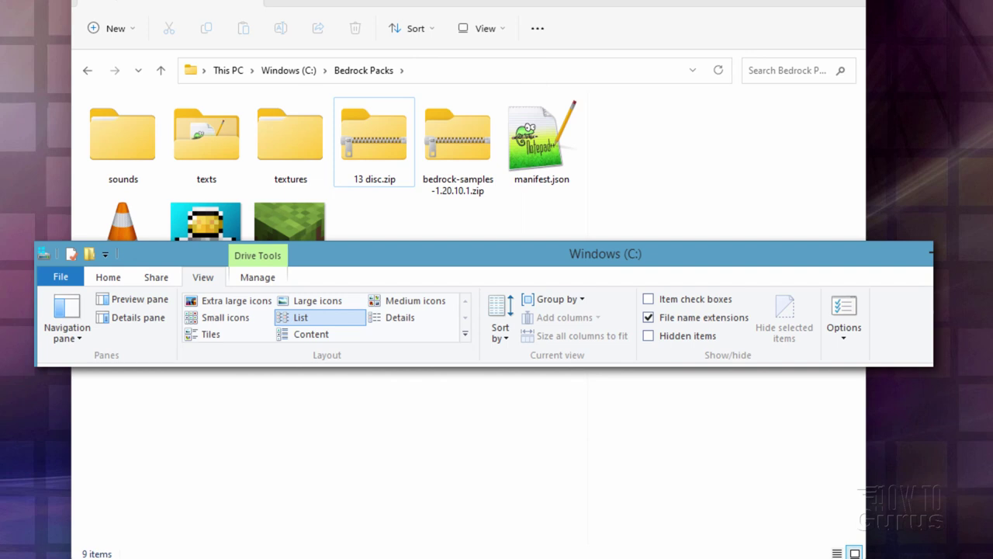
# Rename 13 disc.zip to 13 disc.mcpack and accept the change of file extension.
pyautogui.click(396, 182)
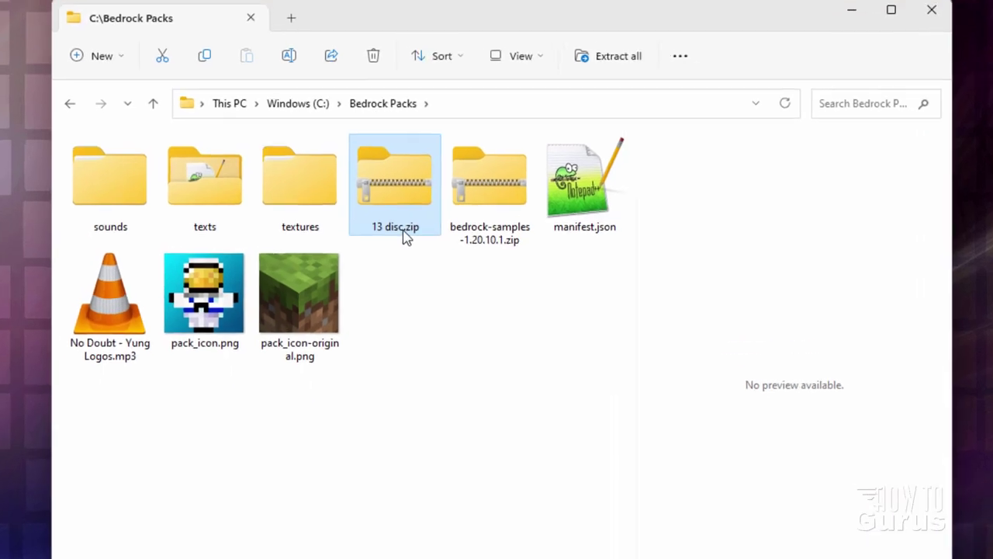
pyautogui.click(401, 230)
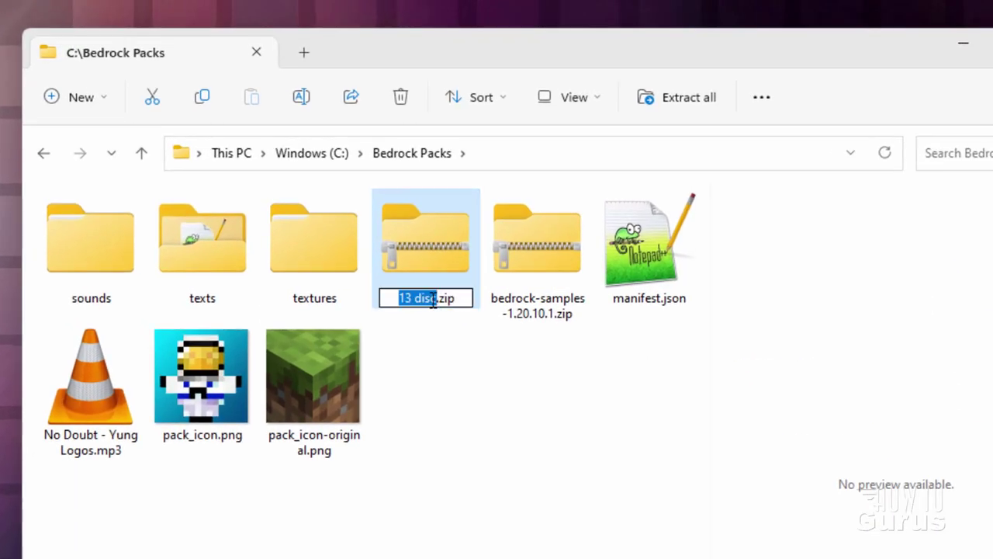
pyautogui.press('End')
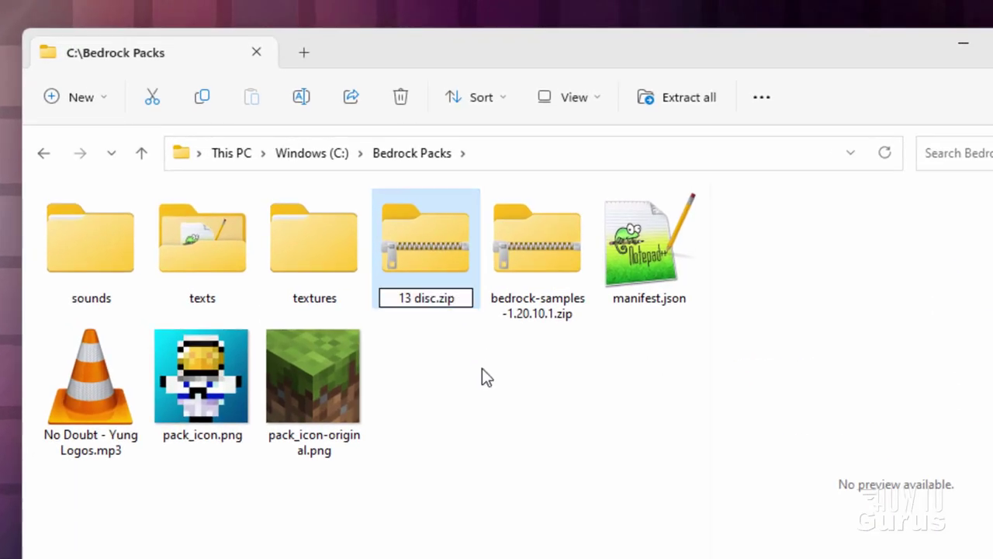
pyautogui.press('BackSpace')
pyautogui.press('BackSpace')
pyautogui.press('BackSpace')
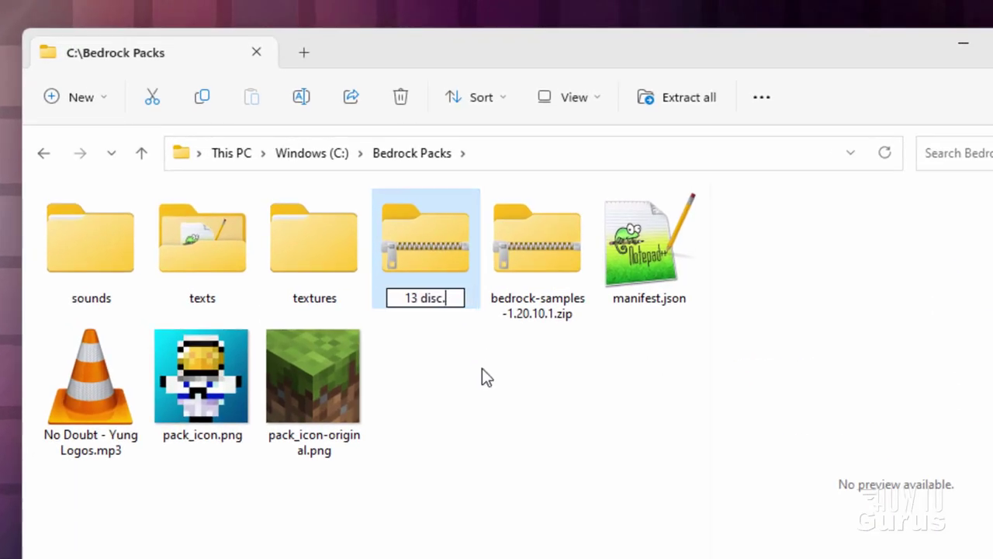
pyautogui.write('mcpack')
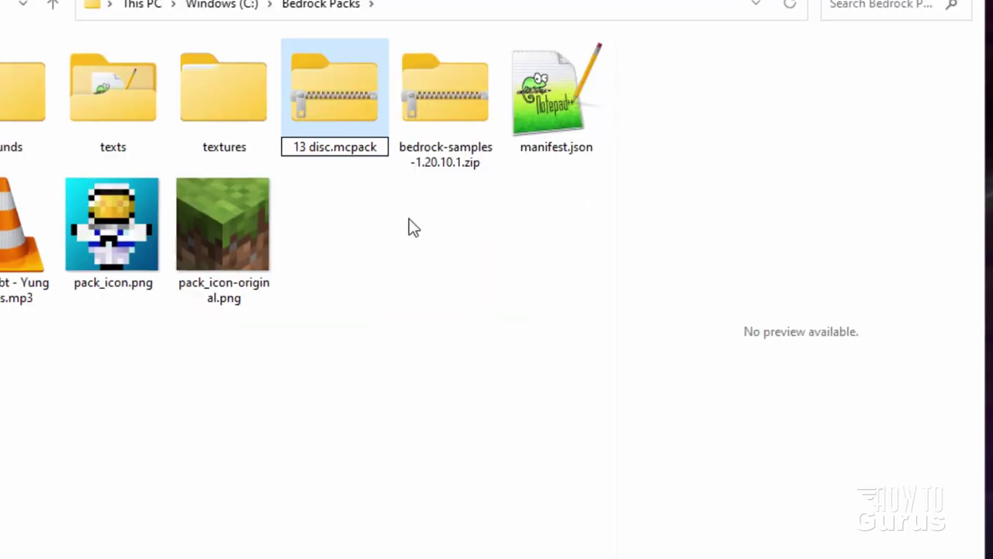
pyautogui.press('Return')
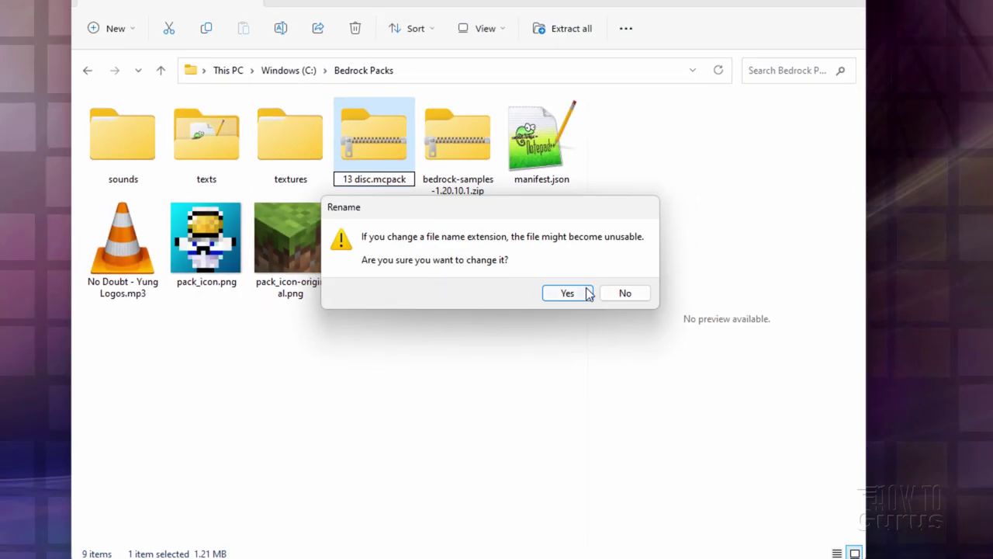
pyautogui.click(567, 293)
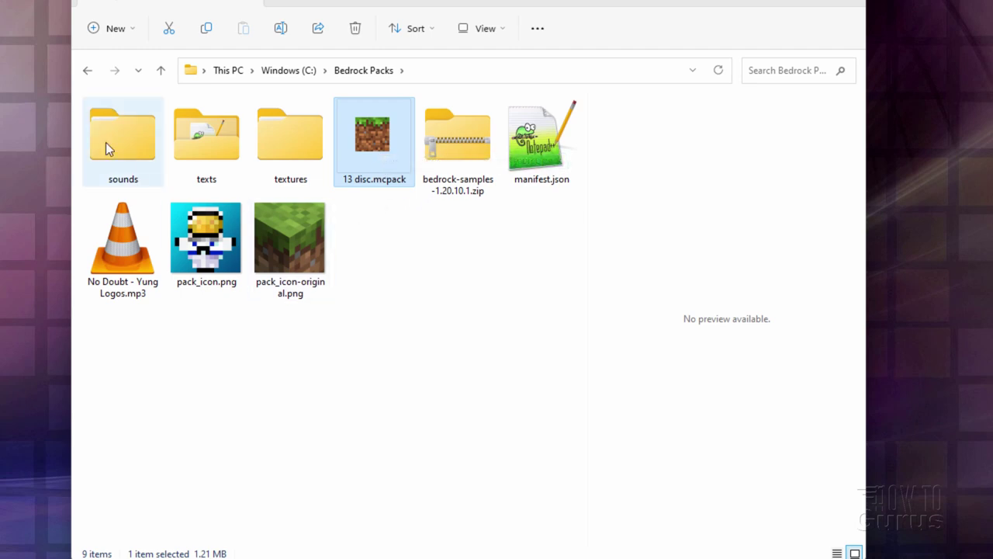
# Import 13 disc.mcpack into Minecraft and enter the world named Main World.
pyautogui.doubleClick(379, 143)
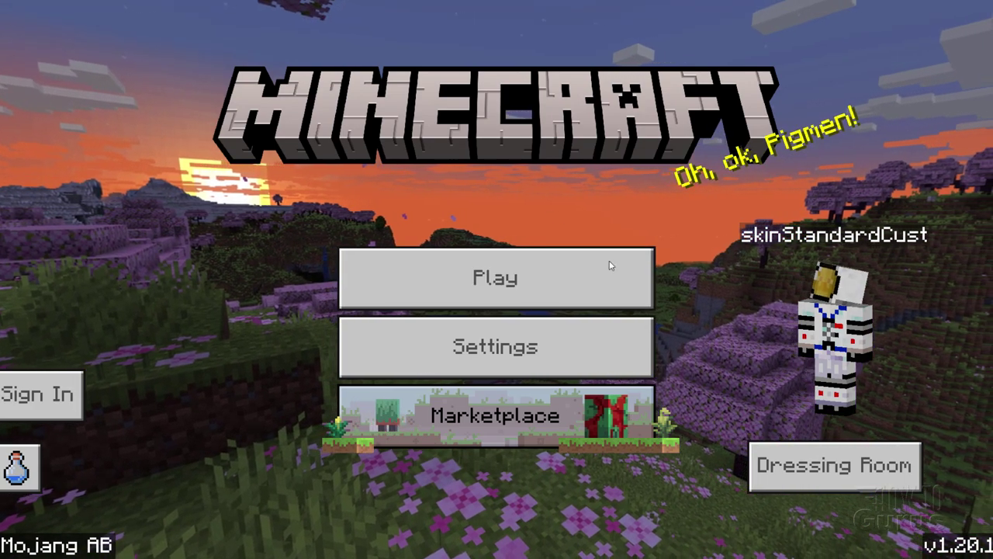
pyautogui.click(496, 279)
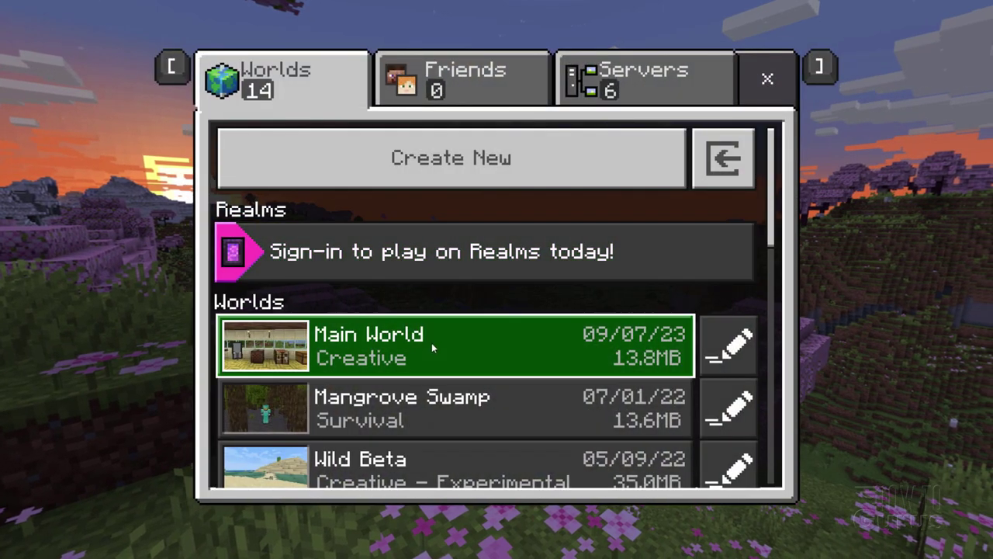
pyautogui.click(431, 342)
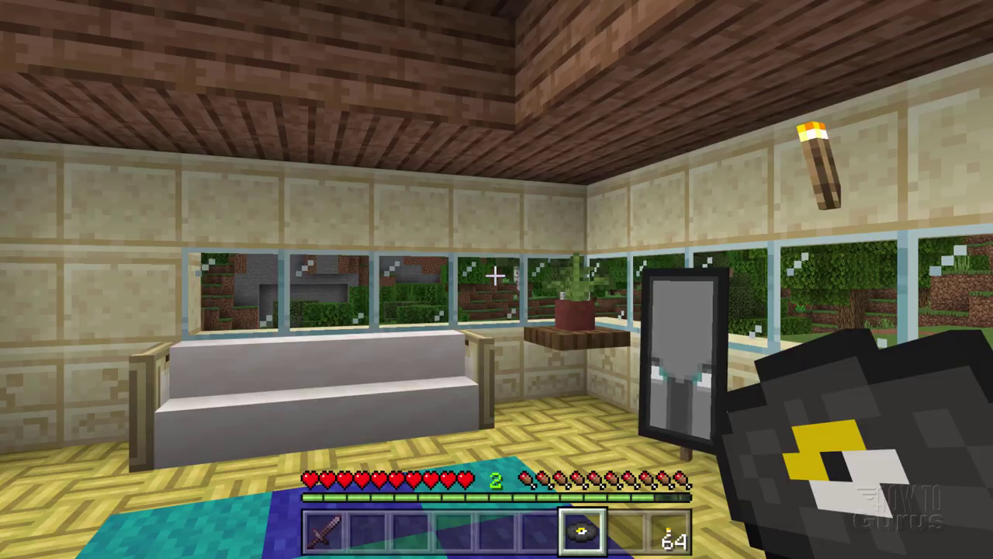
pyautogui.press('w')
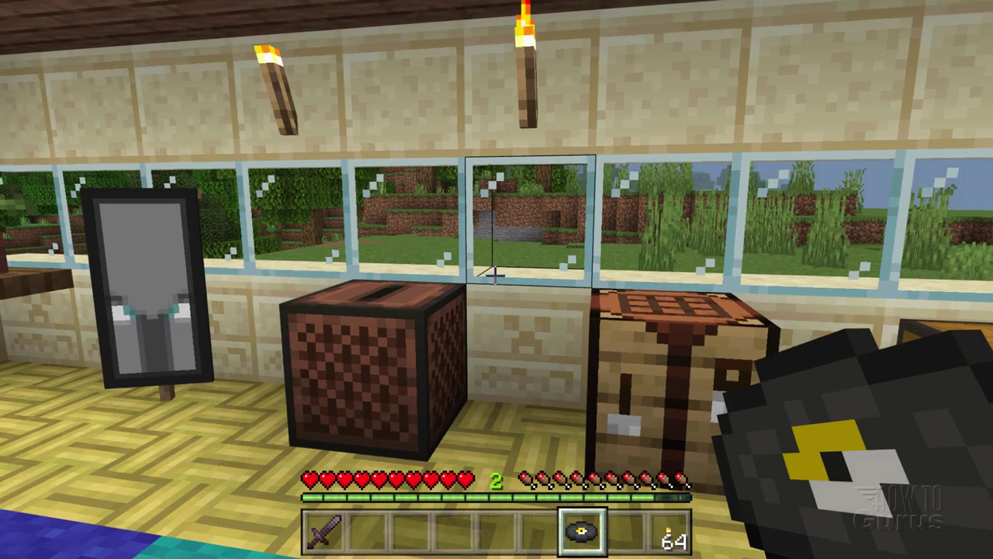
# Activate the Custom Record 13 pack in the Global Resources settings and return to the game.
pyautogui.press('Escape')
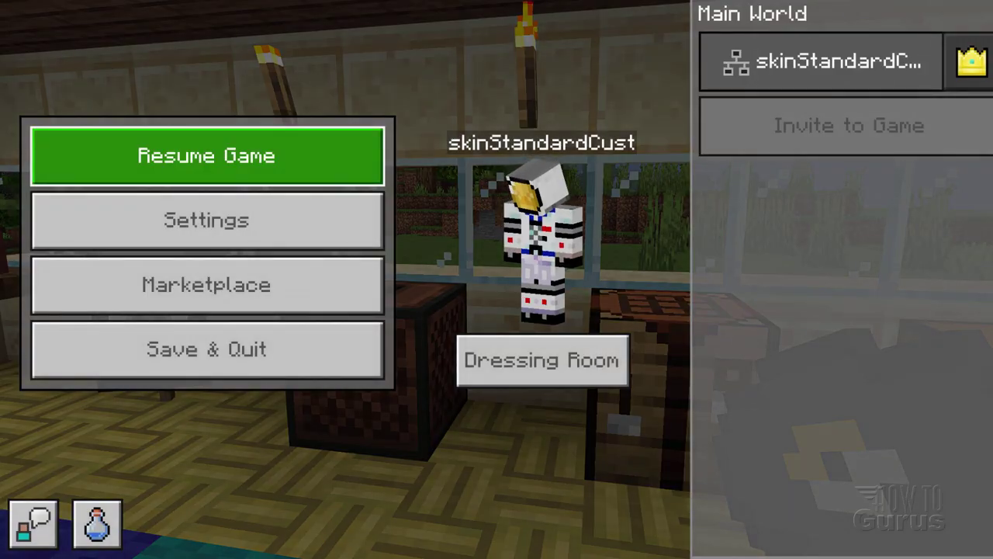
pyautogui.click(217, 225)
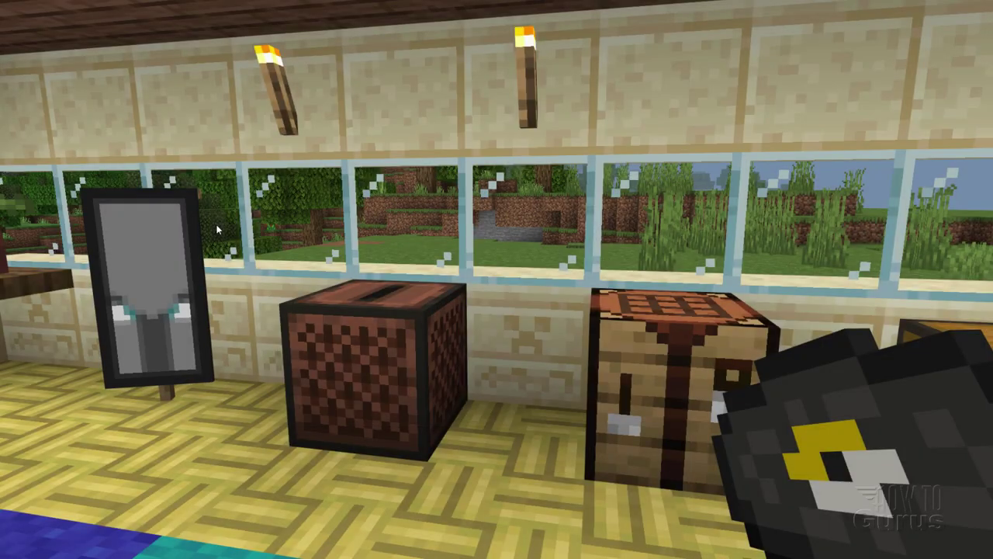
pyautogui.scroll(-5, 394, 218)
pyautogui.scroll(-2, 402, 396)
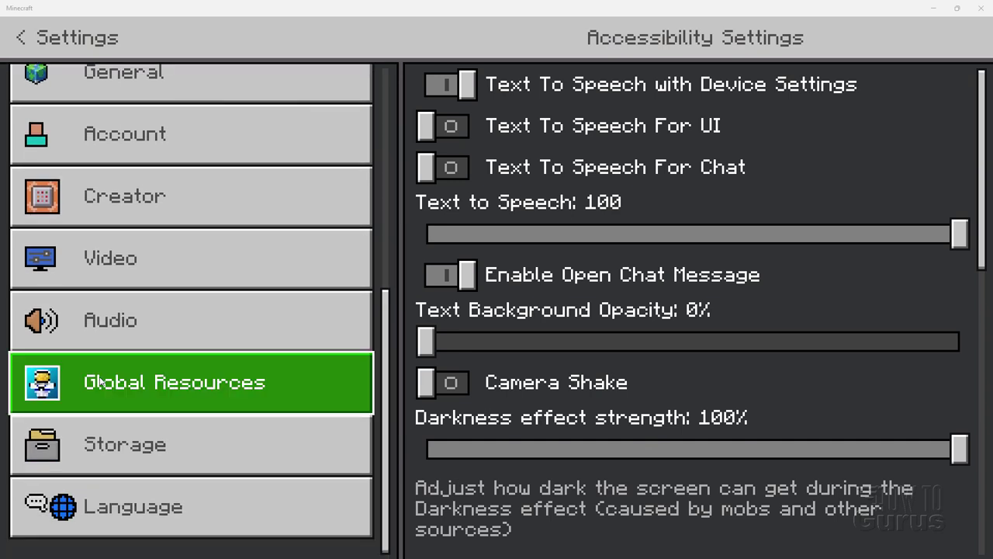
pyautogui.click(275, 383)
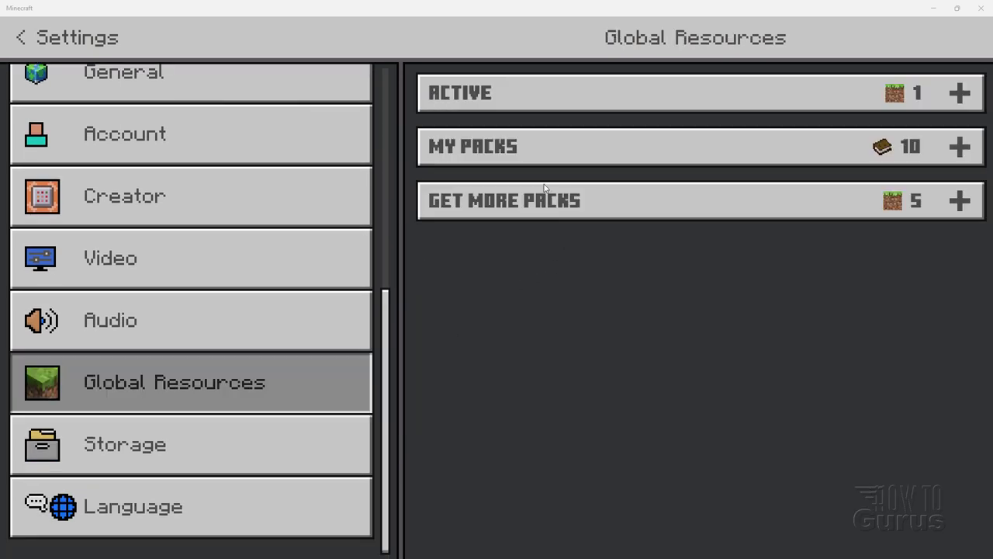
pyautogui.click(603, 147)
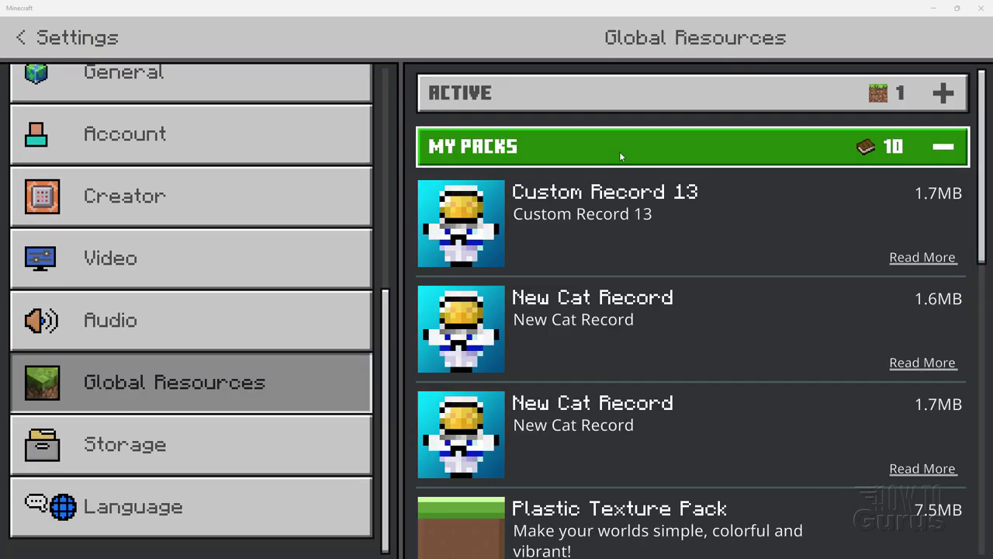
pyautogui.click(687, 233)
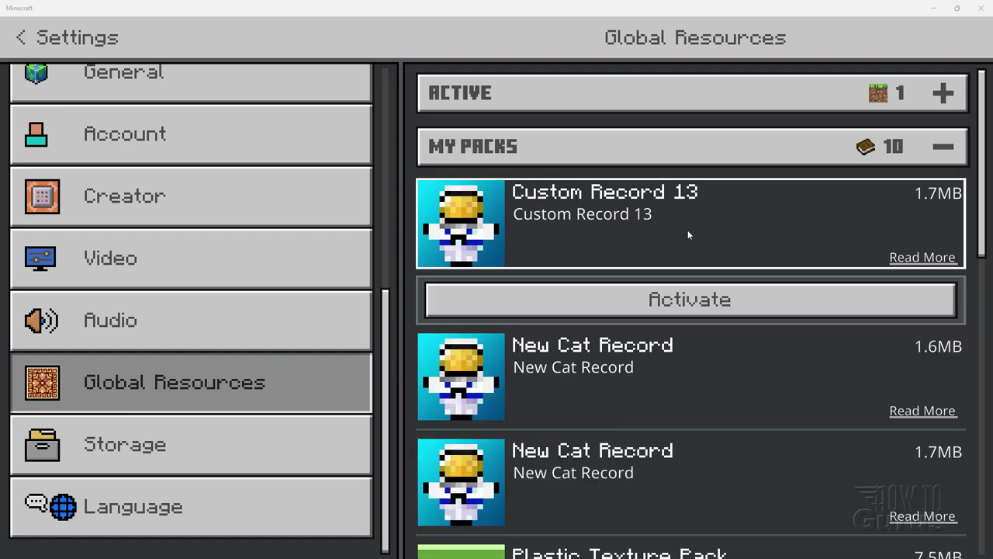
pyautogui.click(689, 302)
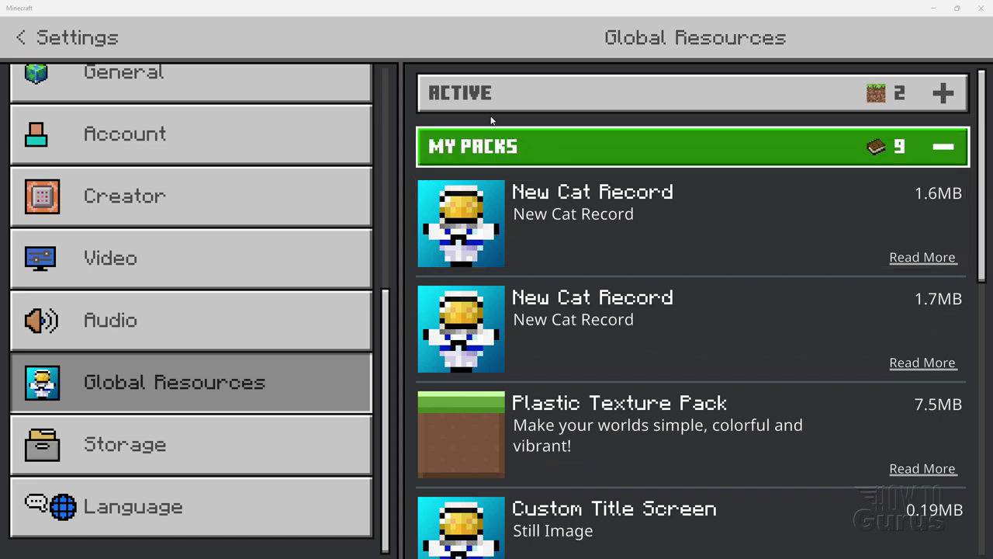
pyautogui.click(577, 104)
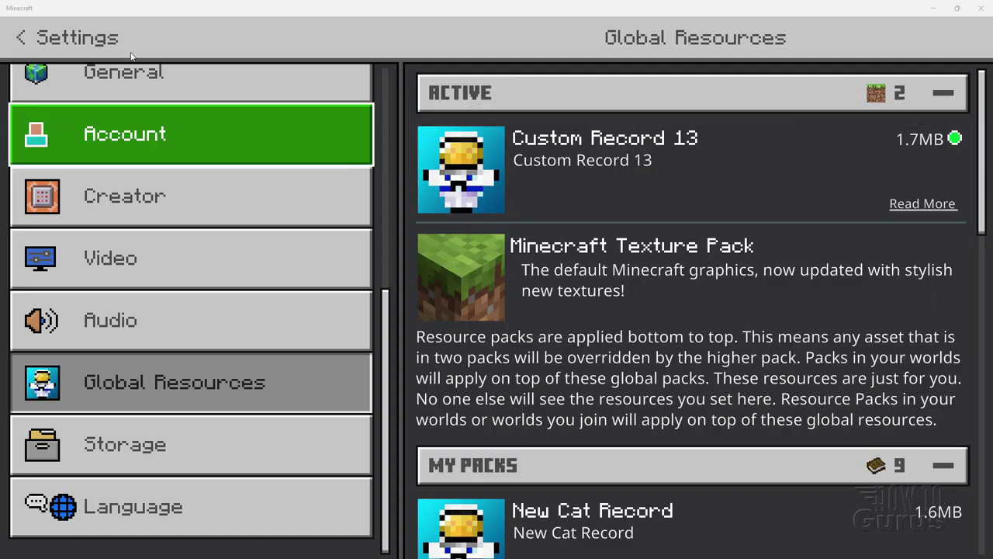
pyautogui.click(21, 37)
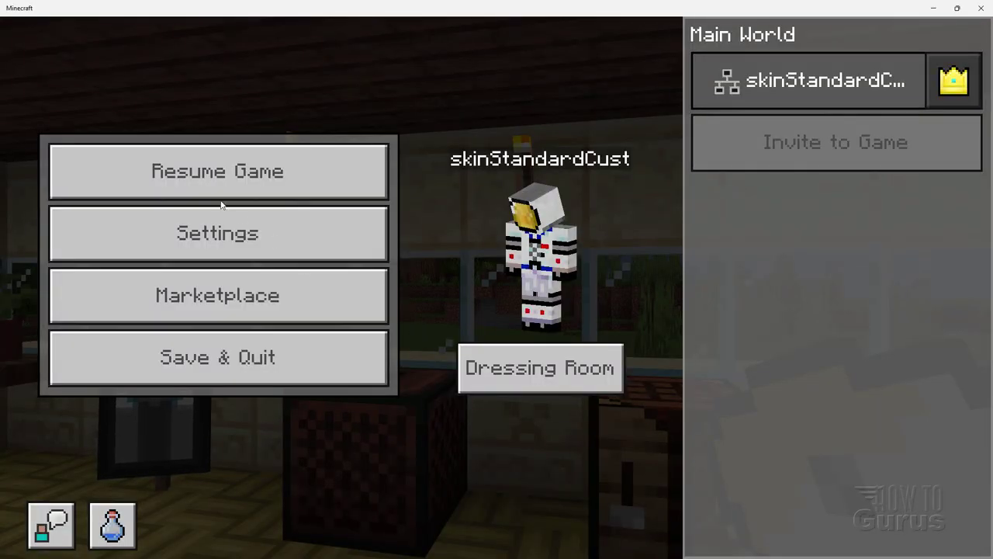
pyautogui.click(197, 173)
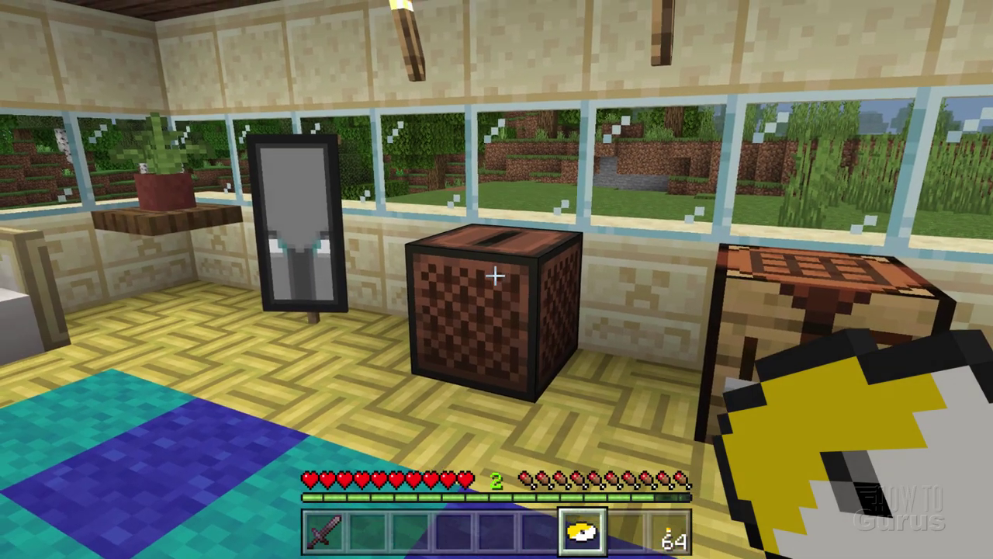
# Test the custom music disc in the jukebox, then eject it and take it back in hand.
pyautogui.rightClick(495, 276)
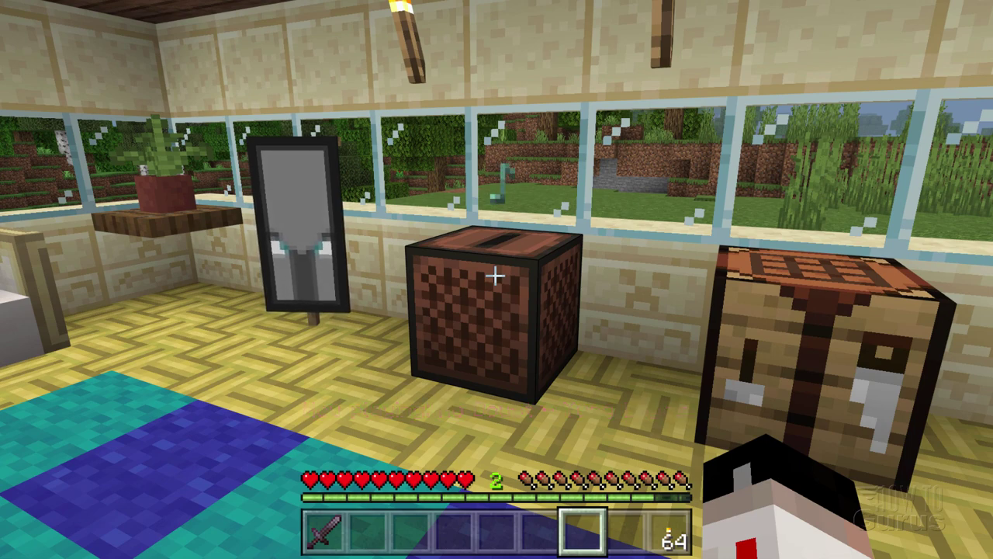
pyautogui.rightClick(495, 276)
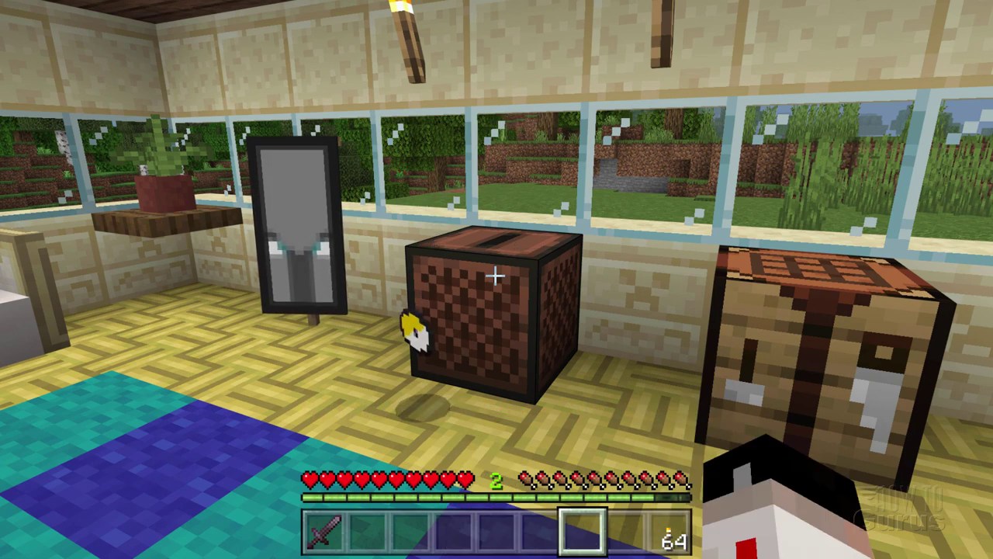
pyautogui.press('w')
pyautogui.press('2')
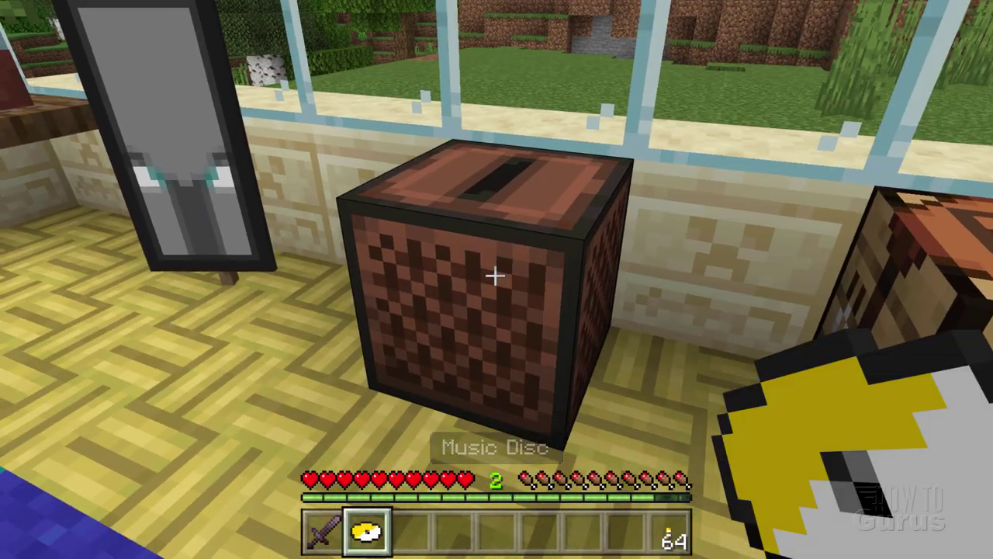
# Play the disc in the jukebox again and eject it, ending in the front-facing third-person view.
pyautogui.rightClick(496, 276)
pyautogui.press('d')
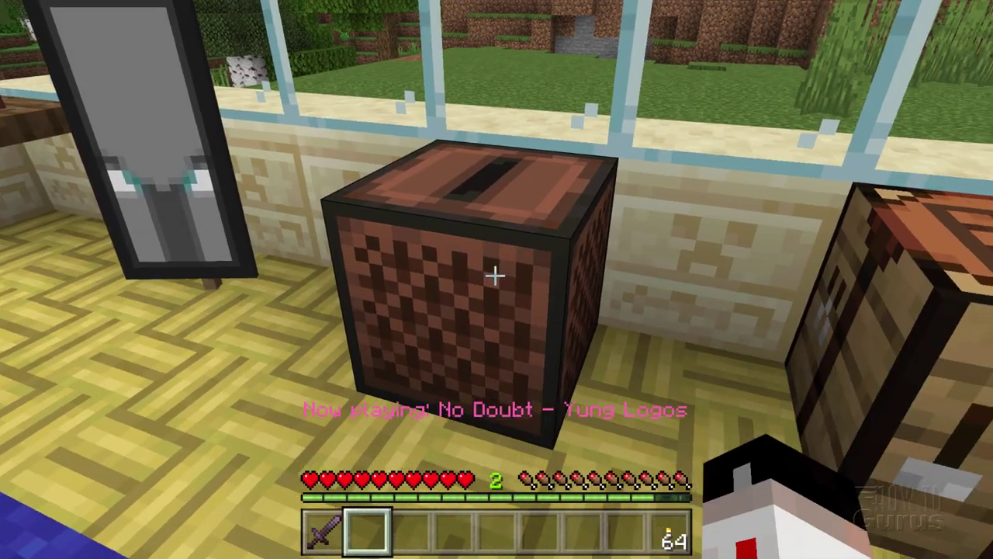
pyautogui.press('s')
pyautogui.press('w')
pyautogui.press('s')
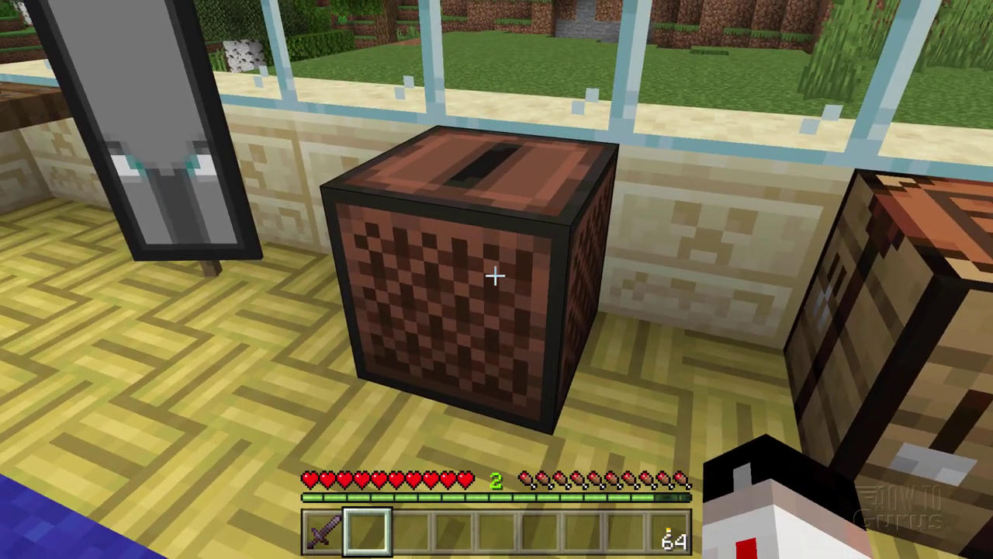
pyautogui.press('w')
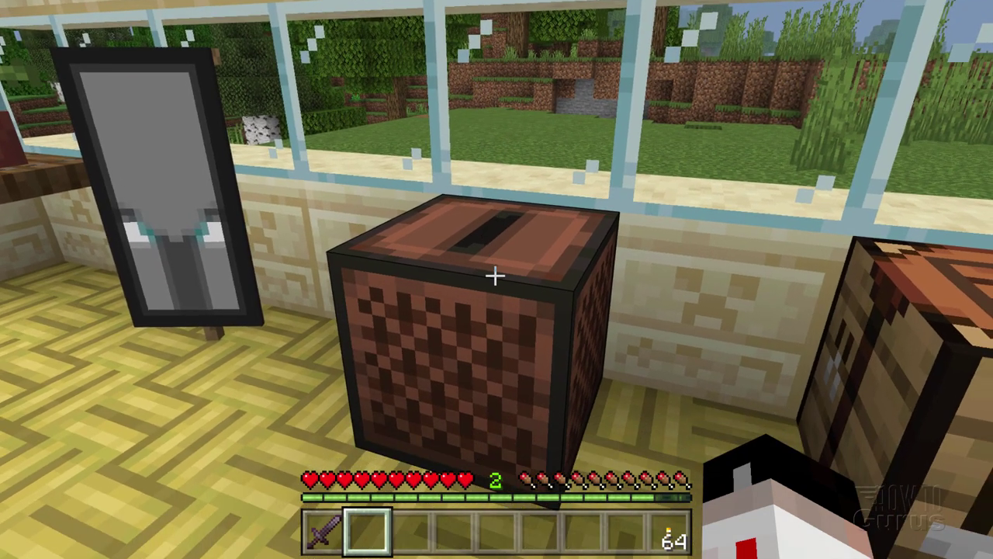
pyautogui.rightClick(495, 276)
pyautogui.press('F5')
pyautogui.press('F5')
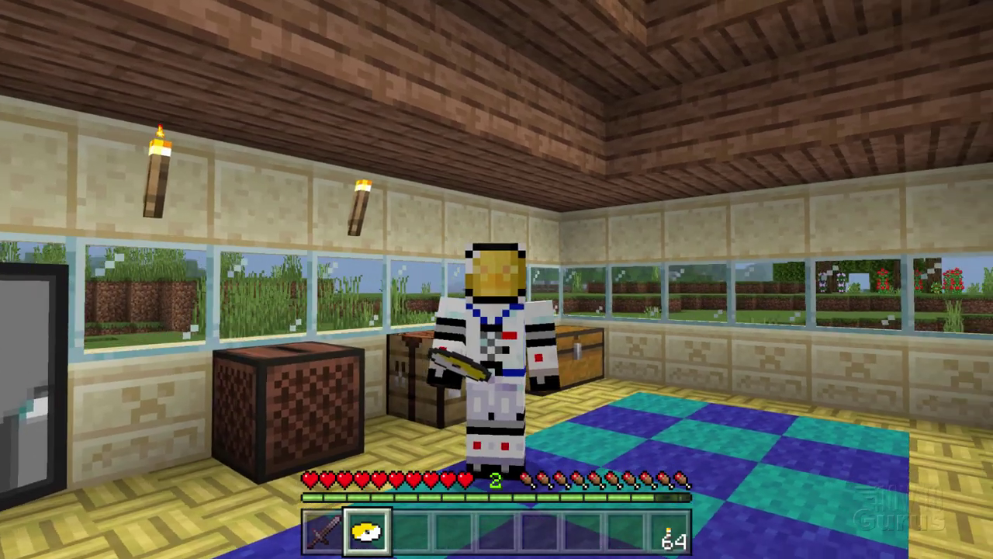